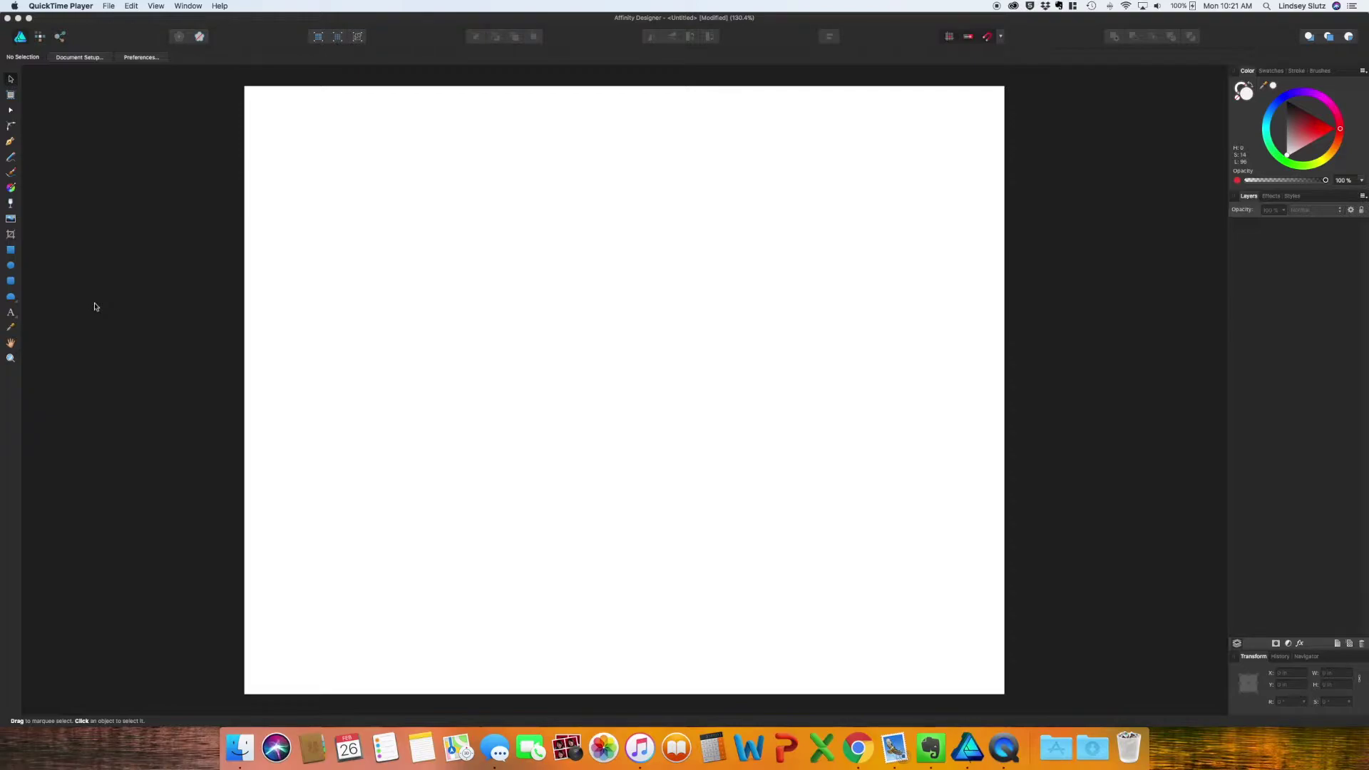
- Draw an upright teardrop about 2.95 in wide and 5.62 in high with the Tear tool and fill it medium grey
left_click(12, 298)
left_click(12, 299)
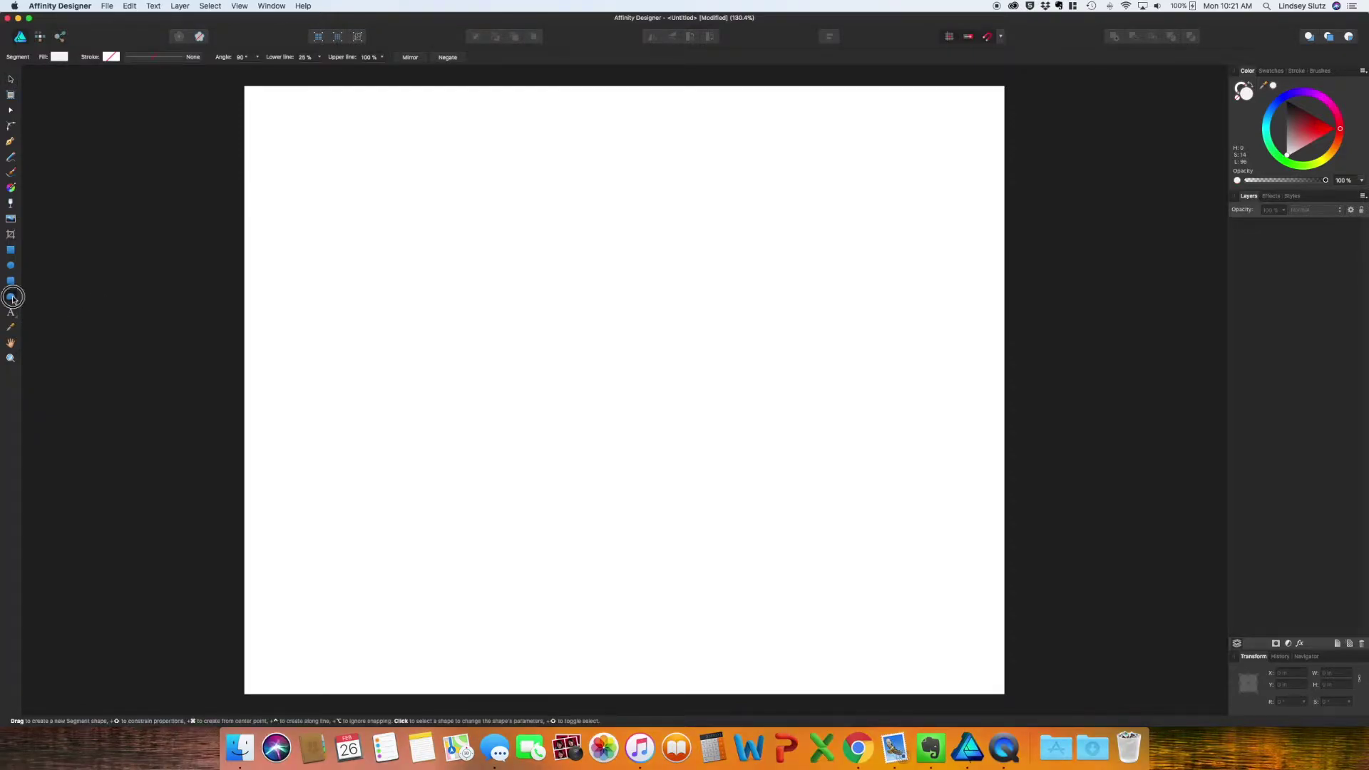
left_click(13, 298)
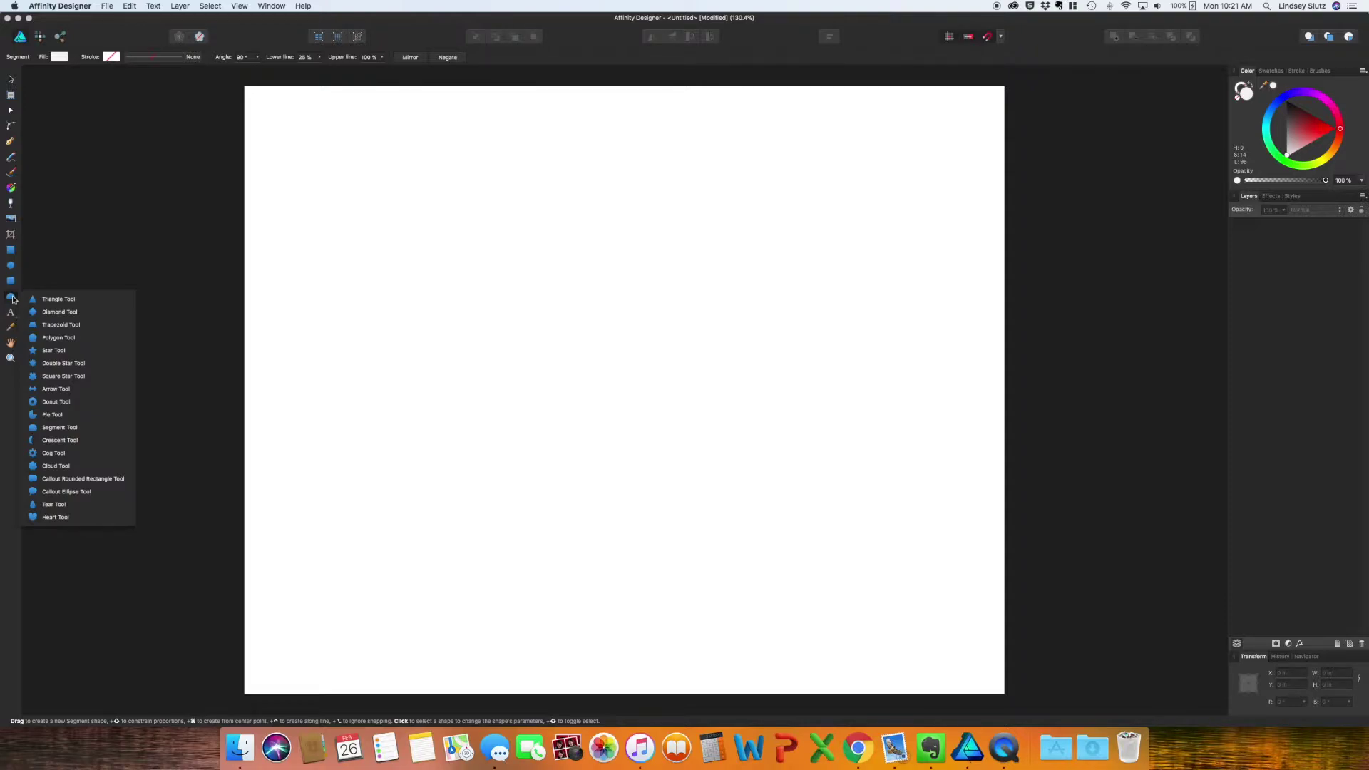
left_click(101, 504)
left_click_drag(471, 163, 698, 590)
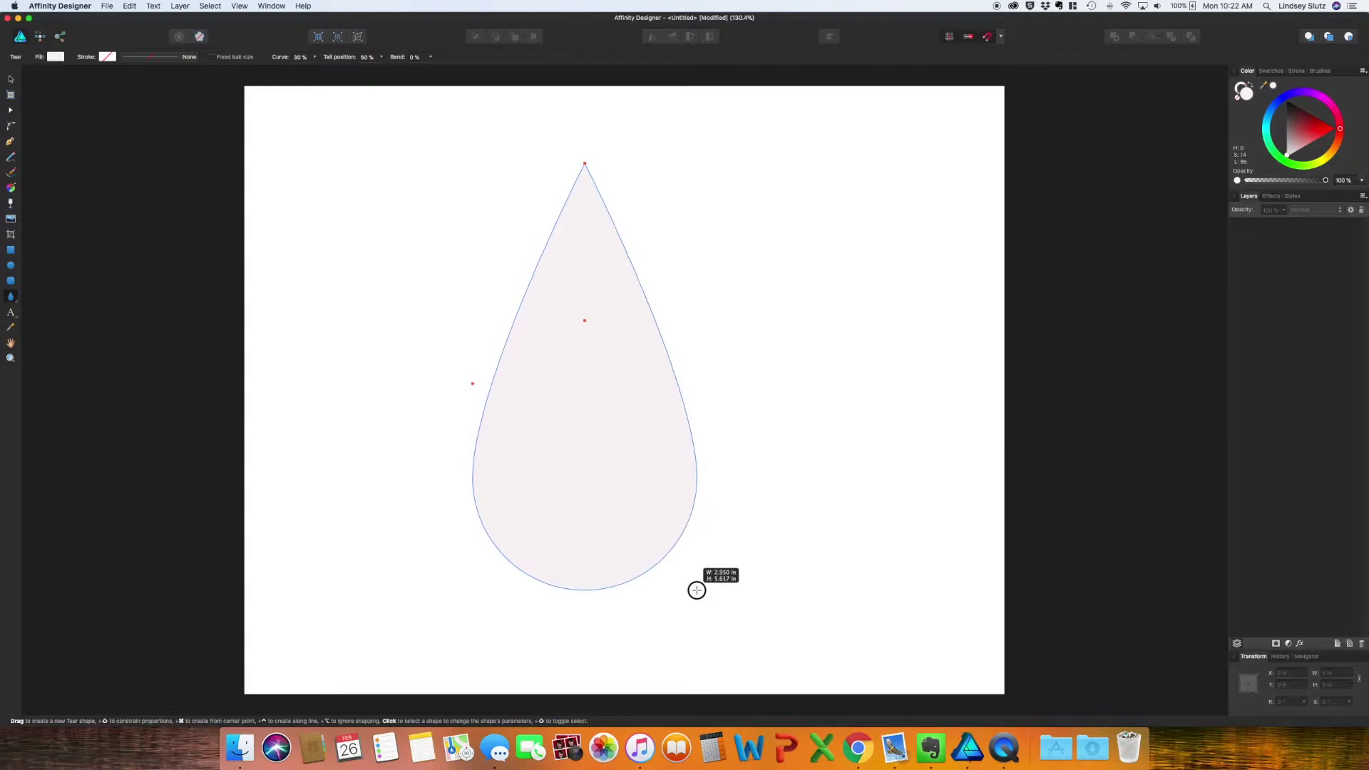
left_click(1286, 125)
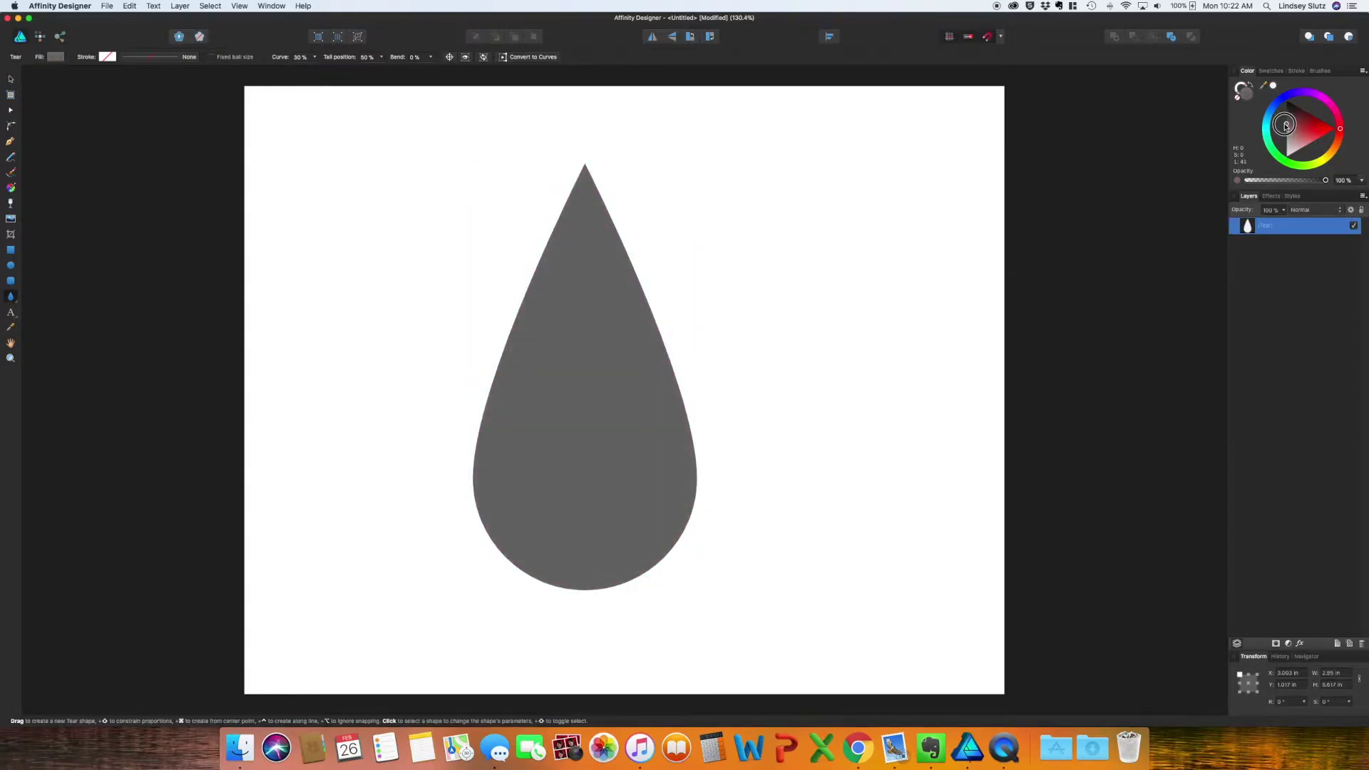
left_click_drag(1286, 126, 1285, 136)
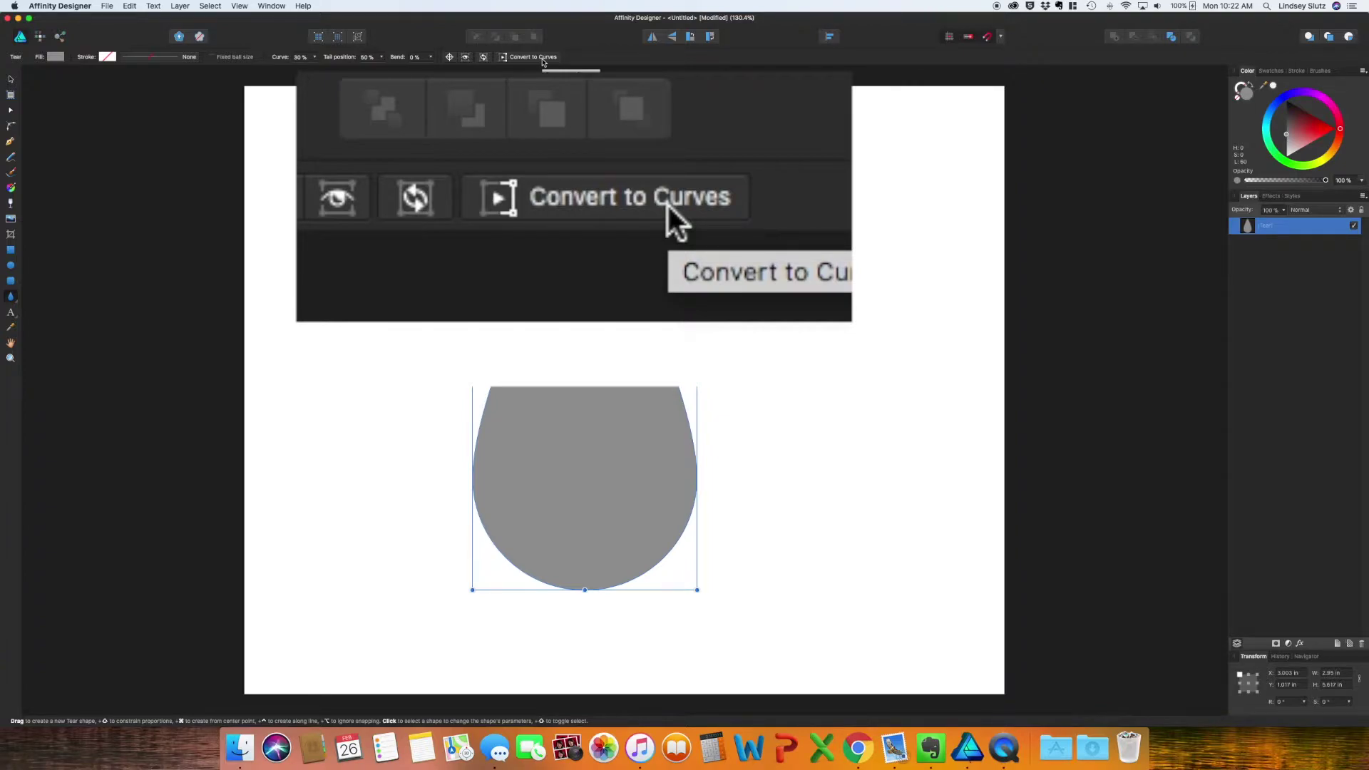
- Convert the teardrop to curves, raise its two side nodes together, and widen the bottom node's handles into a fuller base
left_click(534, 57)
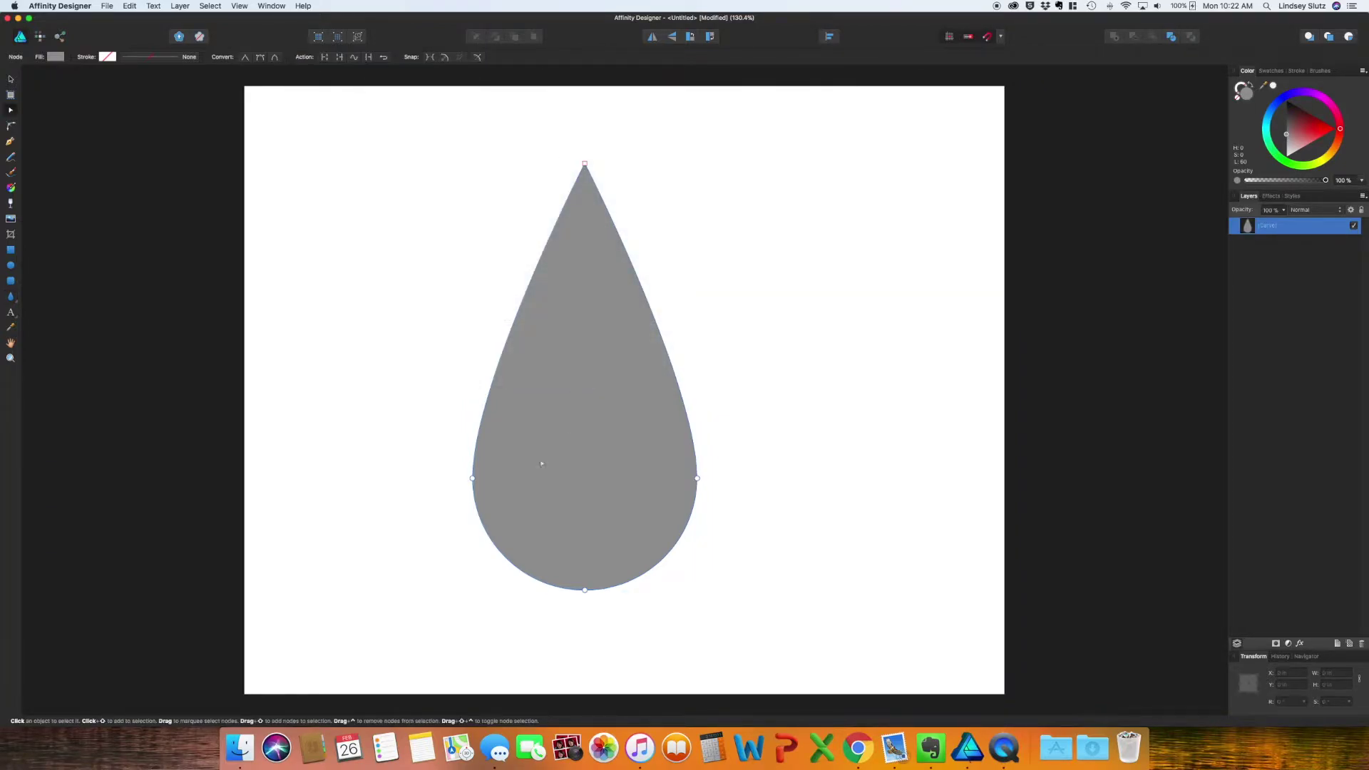
left_click(472, 479)
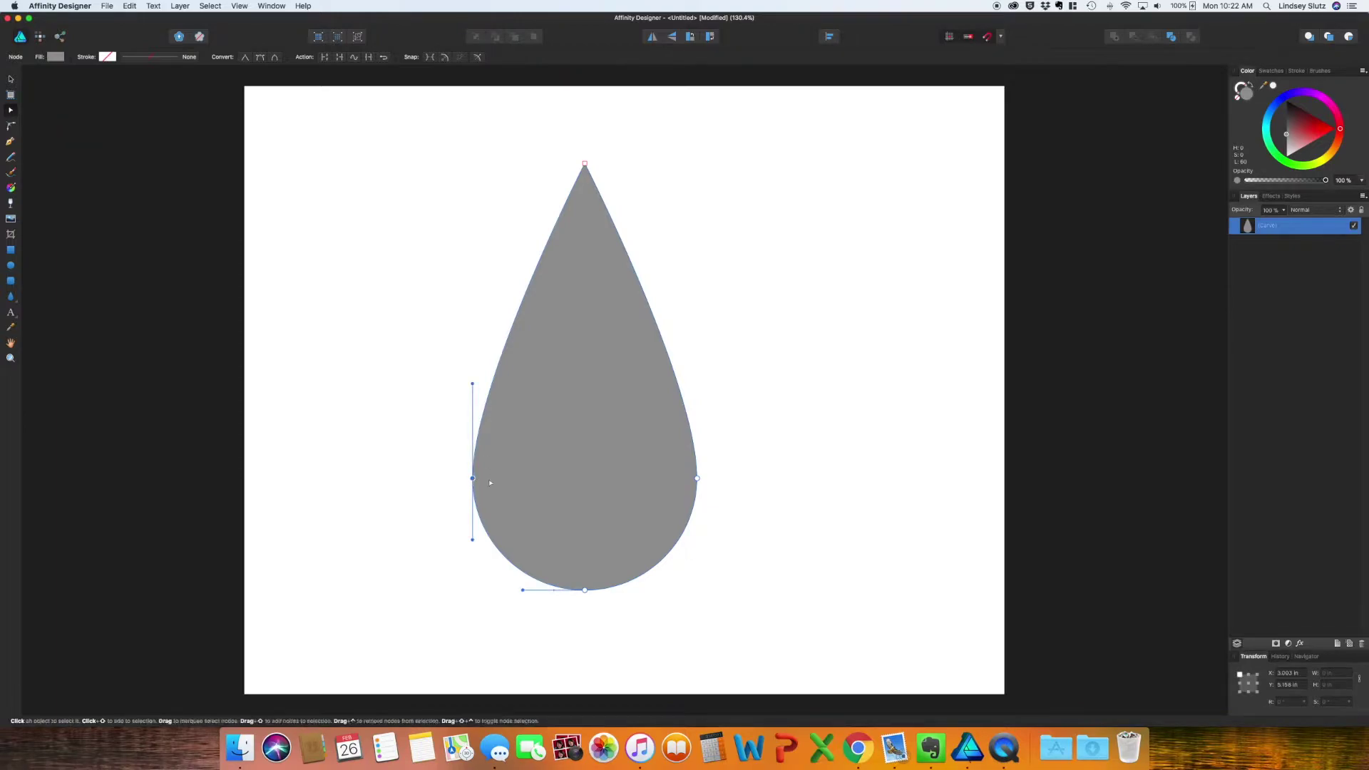
left_click(697, 479, "shift")
left_click_drag(698, 480, 696, 390)
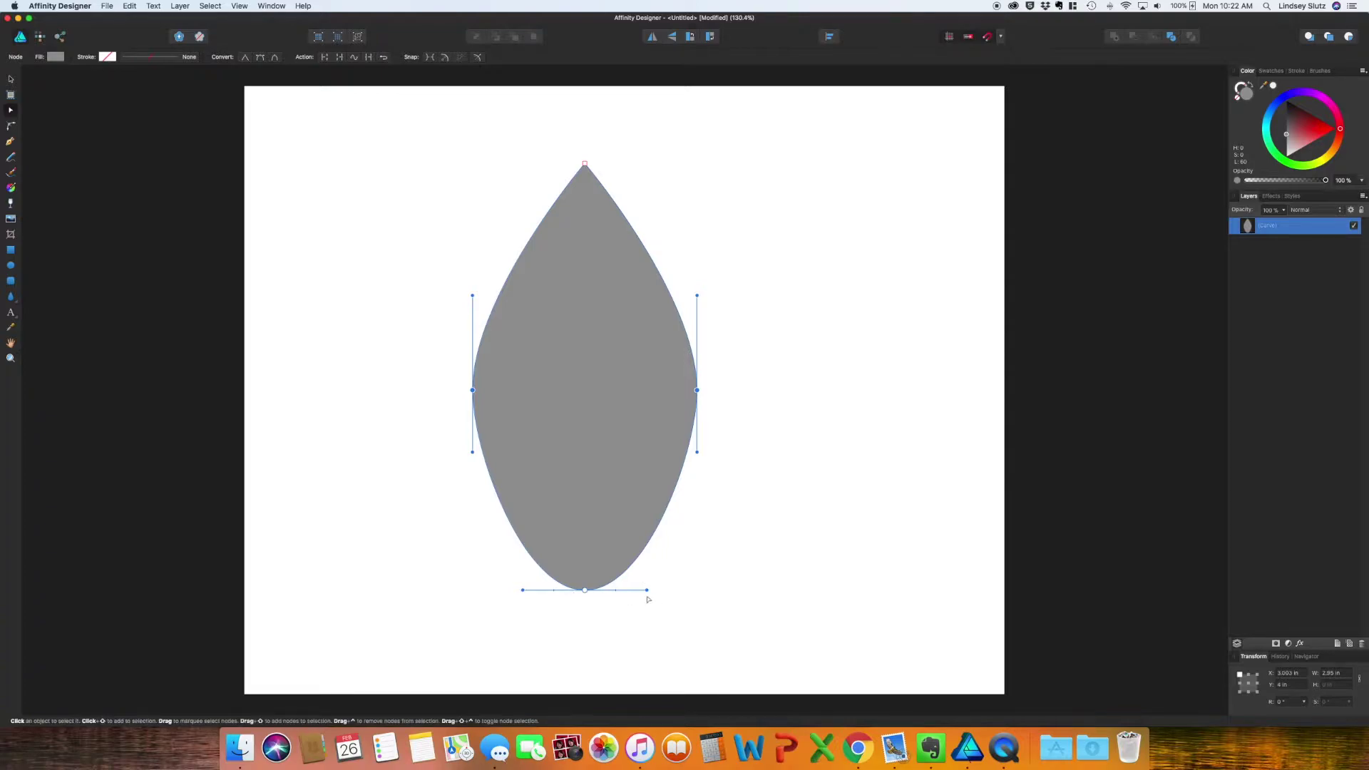
left_click_drag(648, 590, 701, 590)
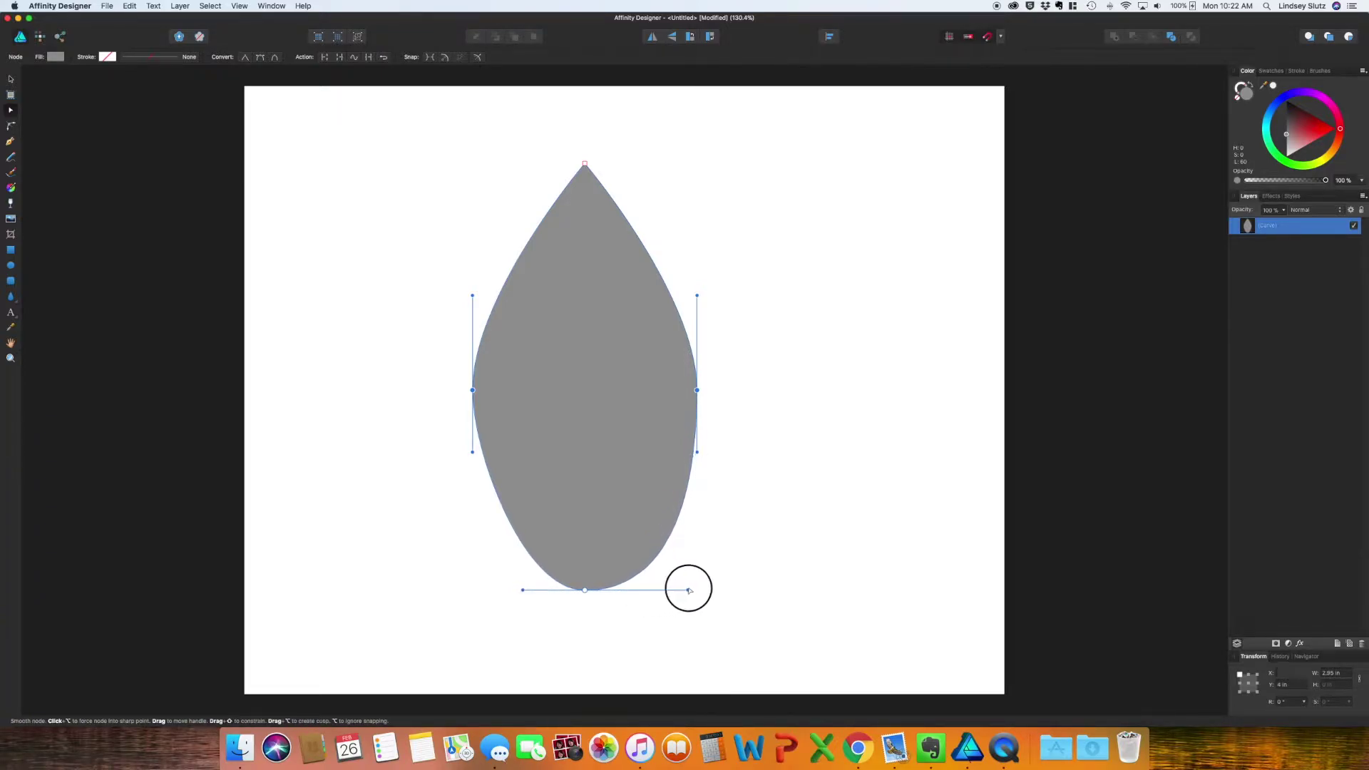
left_click_drag(523, 591, 476, 590)
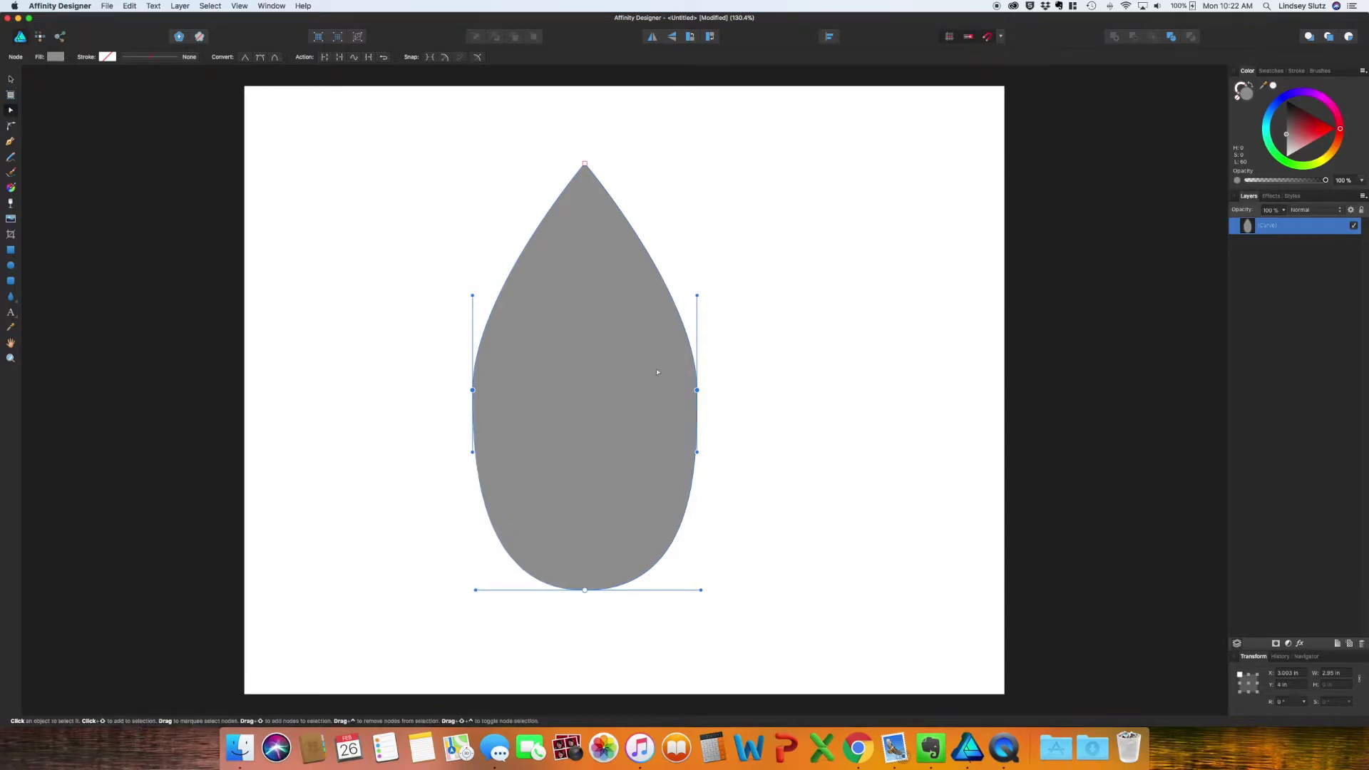
- Round the teardrop's pointed tip with the Corner tool to a radius of about 0.1 in
left_click(11, 127)
left_click(585, 165)
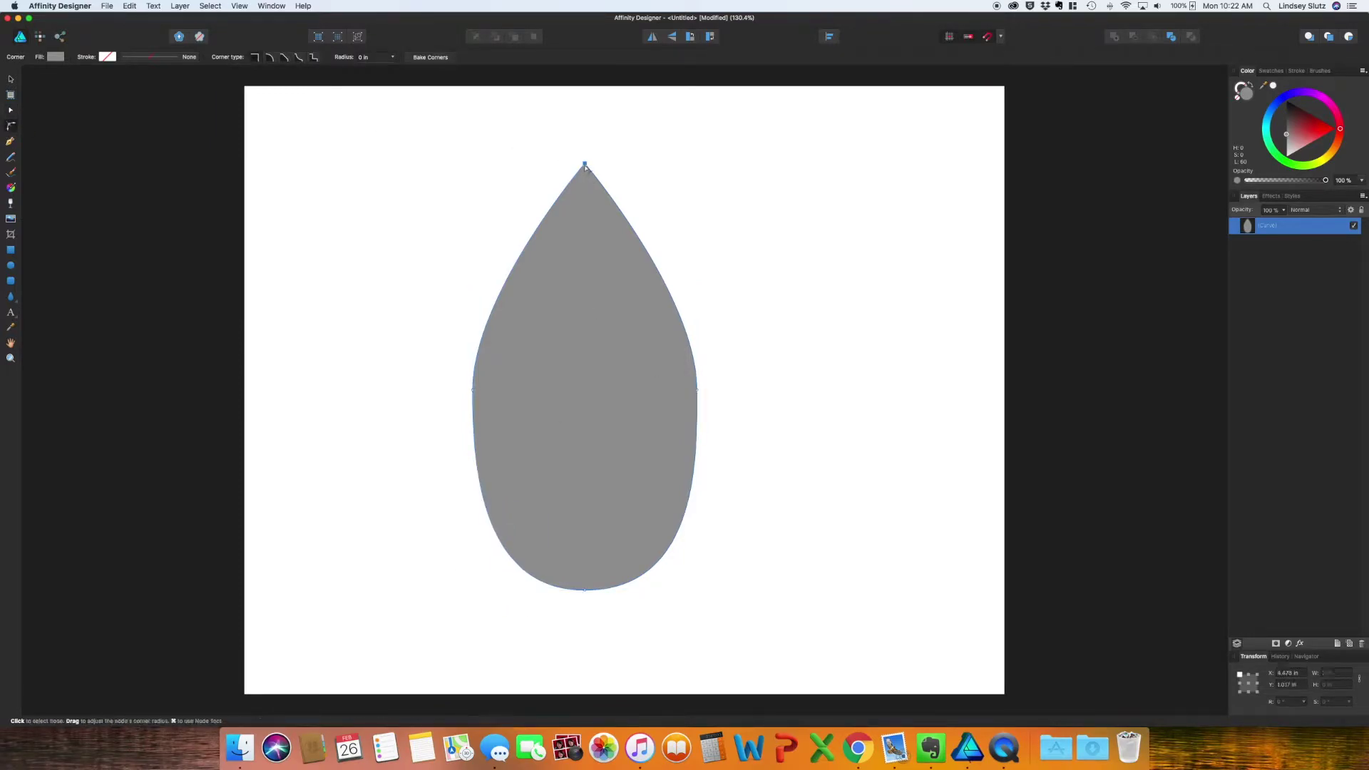
left_click_drag(586, 167, 586, 184)
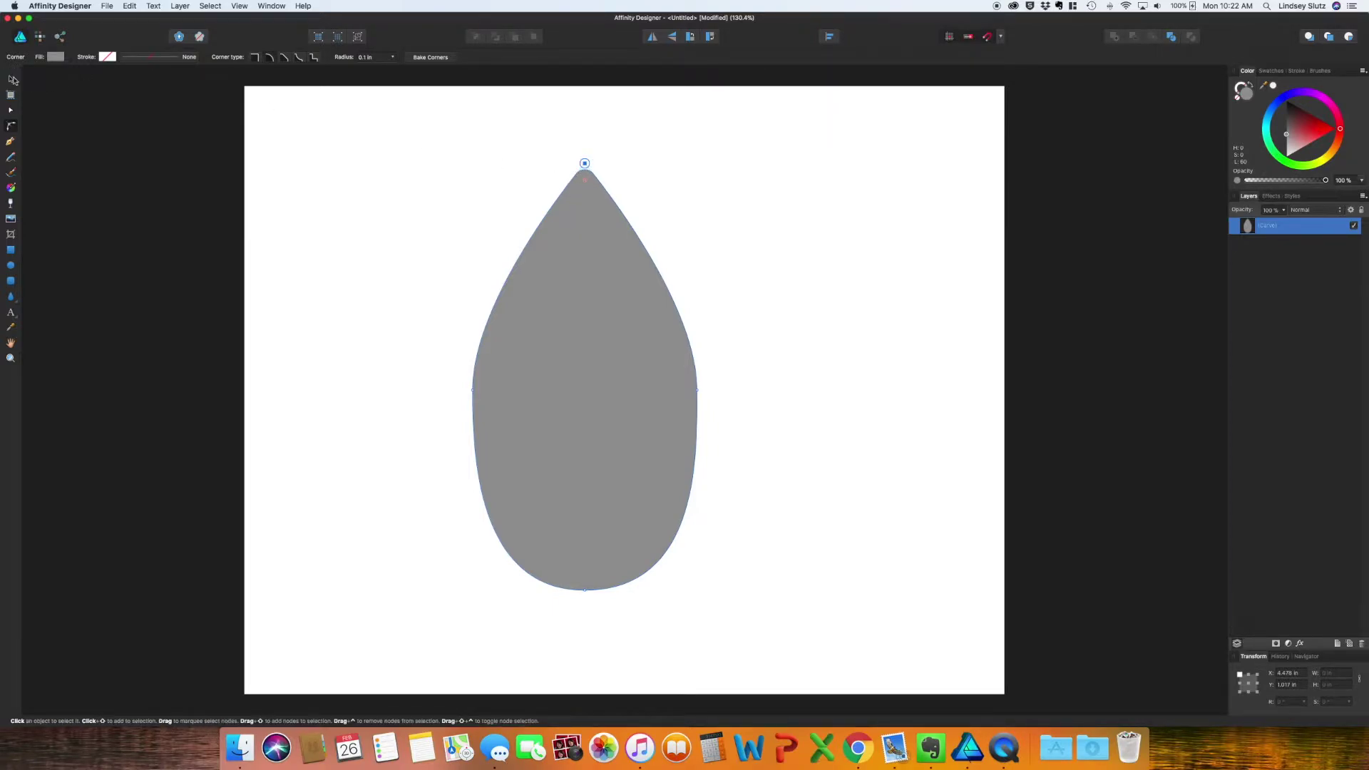
- Narrow the grey rocket body to about 2.41 in wide, keeping its height
left_click(10, 79)
left_click(242, 194)
left_click(547, 373)
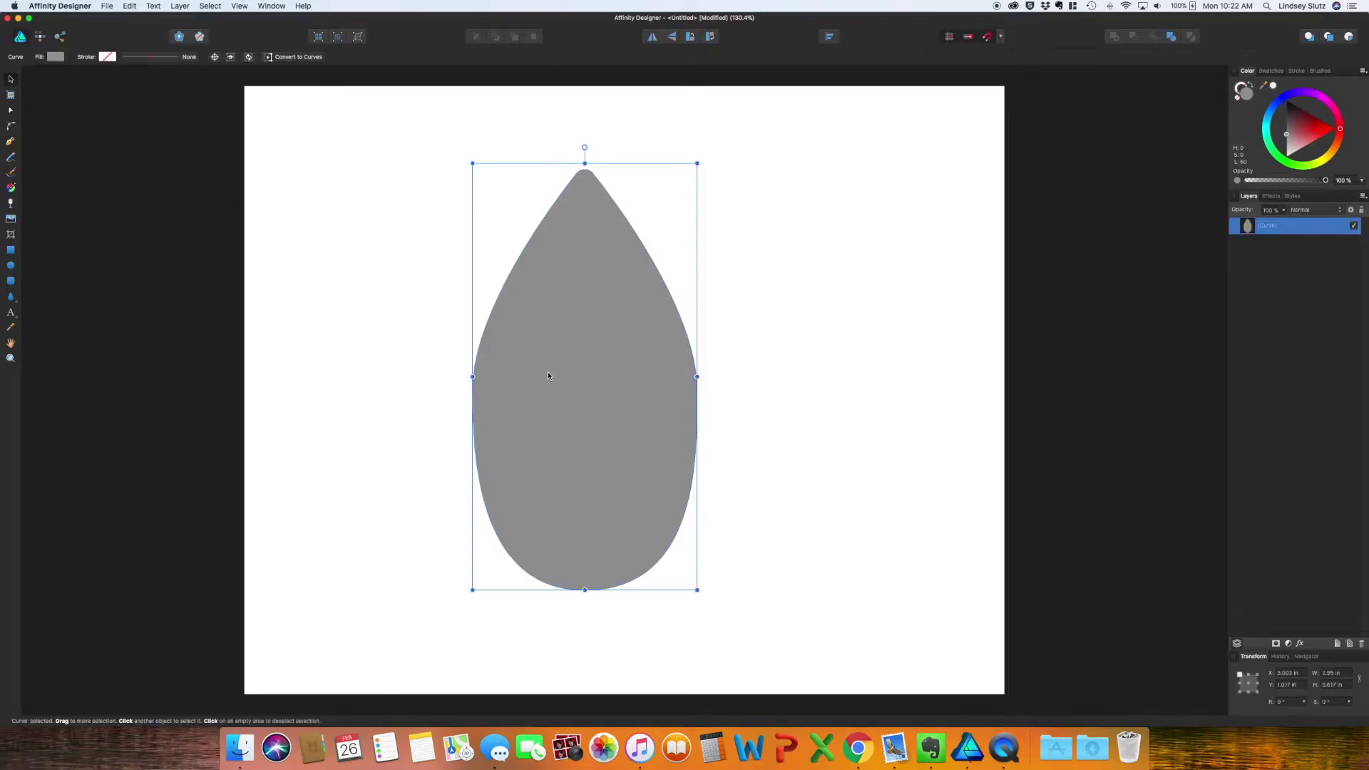
left_click_drag(697, 376, 656, 379)
left_click(711, 387)
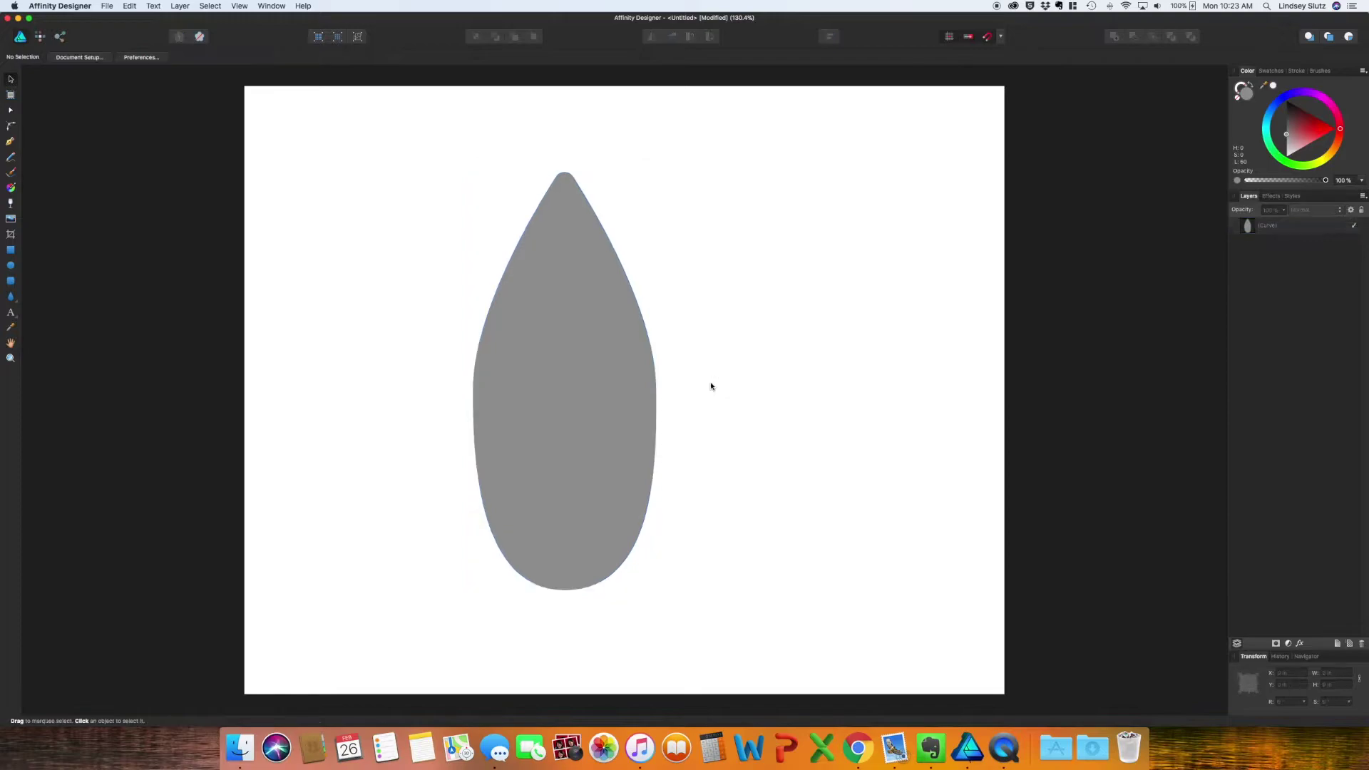
- Move the body's two side nodes slightly higher to refine the rocket's outline
left_click(623, 404)
key("a")
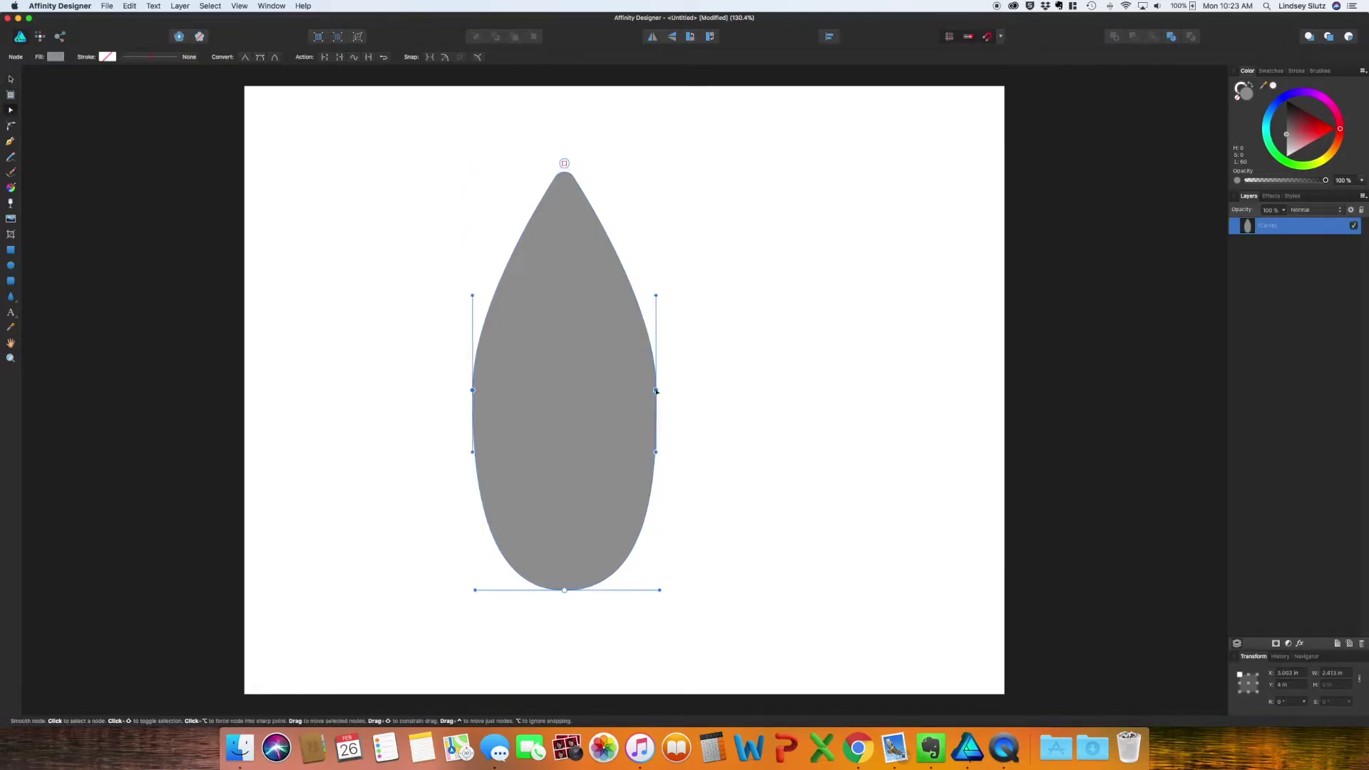
left_click(655, 386)
left_click_drag(655, 386, 655, 369)
left_click(690, 386)
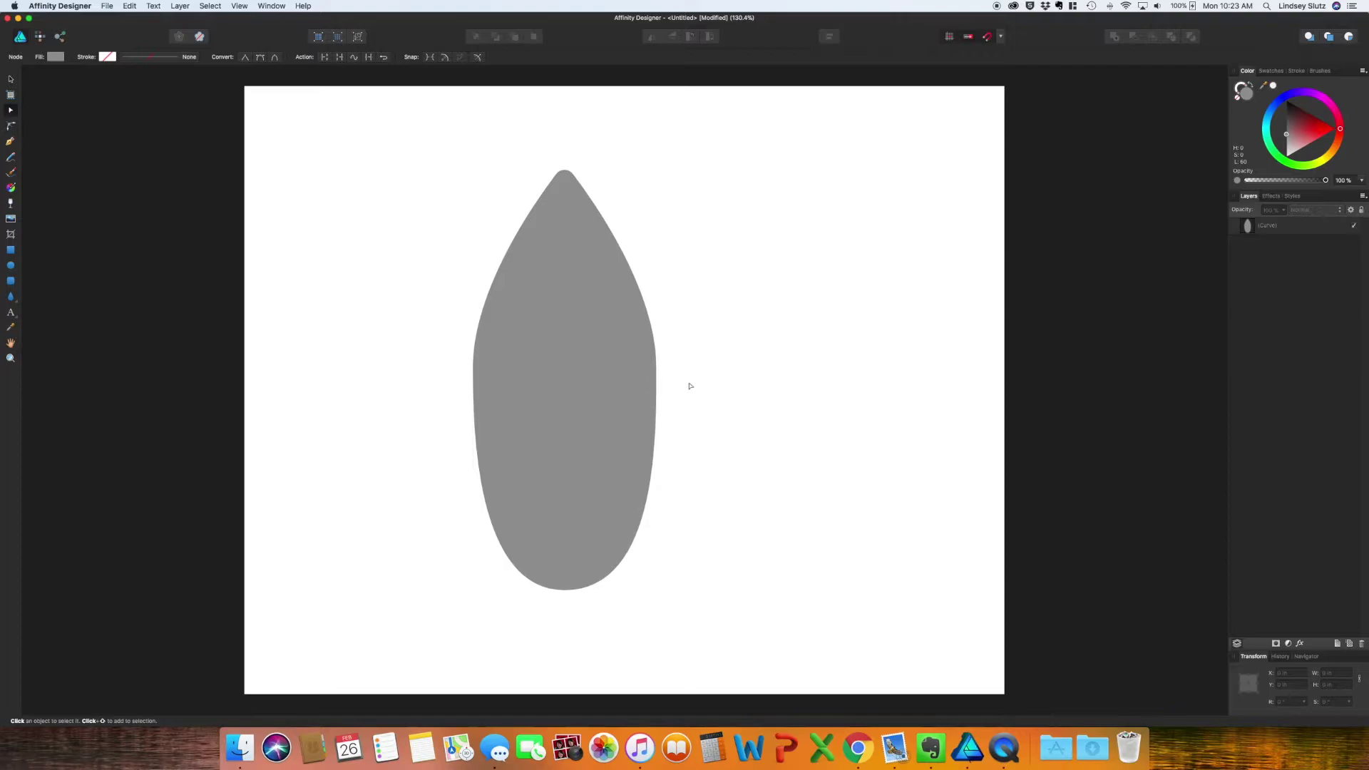
- Draw a rectangle about 2.6 in by 1.06 in over the body's tip and fill it dark red
left_click(11, 249)
left_click_drag(482, 149, 679, 229)
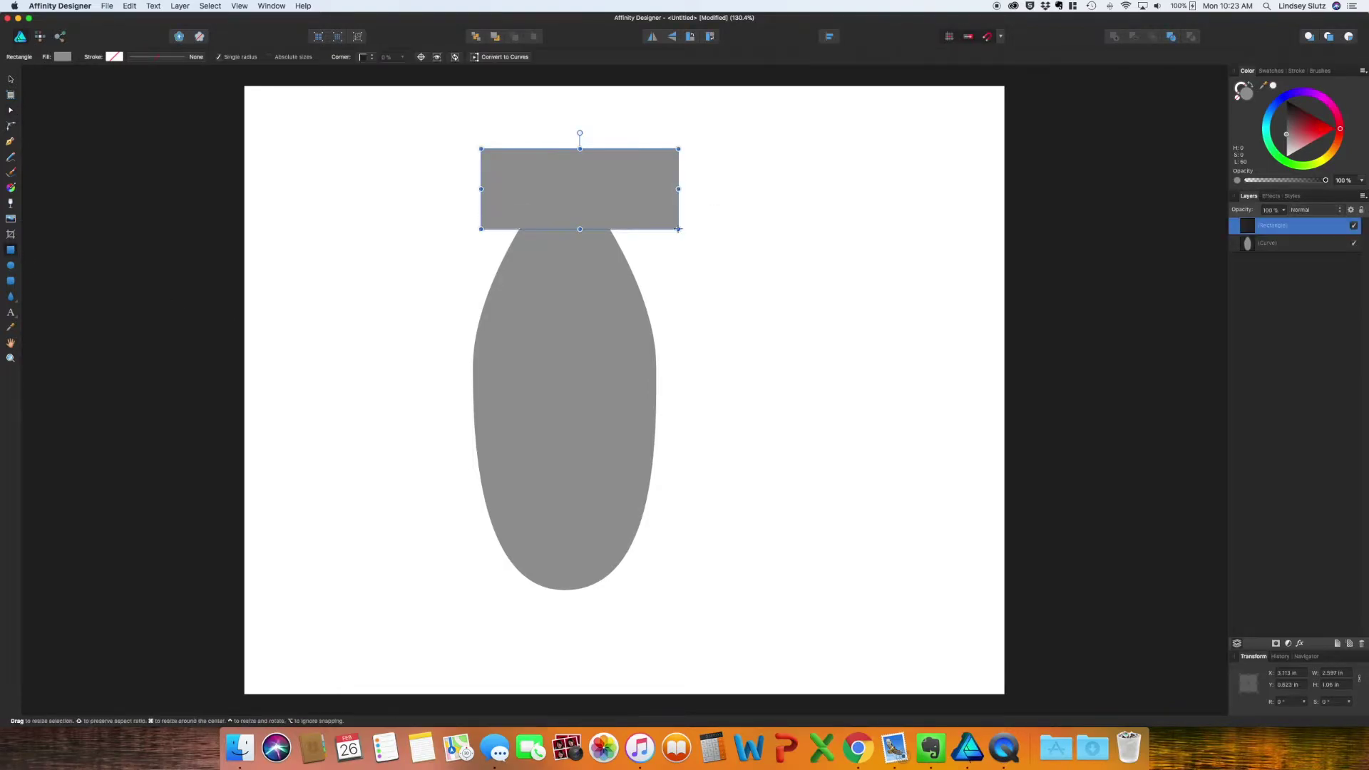
left_click(1308, 128)
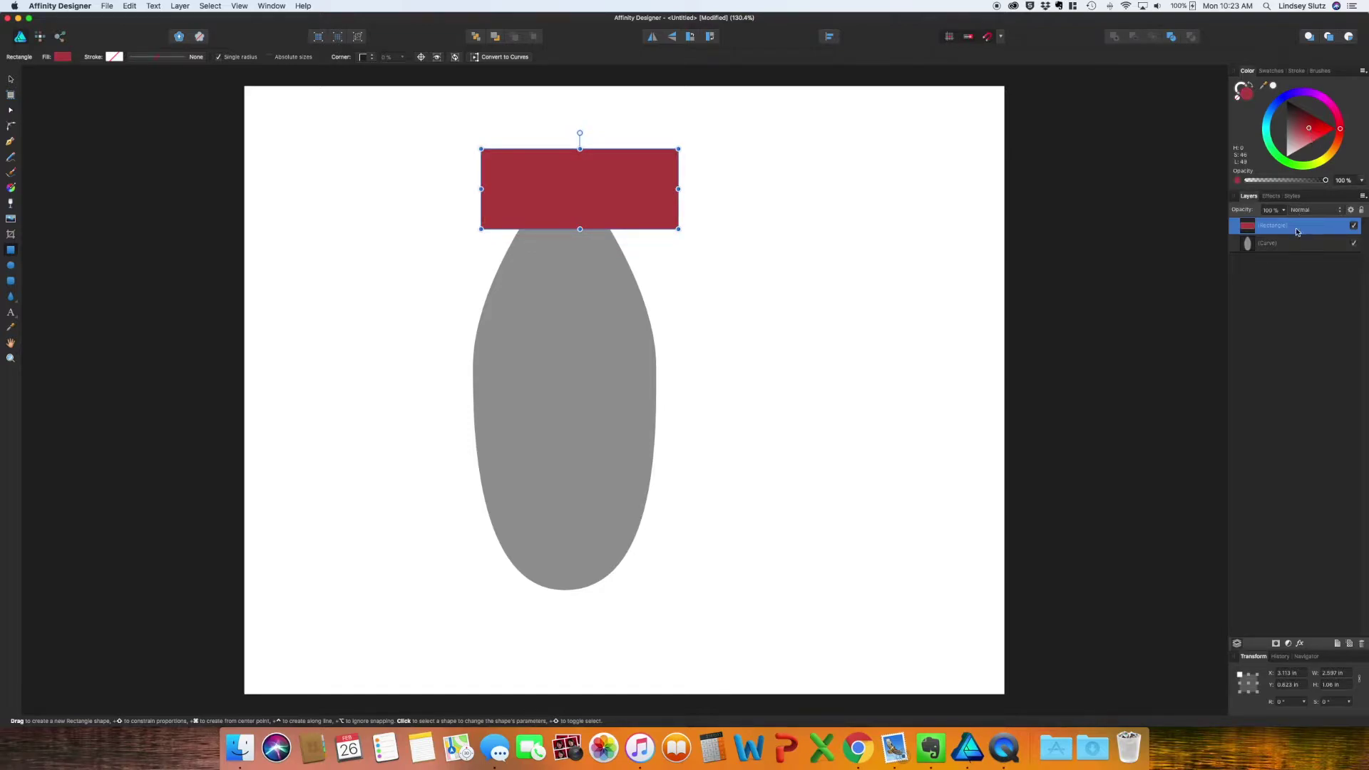
- Clip the red rectangle inside the rocket body as a nose cone and shift it slightly upward
left_click_drag(1295, 232, 1290, 251)
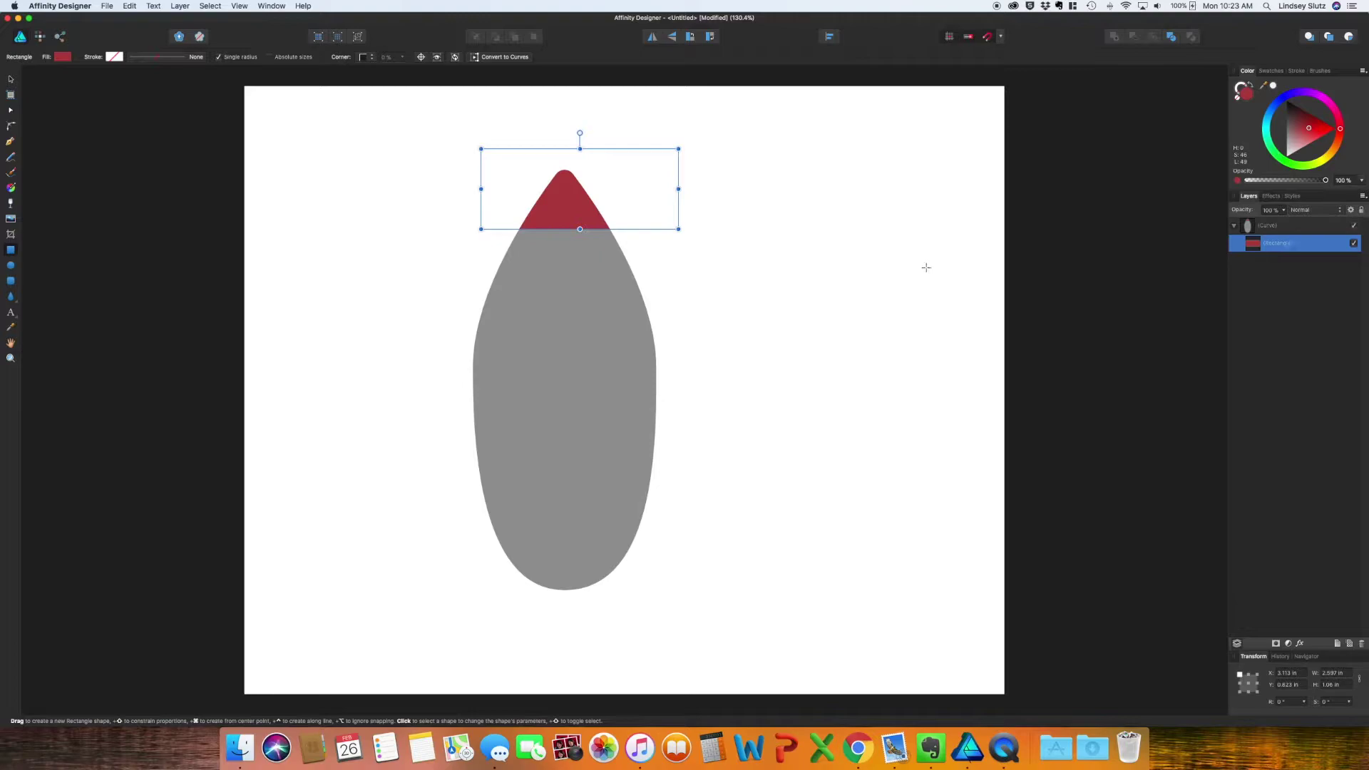
key("v")
left_click(862, 302)
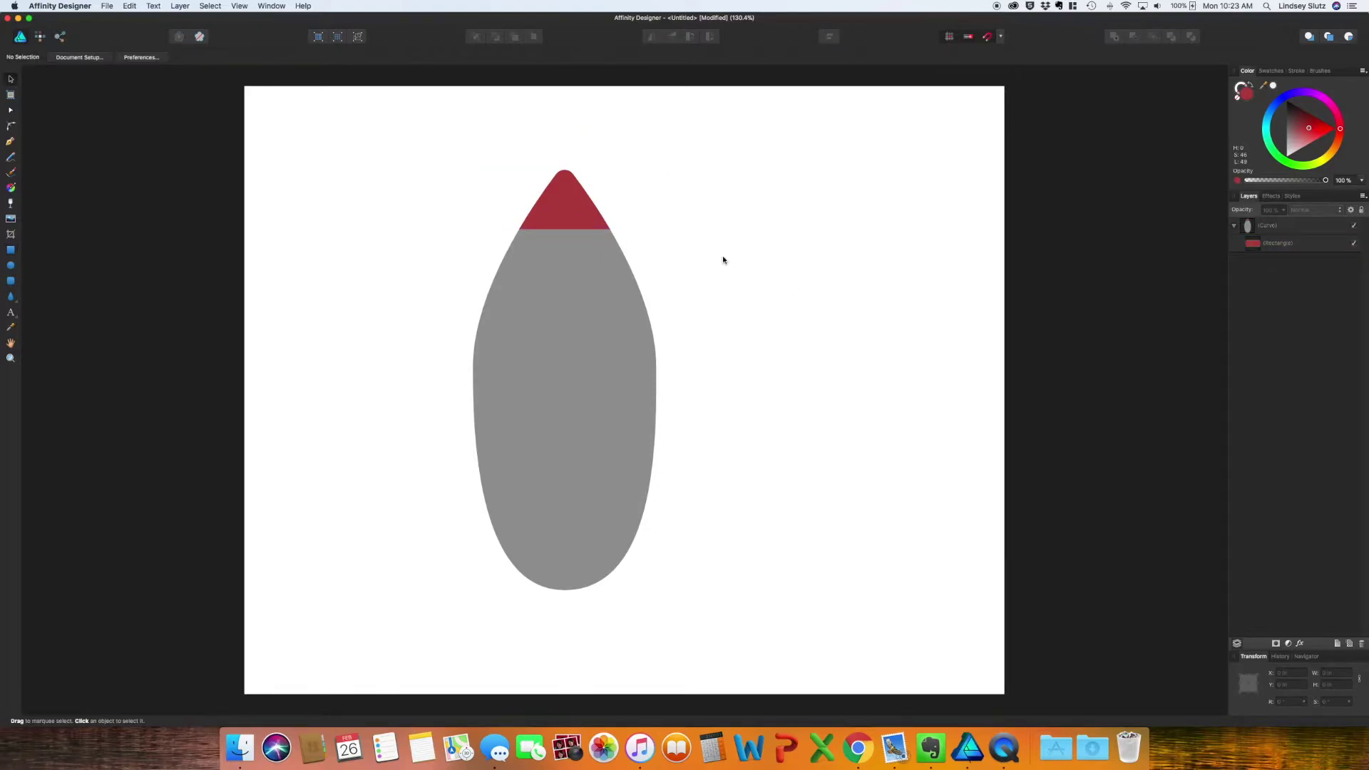
left_click(1270, 247)
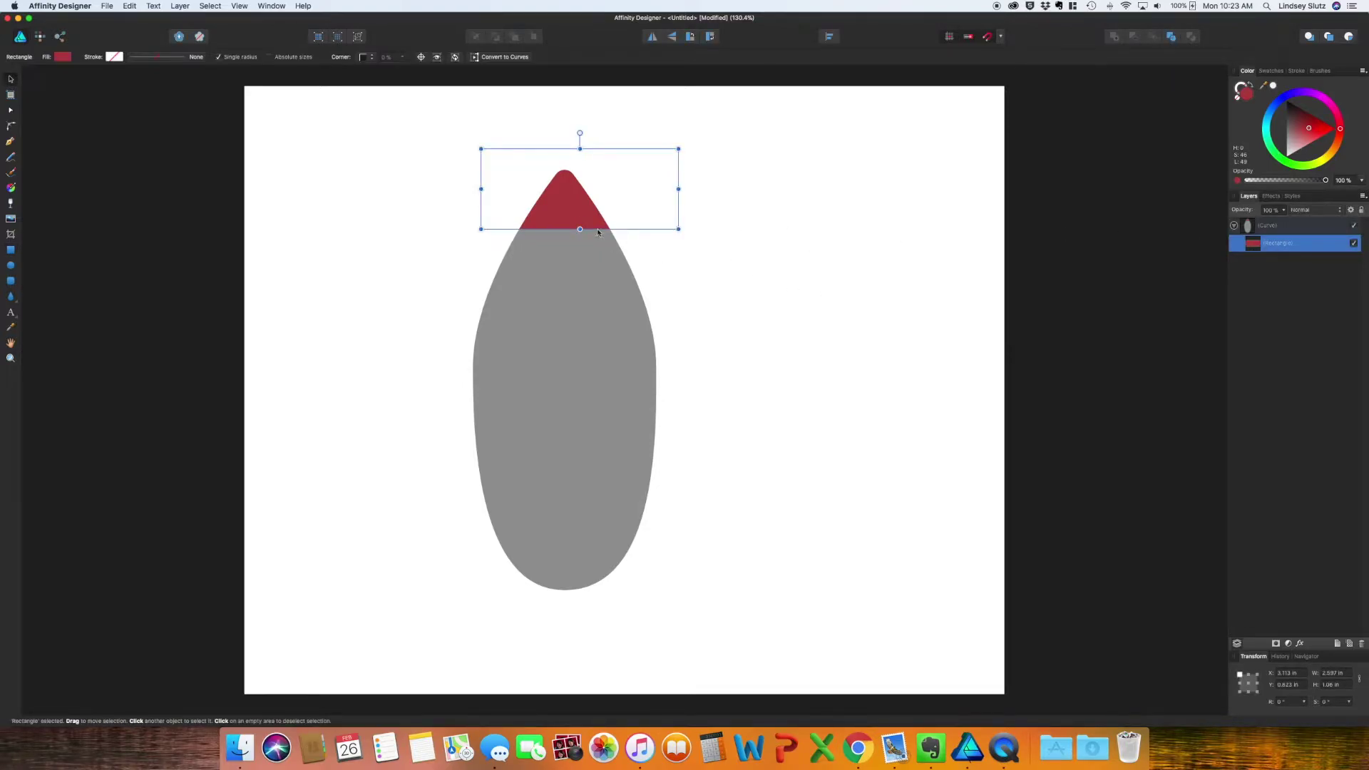
left_click_drag(578, 220, 568, 215)
left_click(650, 245)
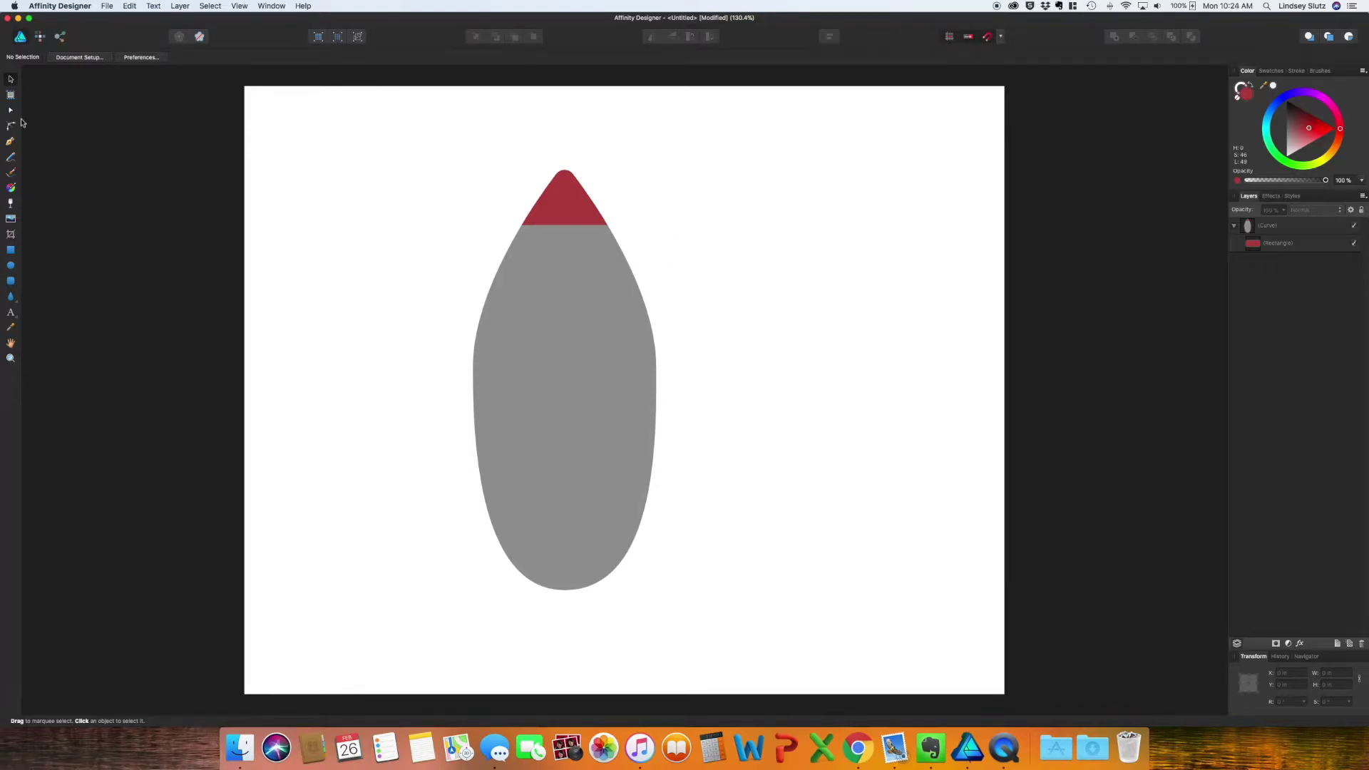
- Draw a dark red circle about 1.14 in across and centre it horizontally on the upper part of the body
left_click(11, 265)
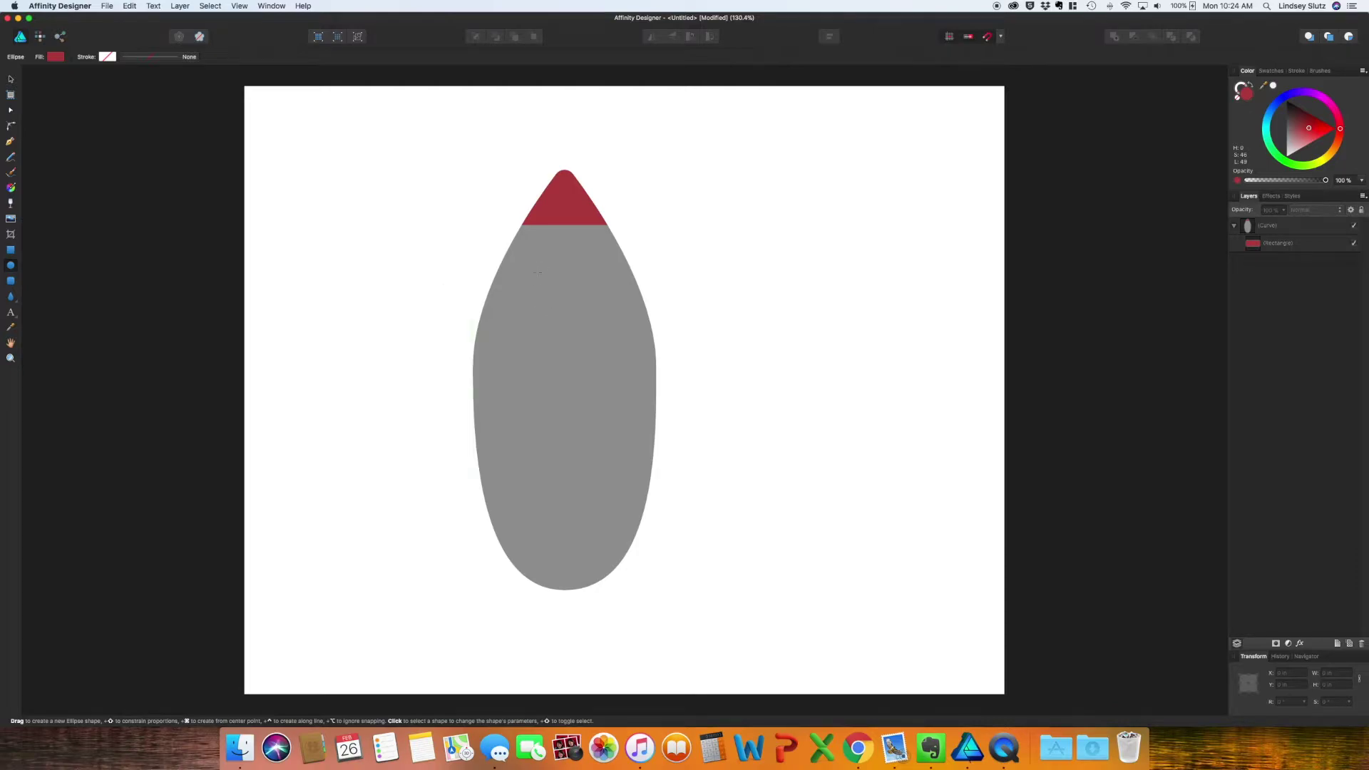
left_click_drag(539, 273, 623, 361)
key("v")
left_click_drag(601, 323, 584, 328)
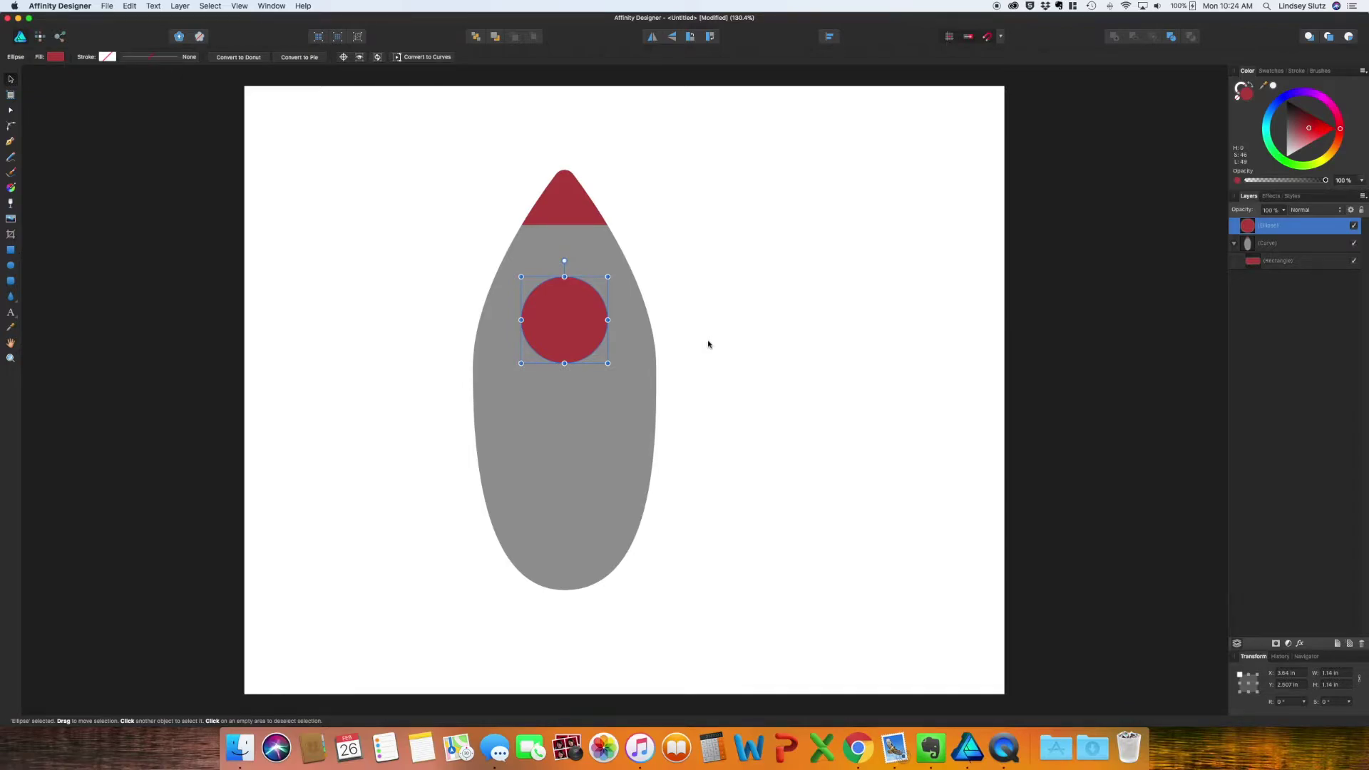
- Duplicate the red circle, shrink the copy, centre it within the original, and fill it light blue as window glass
key("super+c")
key("super+v")
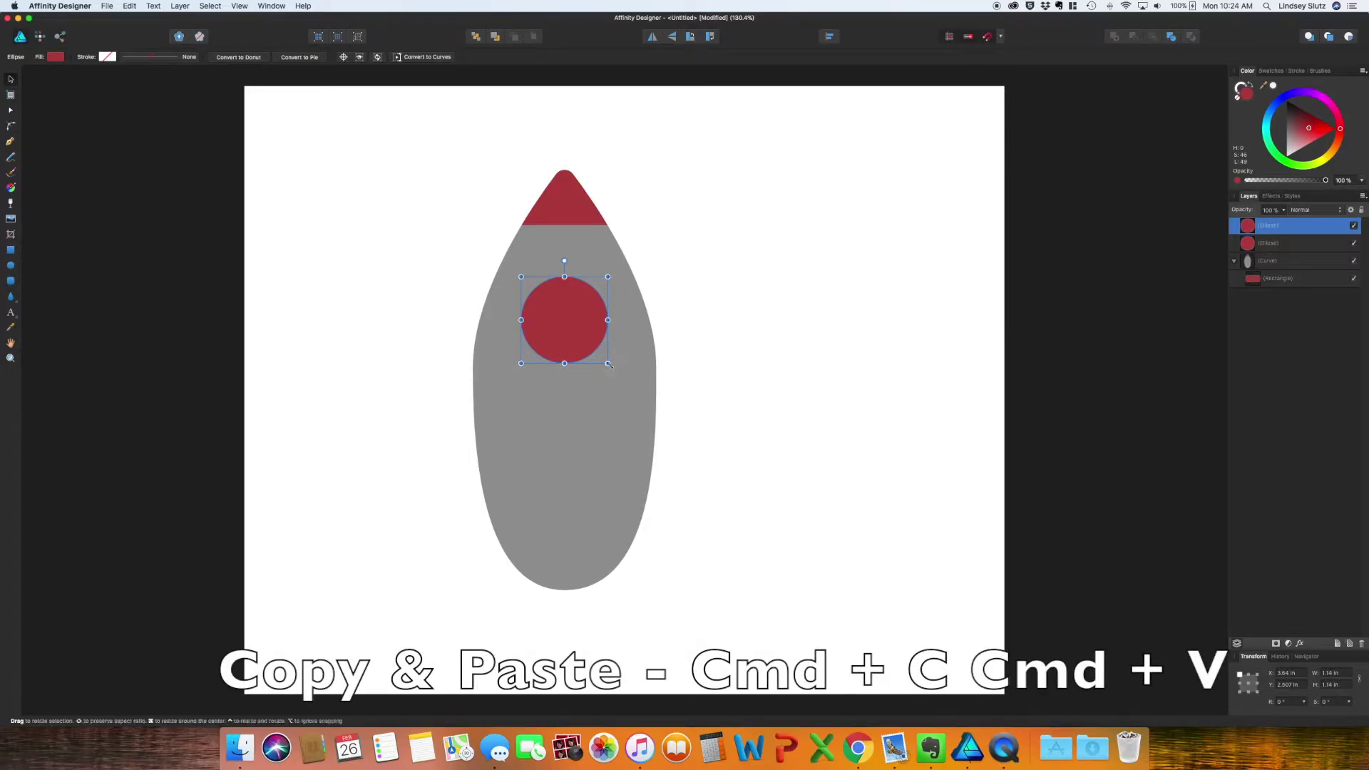
left_click_drag(608, 365, 597, 353)
left_click_drag(561, 310, 598, 354)
left_click_drag(1340, 128, 1266, 123)
left_click(1303, 117)
- Draw a closed, six-point bent fin with the Pen tool on the left side of the rocket's lower body
key("p")
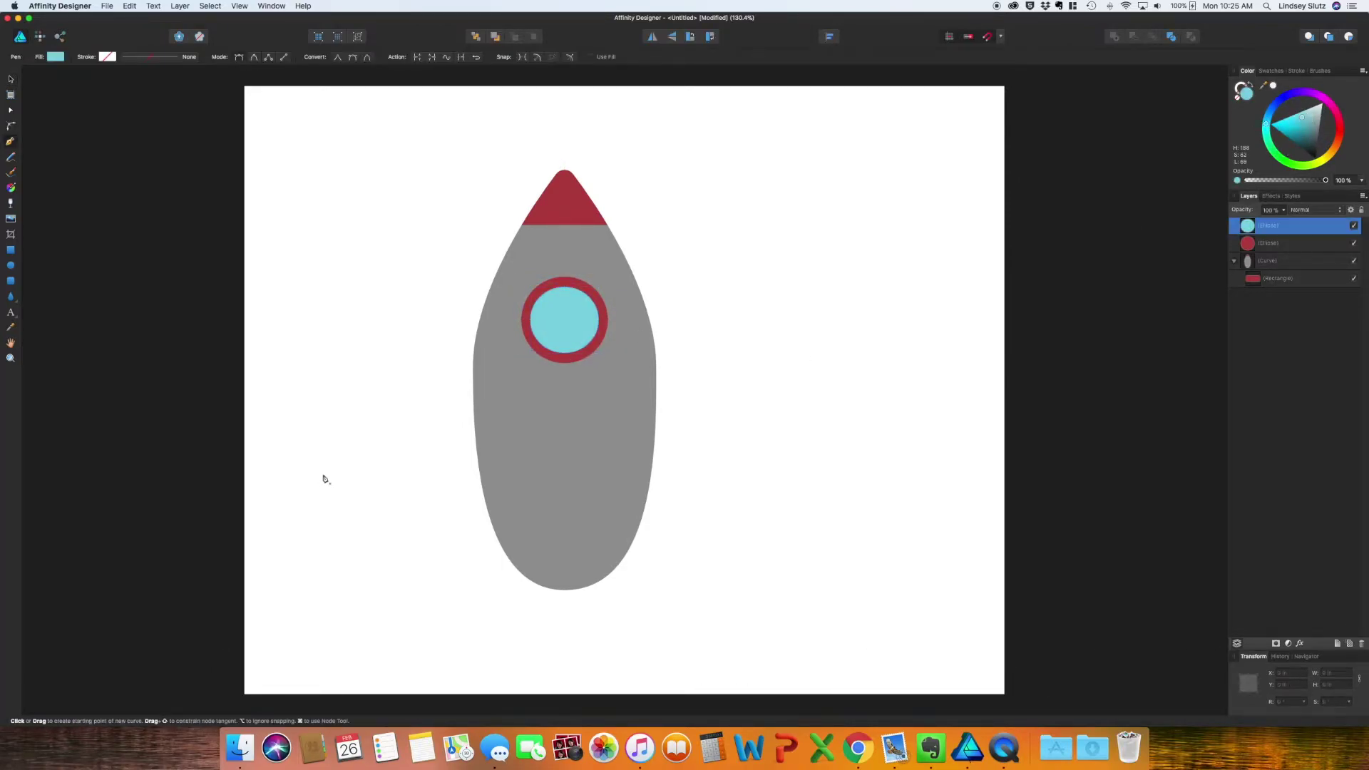
left_click(478, 459)
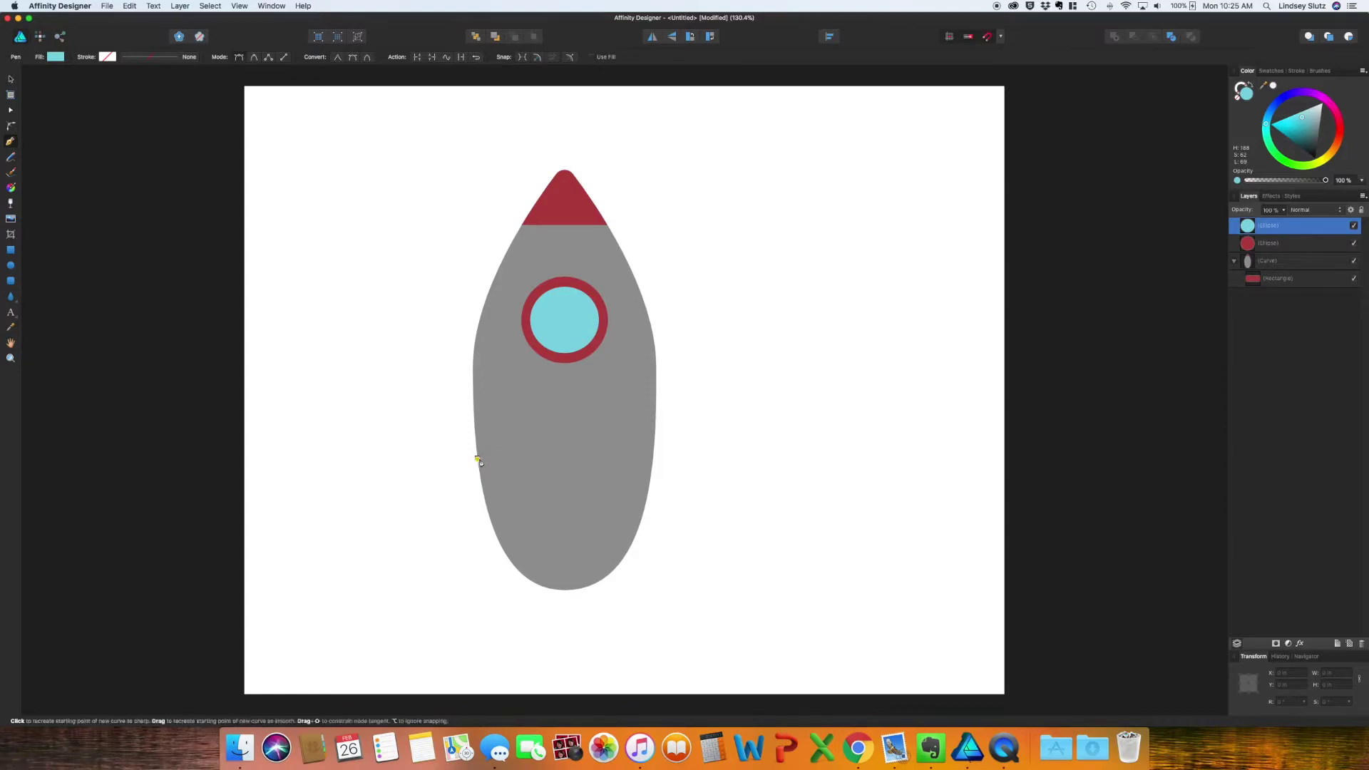
left_click(418, 487)
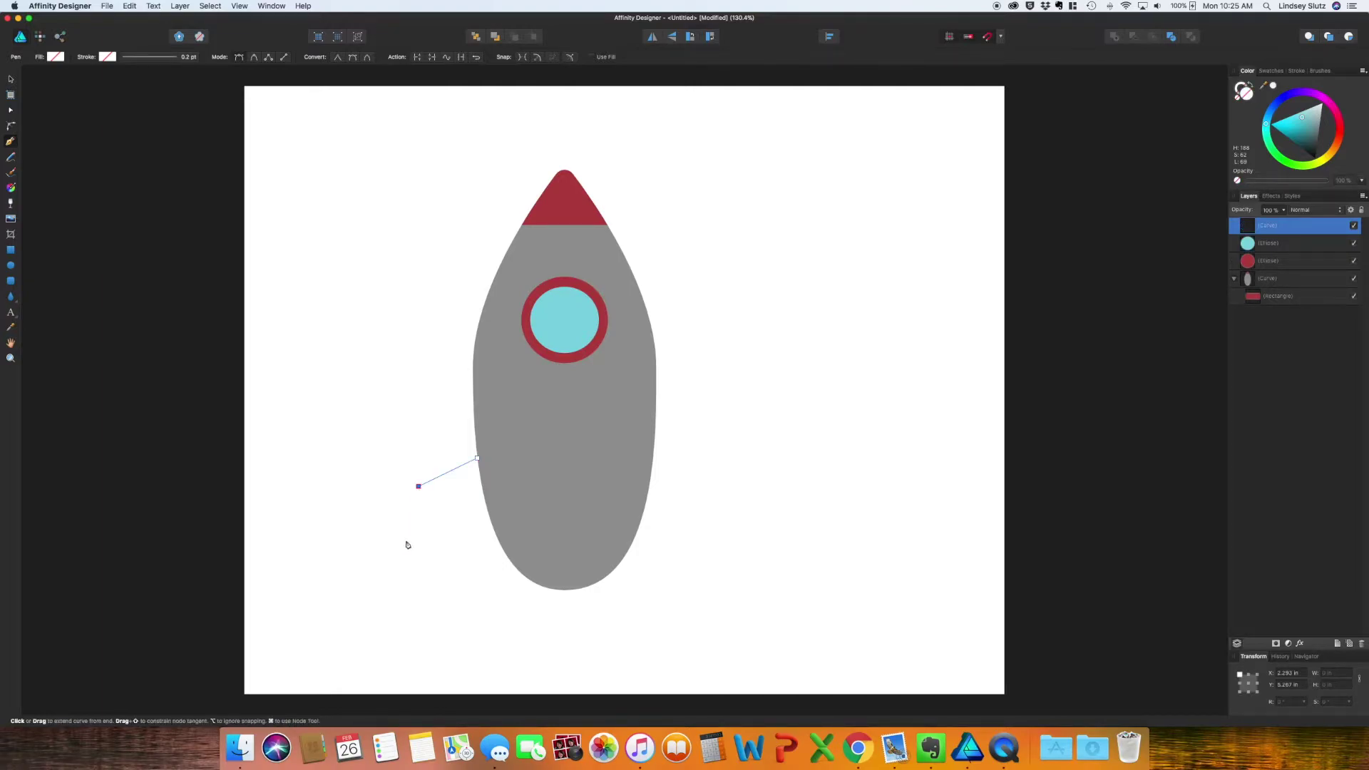
left_click(404, 577)
left_click(436, 579)
left_click(448, 523)
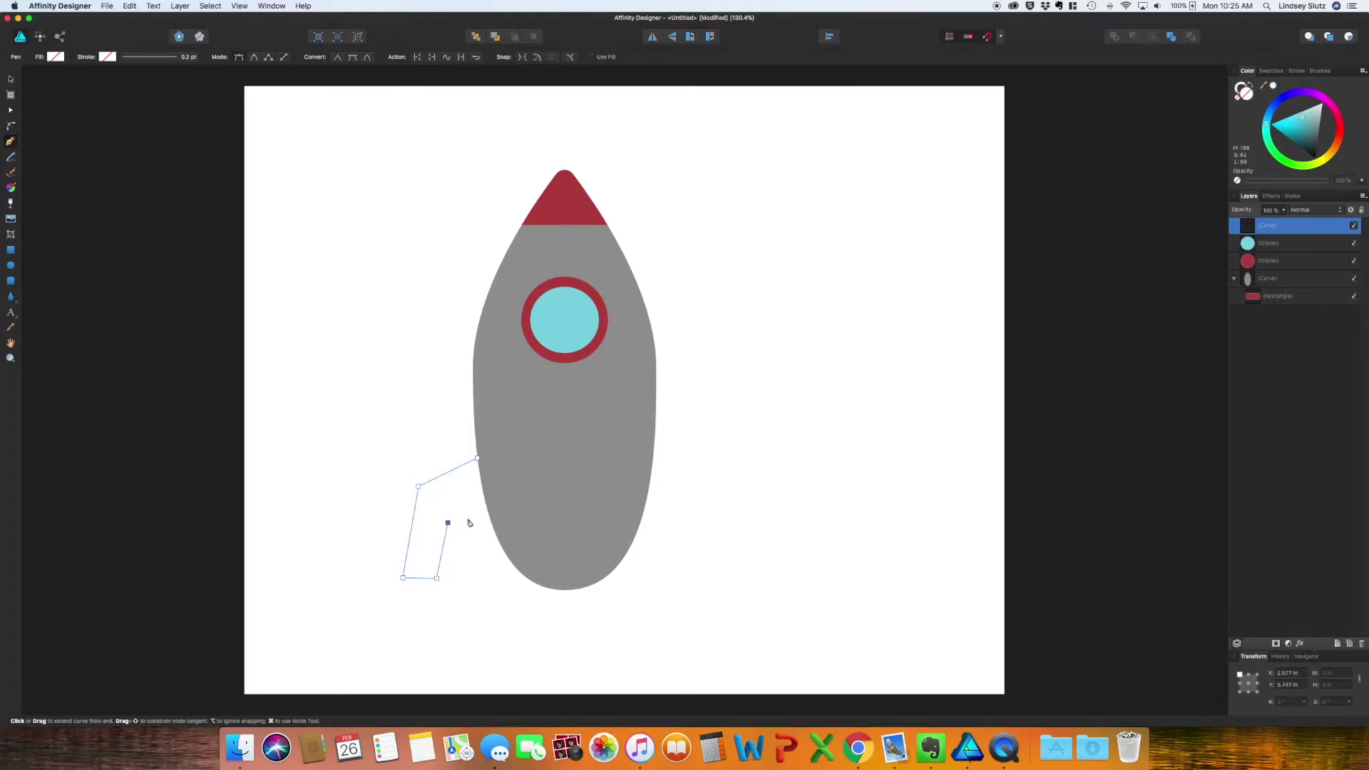
left_click(505, 511)
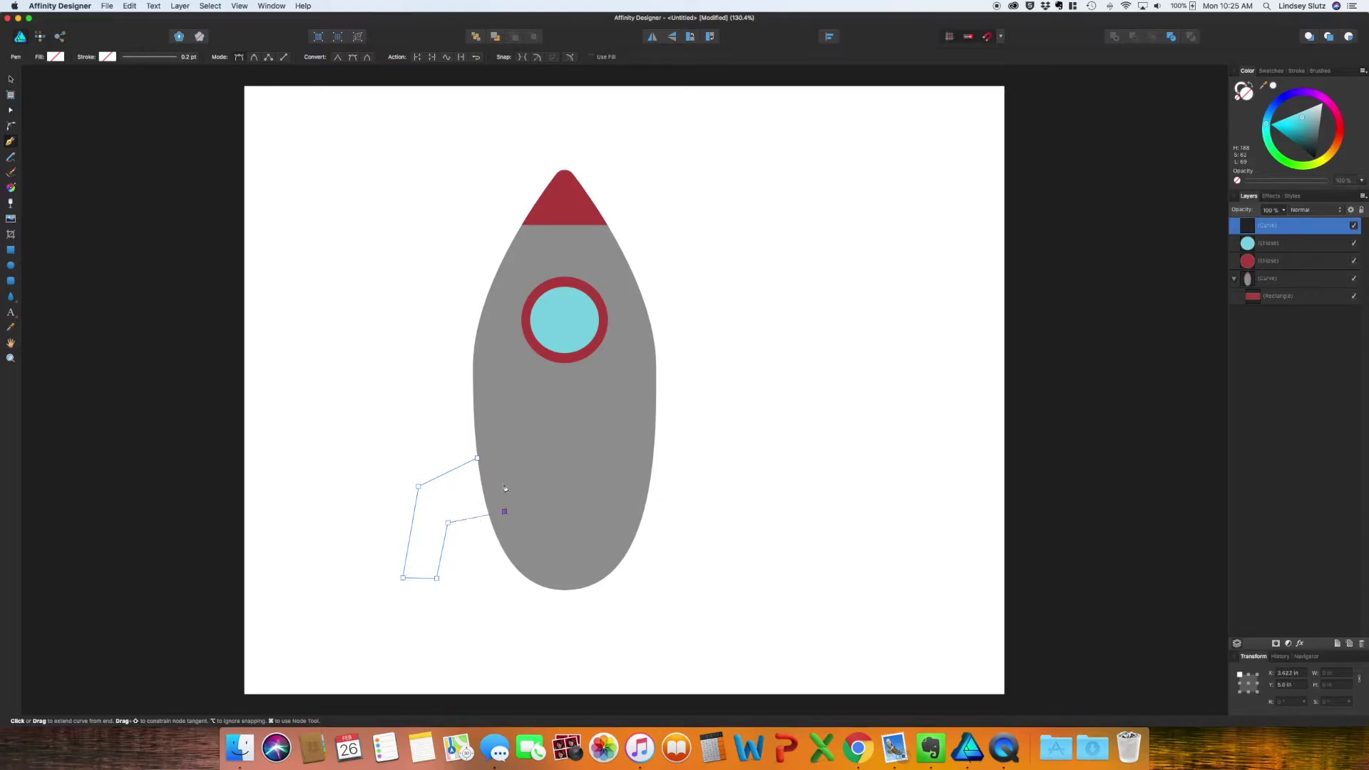
left_click(478, 461)
- Fill the fin with the red sampled from the nose cone and send it behind the rocket body
left_click_drag(1263, 85, 564, 201)
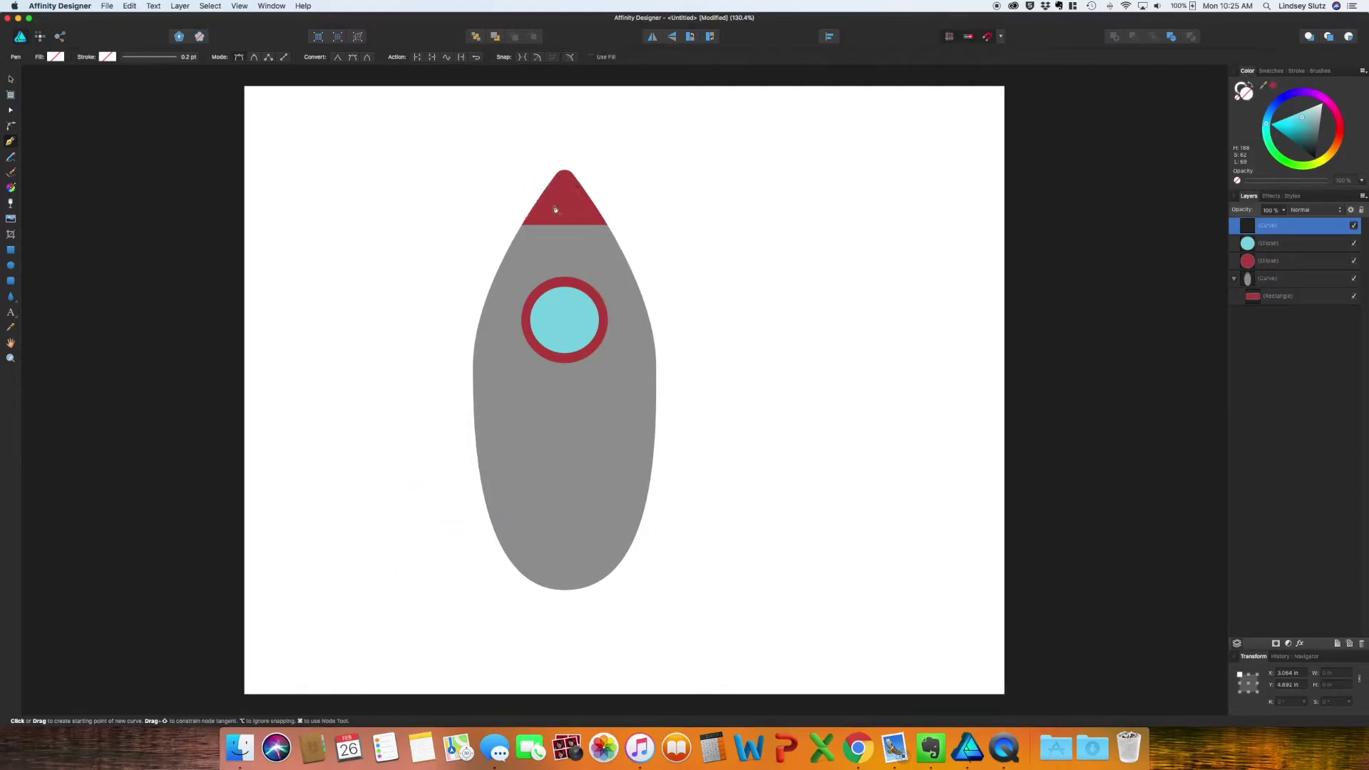
left_click(1274, 87)
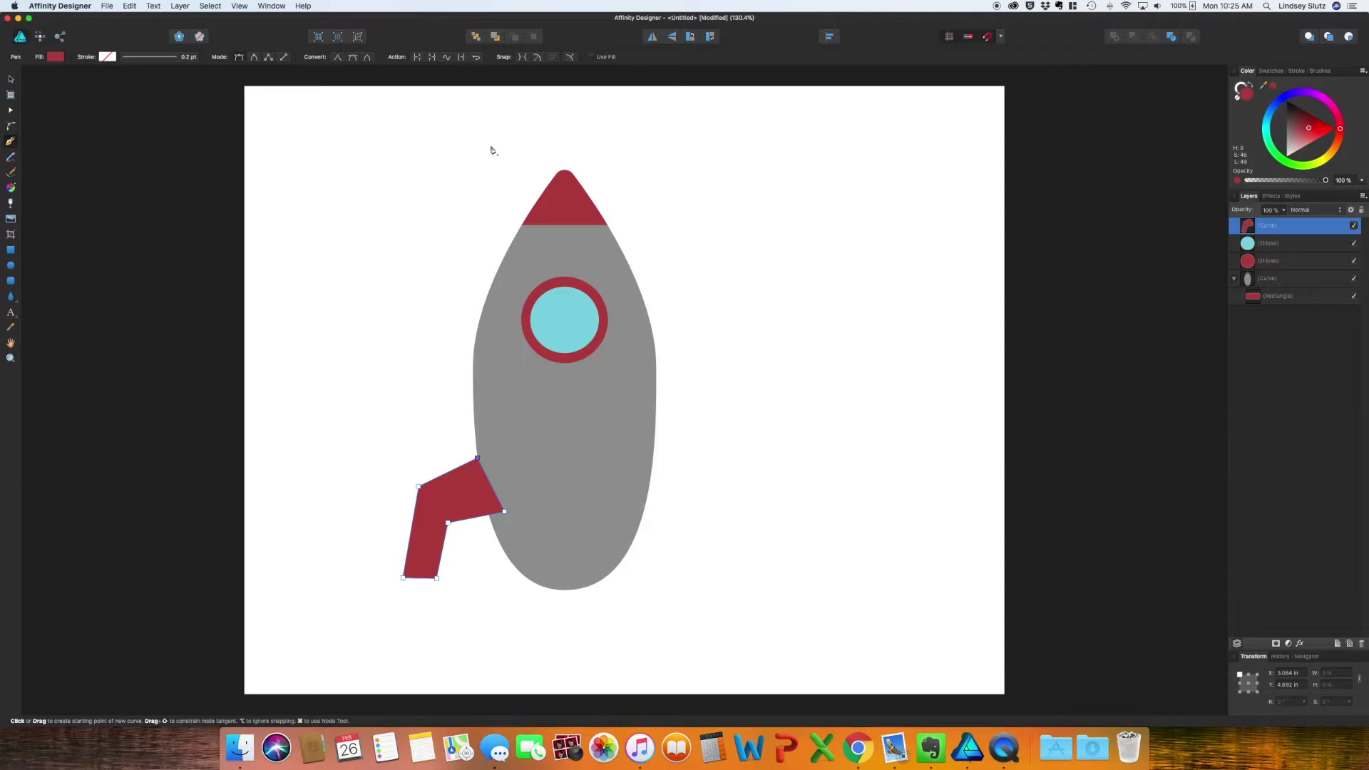
key("super")
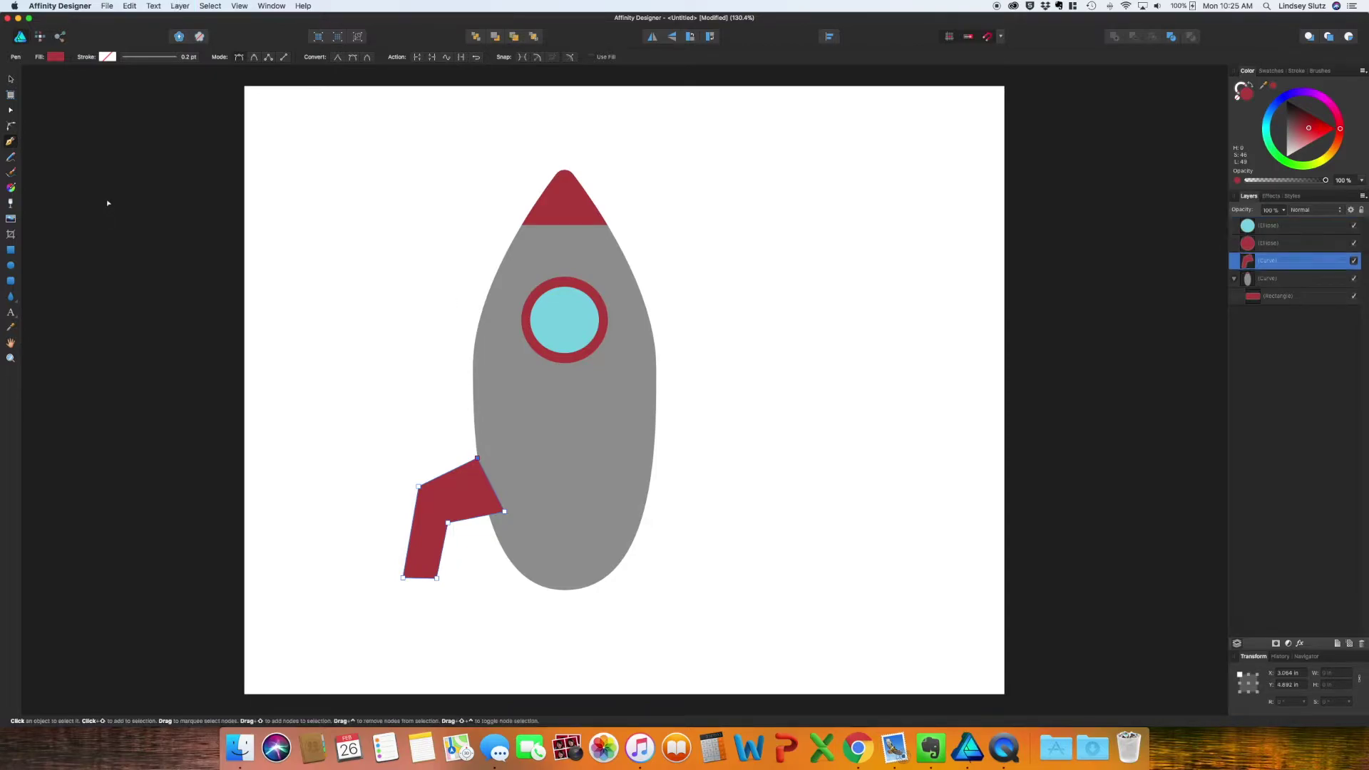
key("super+shift+bracketleft")
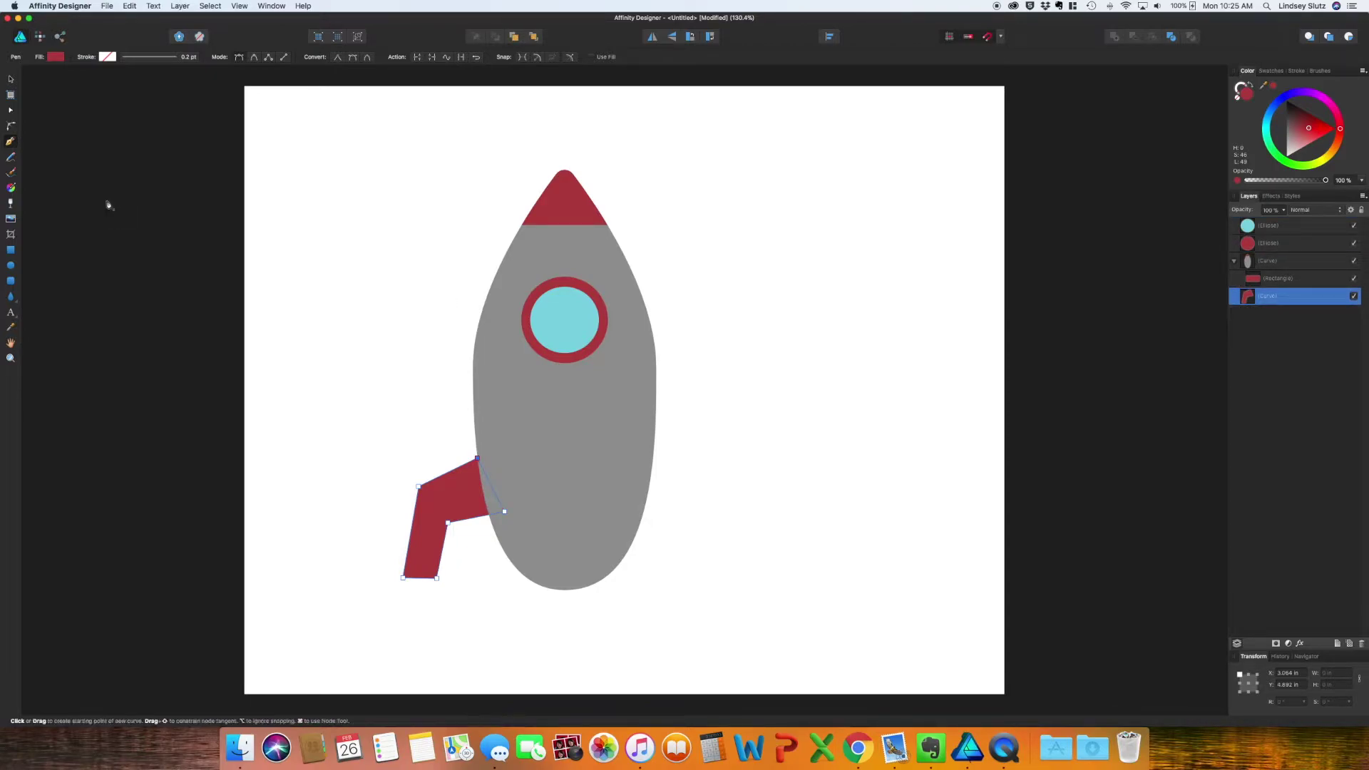
- Enlarge the fin to about 1.97 in by 2.33 in and move it further in behind the body
key("v")
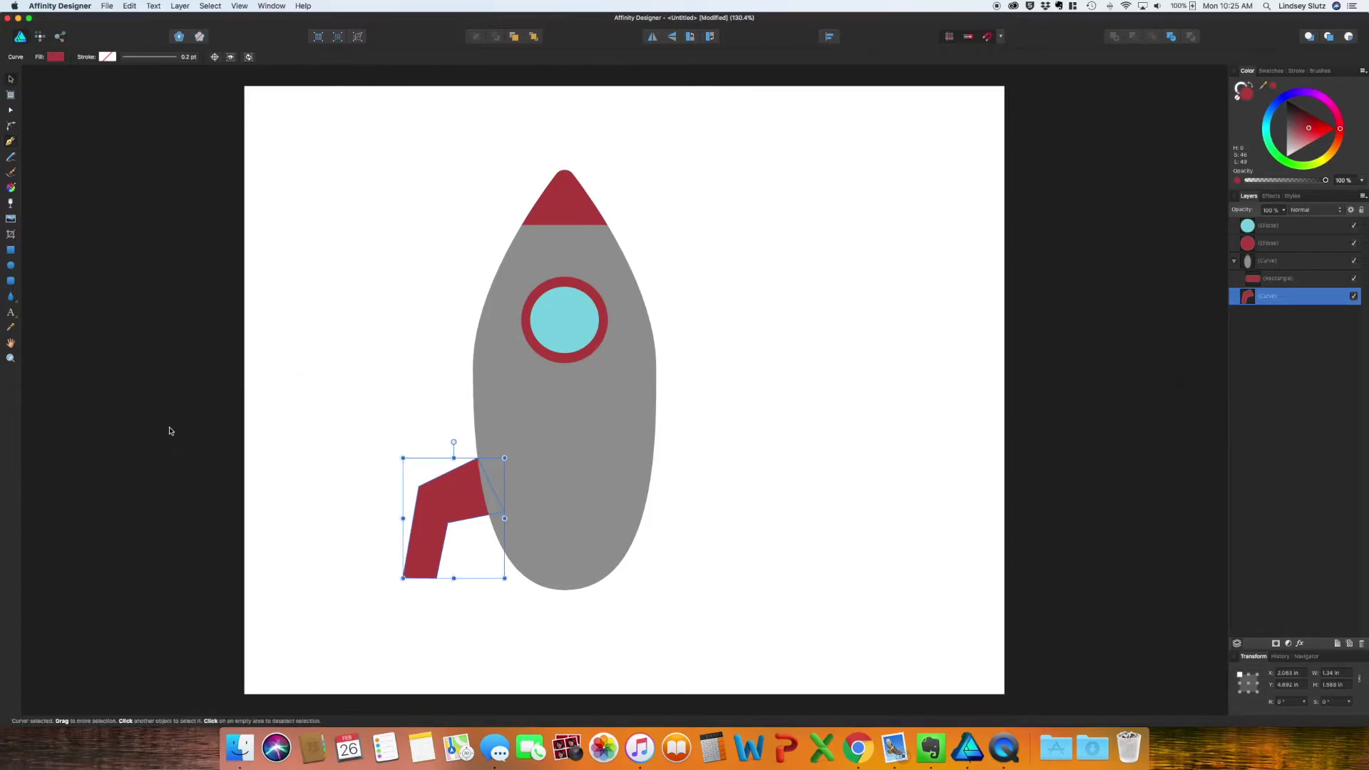
left_click_drag(403, 578, 355, 635)
left_click_drag(430, 526, 454, 526)
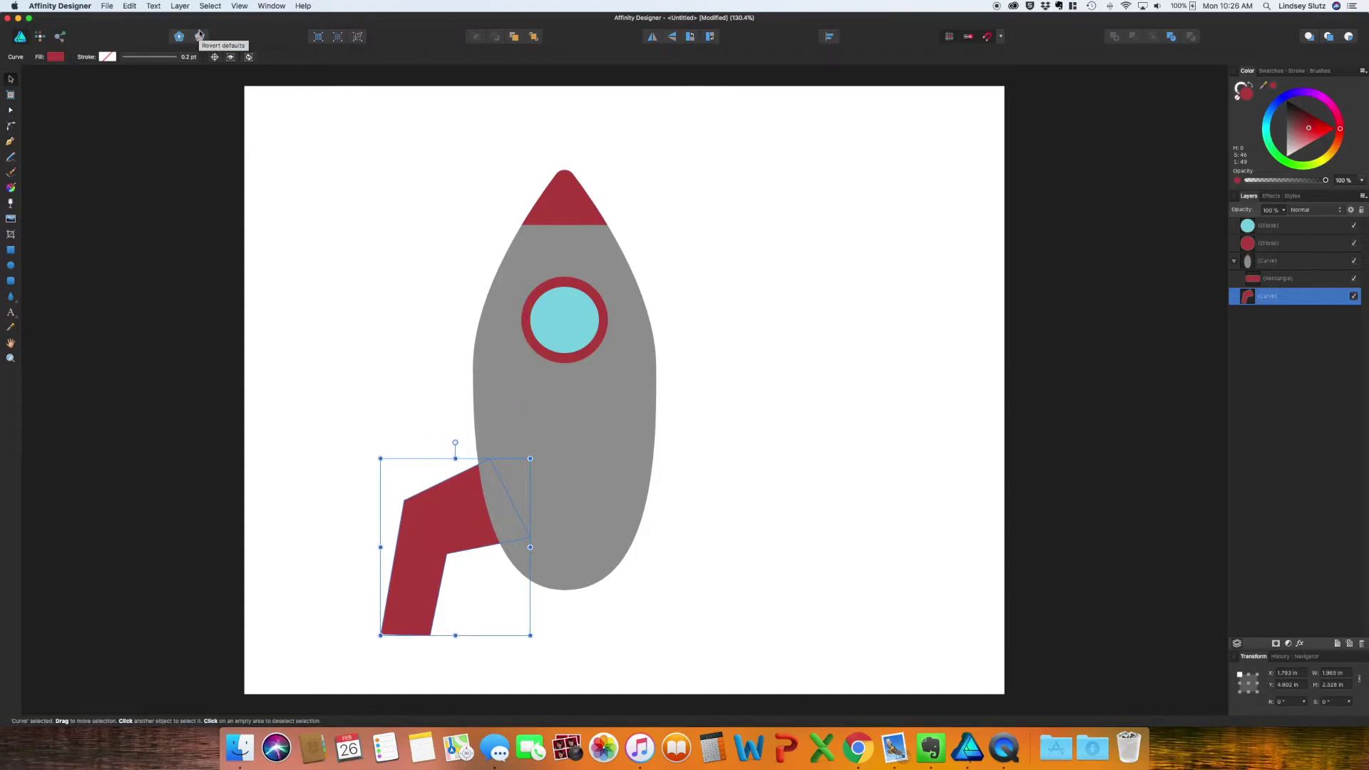
- Duplicate the left fin, flip the copy horizontally, and place it symmetrically on the right side of the rocket body
key("super+j")
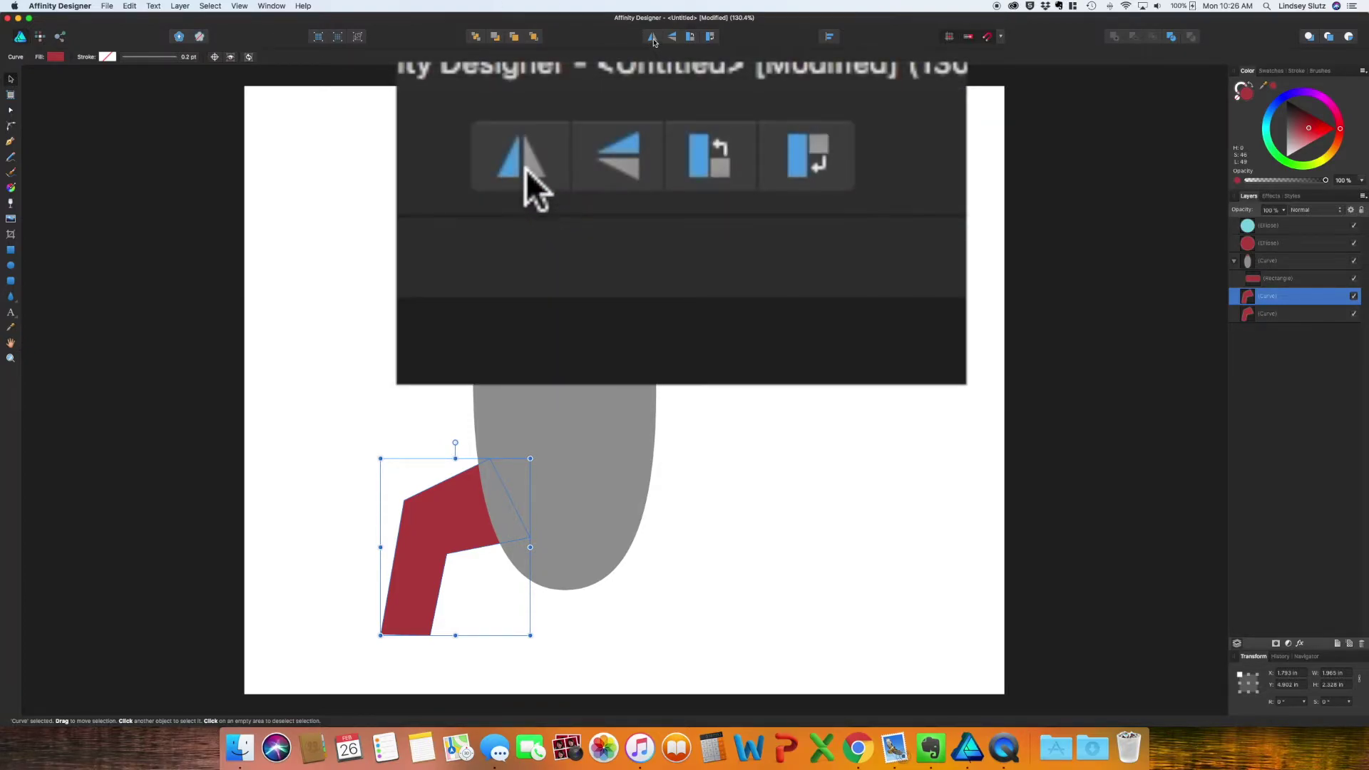
left_click(652, 38)
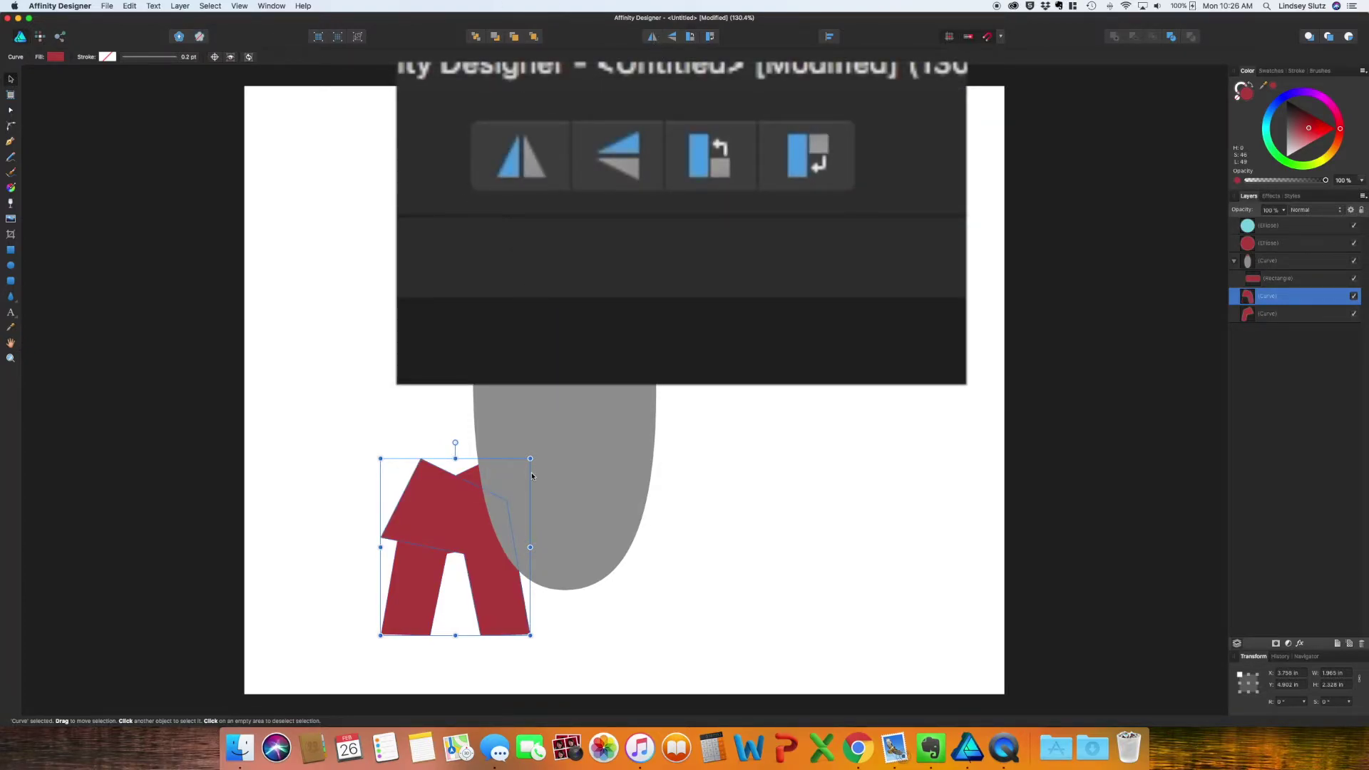
left_click_drag(445, 531, 661, 528)
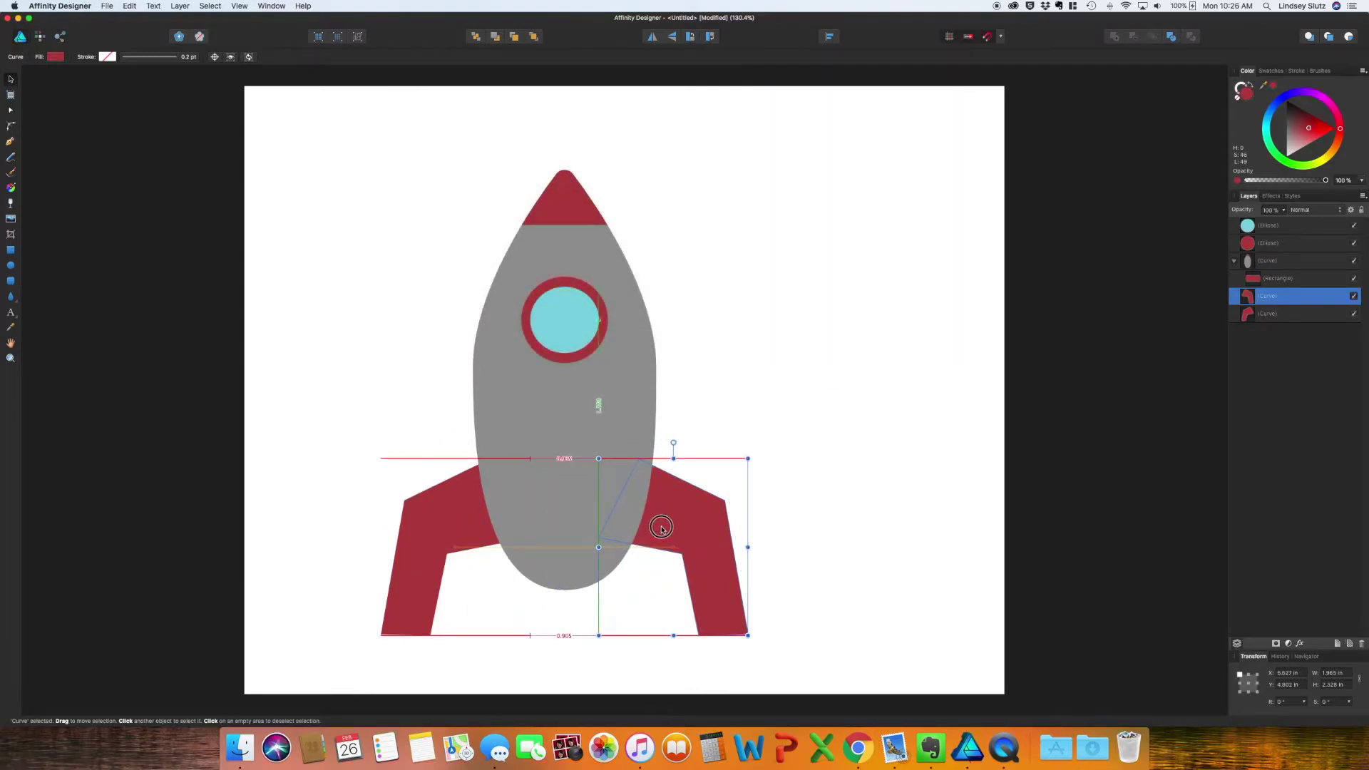
left_click(829, 499)
- Draw a small red rectangle centred at the bottom tip of the rocket body as a collar
left_click(11, 250)
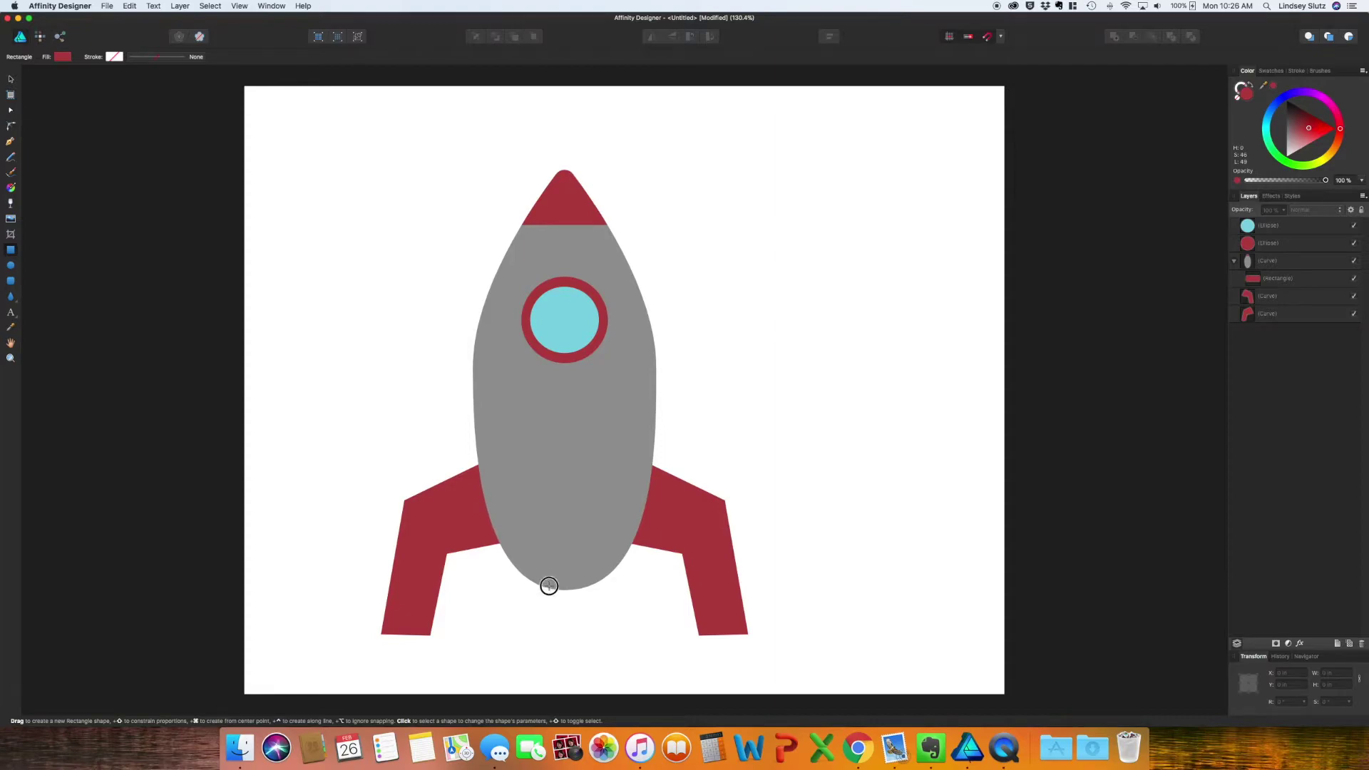
left_click_drag(549, 584, 577, 596)
left_click(616, 631)
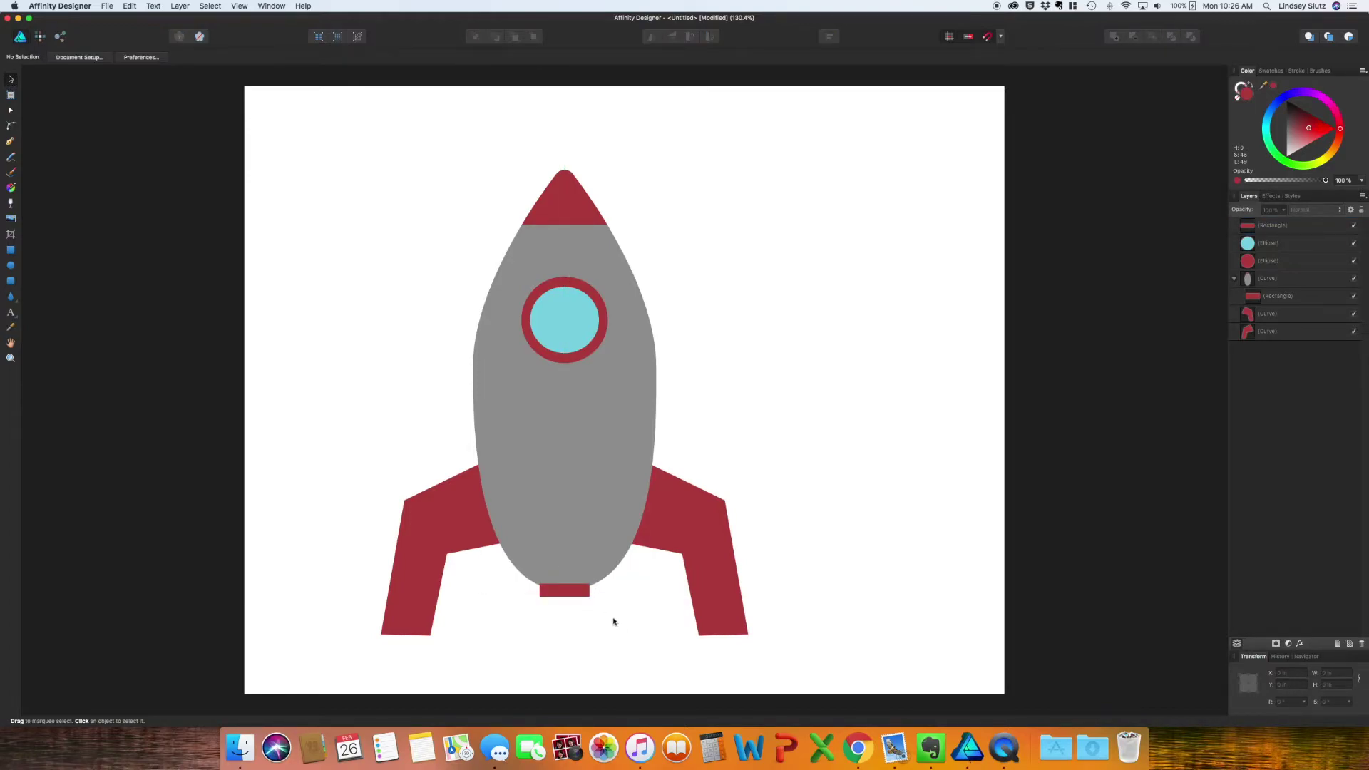
- Draw a trapezoid nozzle about 1.14 in by 0.38 in, centred directly beneath the red collar
left_click(10, 298)
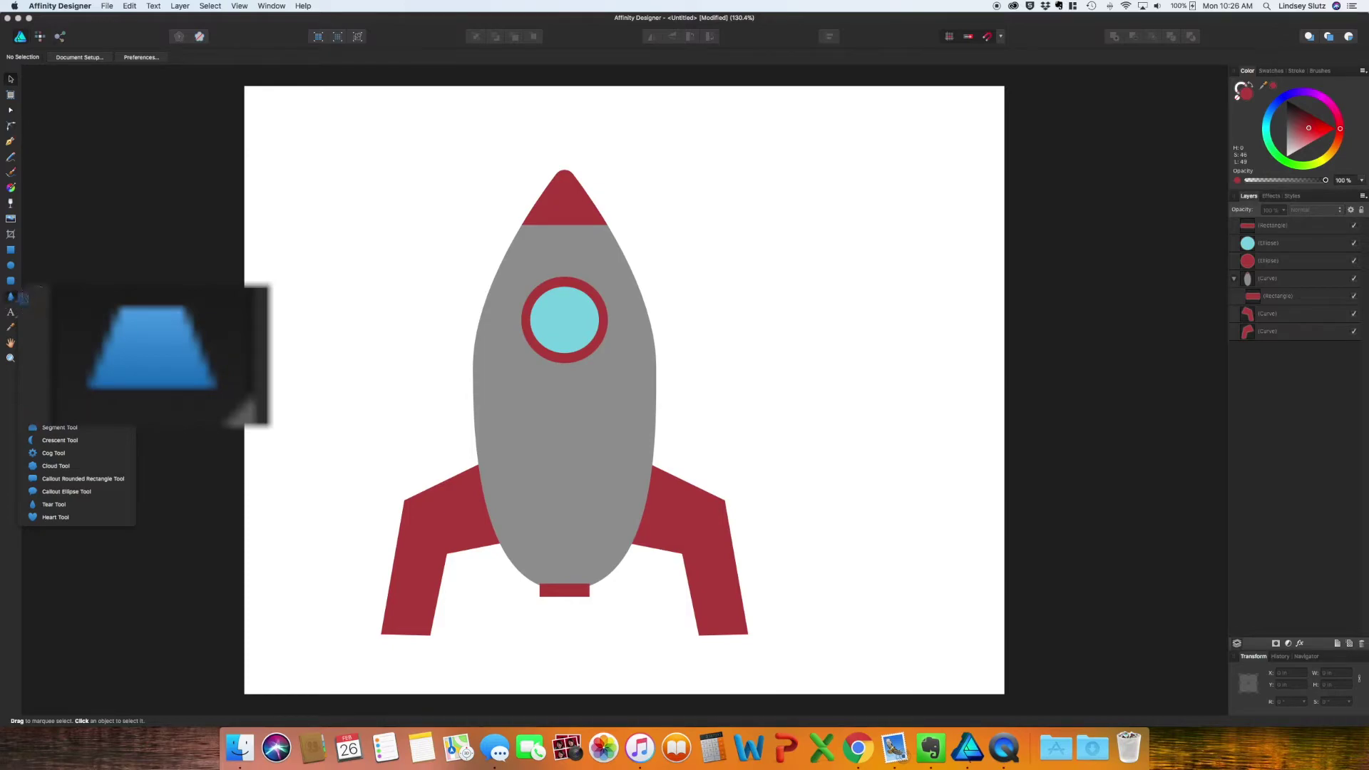
left_click(57, 415)
mouse_move(525, 597)
left_mouse_down()
mouse_move(627, 633)
mouse_move(523, 611)
left_mouse_up()
left_click(648, 661)
left_click(592, 615)
left_click(642, 633)
left_click(578, 614)
left_click(669, 631)
left_click(596, 620)
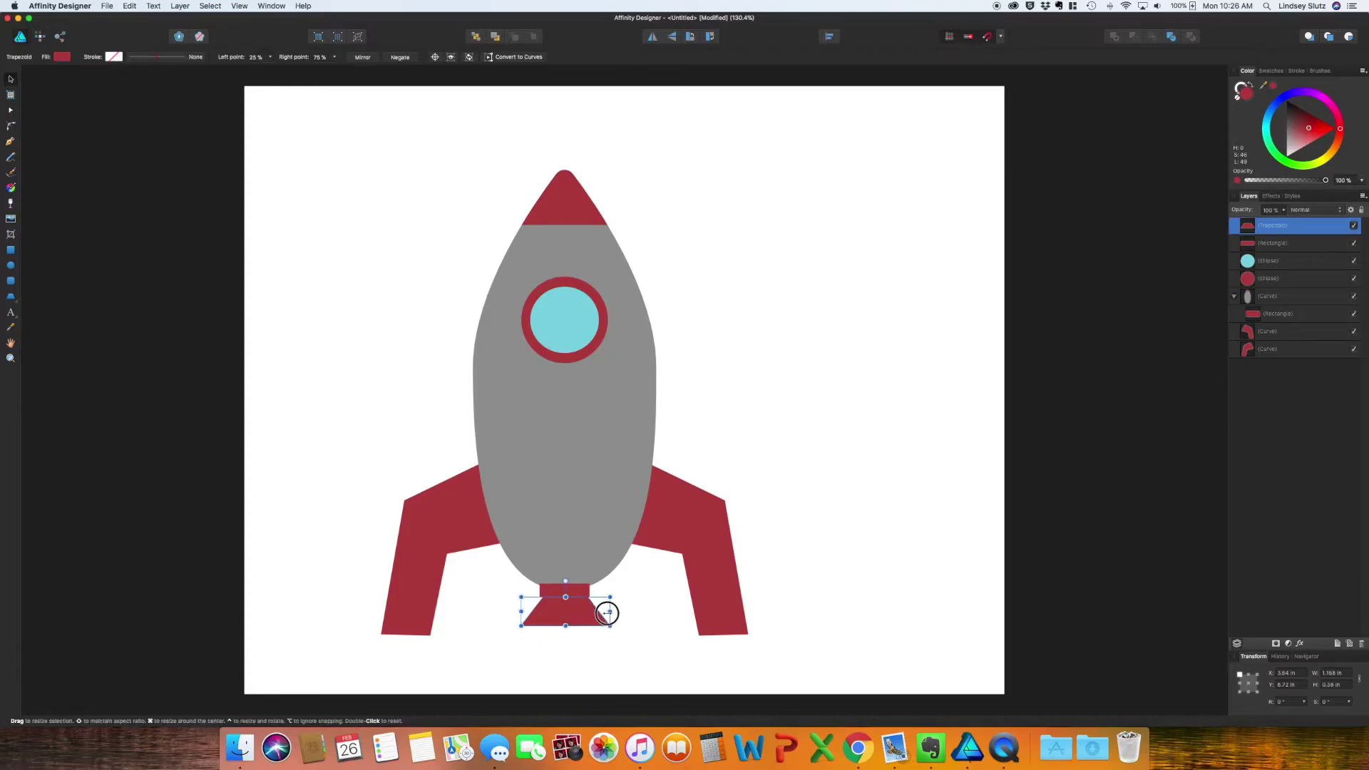
left_click_drag(607, 612, 608, 612)
left_click(631, 615)
left_click(599, 617)
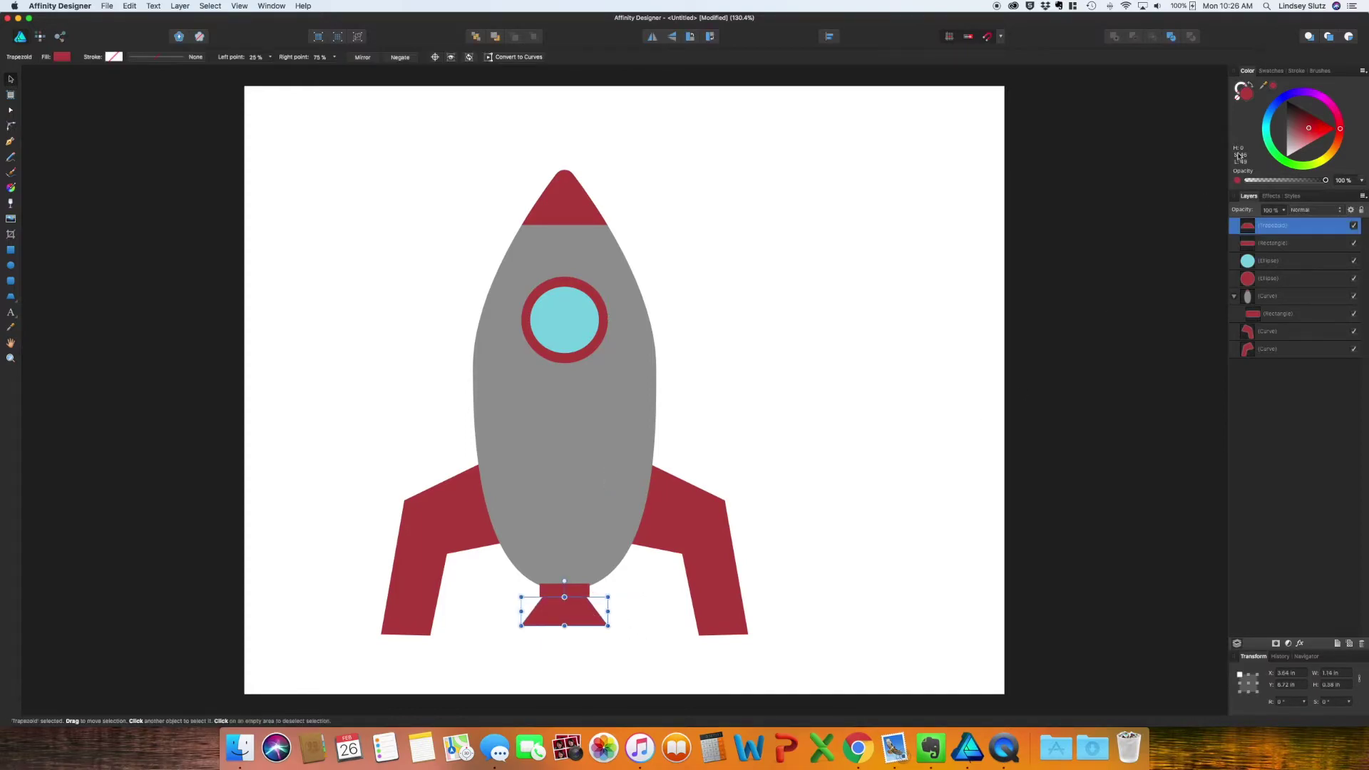
- Fill the trapezoid nozzle with the grey sampled from the rocket body
left_click_drag(1275, 87, 616, 385)
left_click(1274, 87)
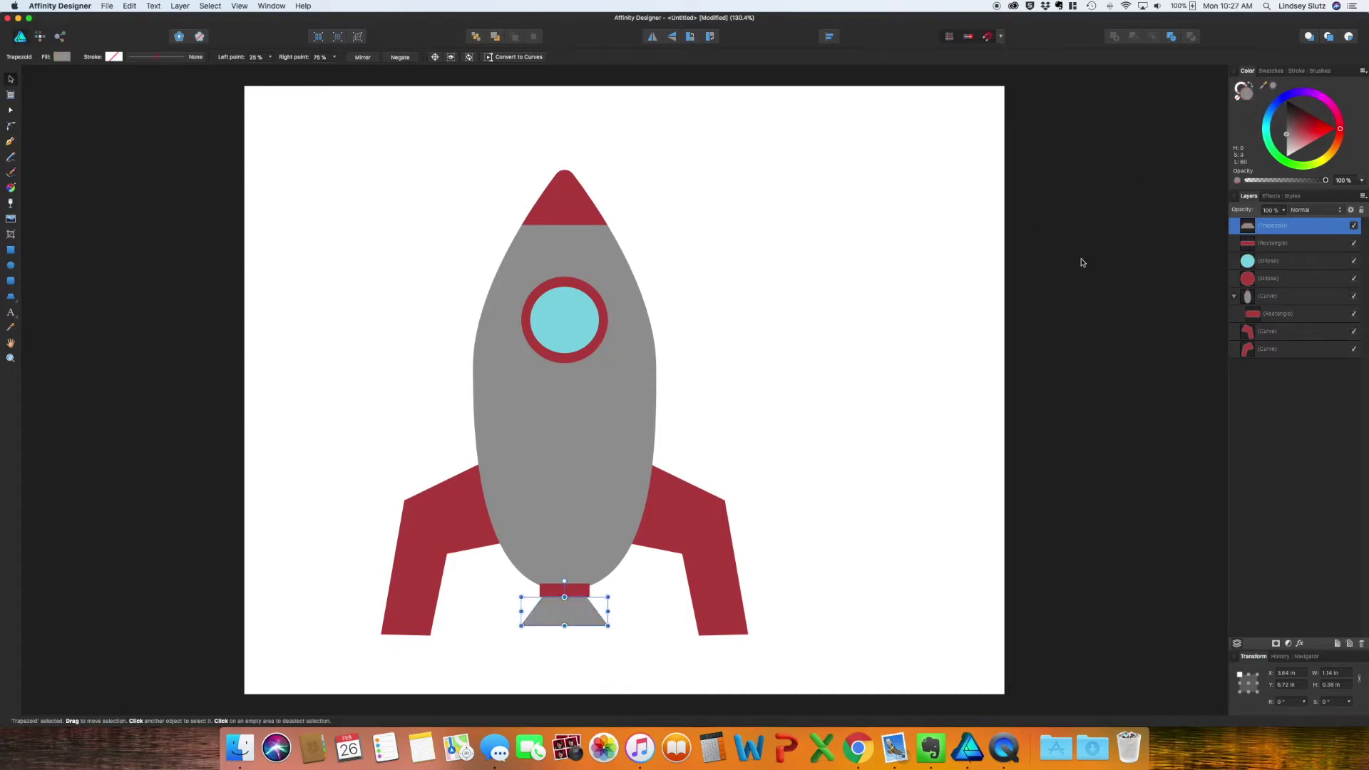
left_click(728, 646)
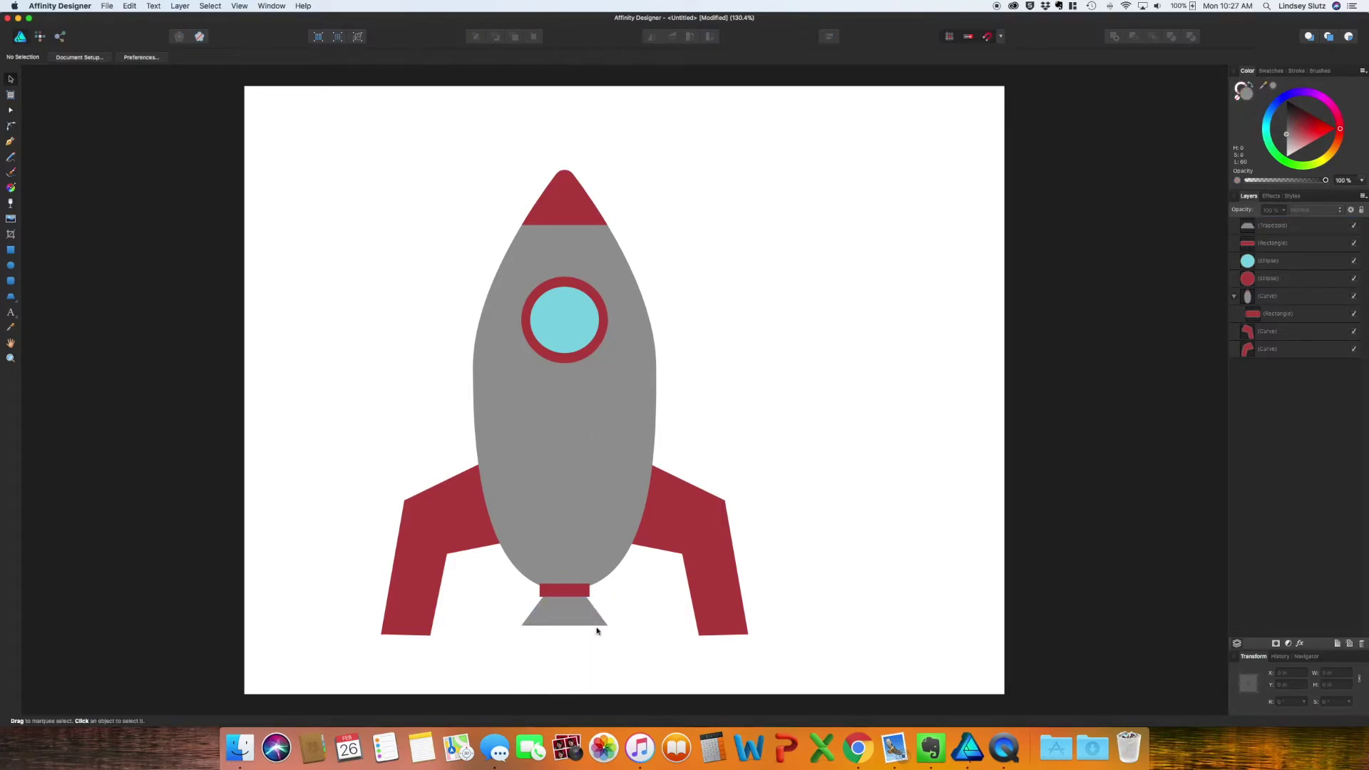
- Draw a double star about 1.49 in by 1.64 in beside the rocket and colour it dark red
left_click(10, 296)
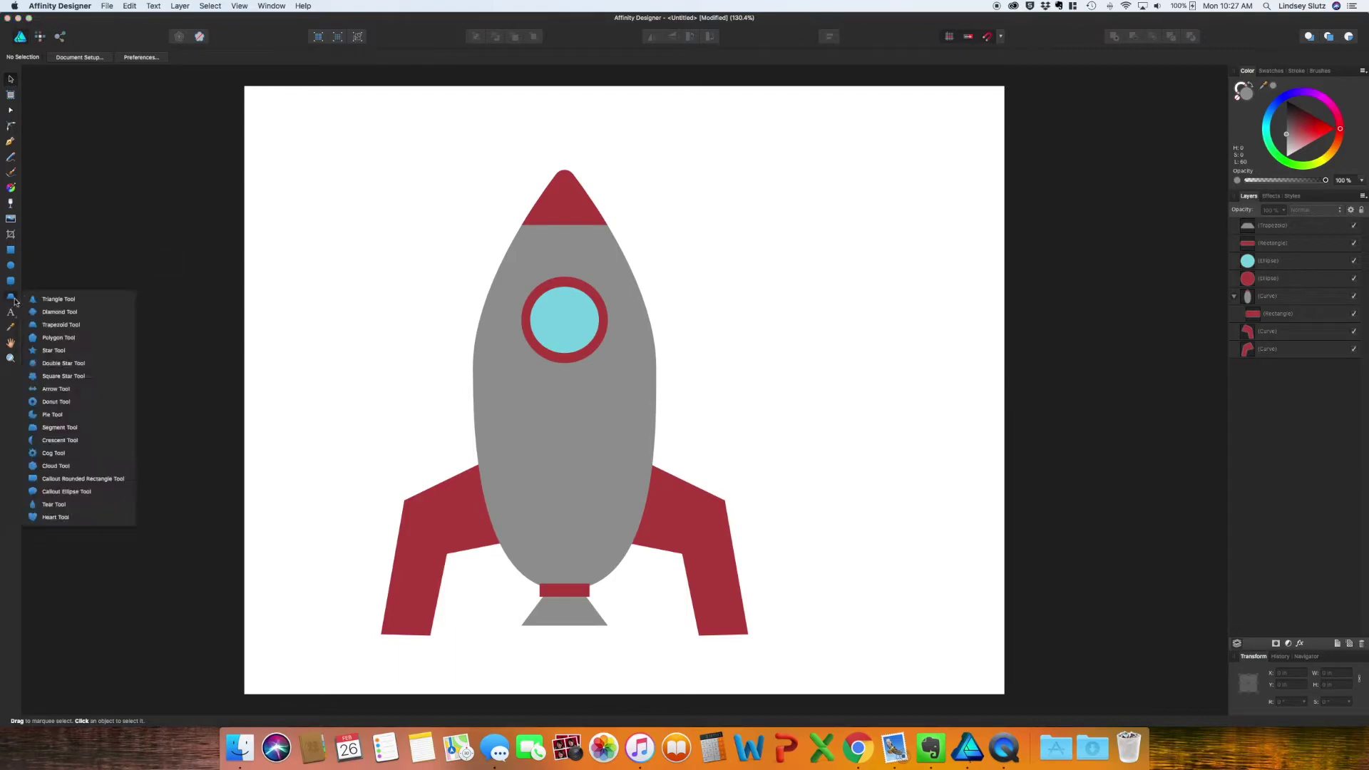
left_click(56, 364)
left_click_drag(858, 400, 968, 525)
left_click_drag(1318, 130, 1307, 117)
- Move the dark red star onto the nozzle, centred under the rocket, and send it behind all other shapes
key("v")
left_click_drag(913, 477, 566, 641)
key("super+shift+[")
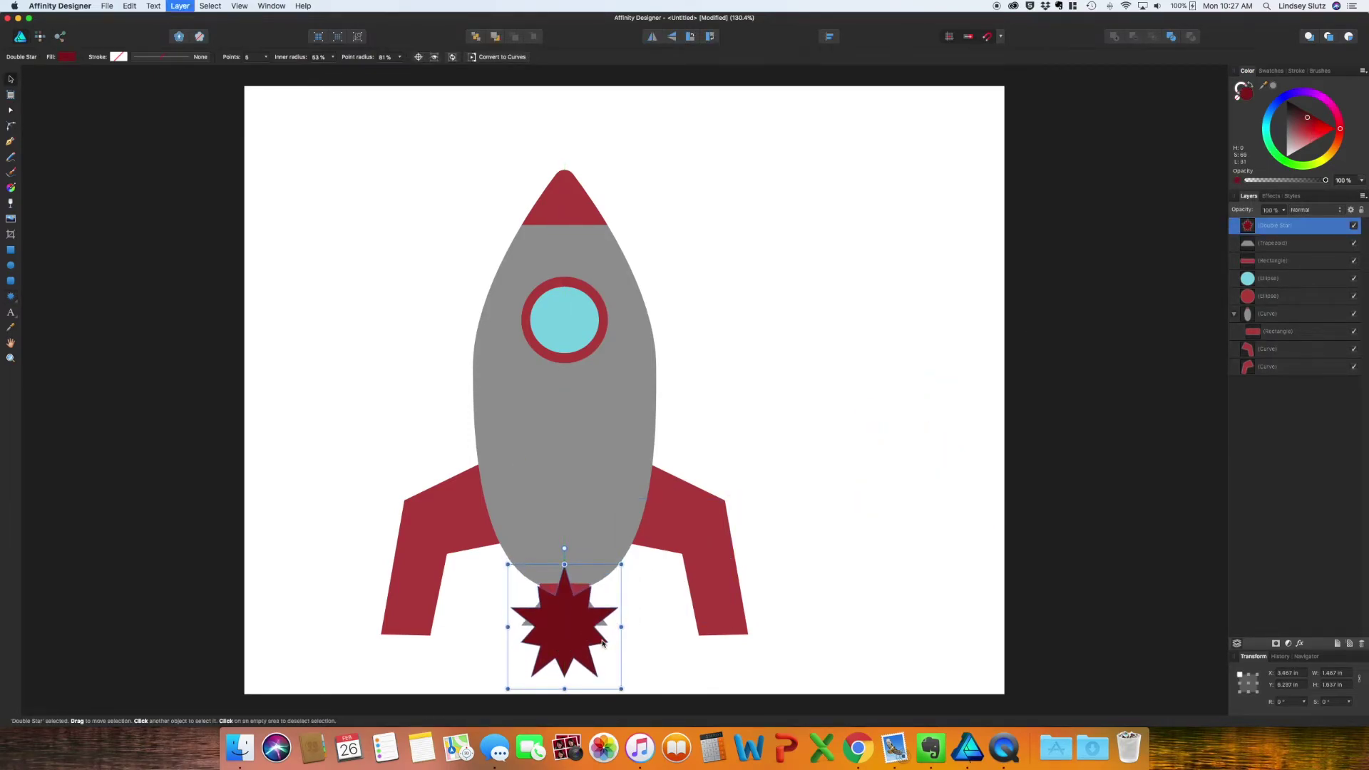
left_click(605, 657)
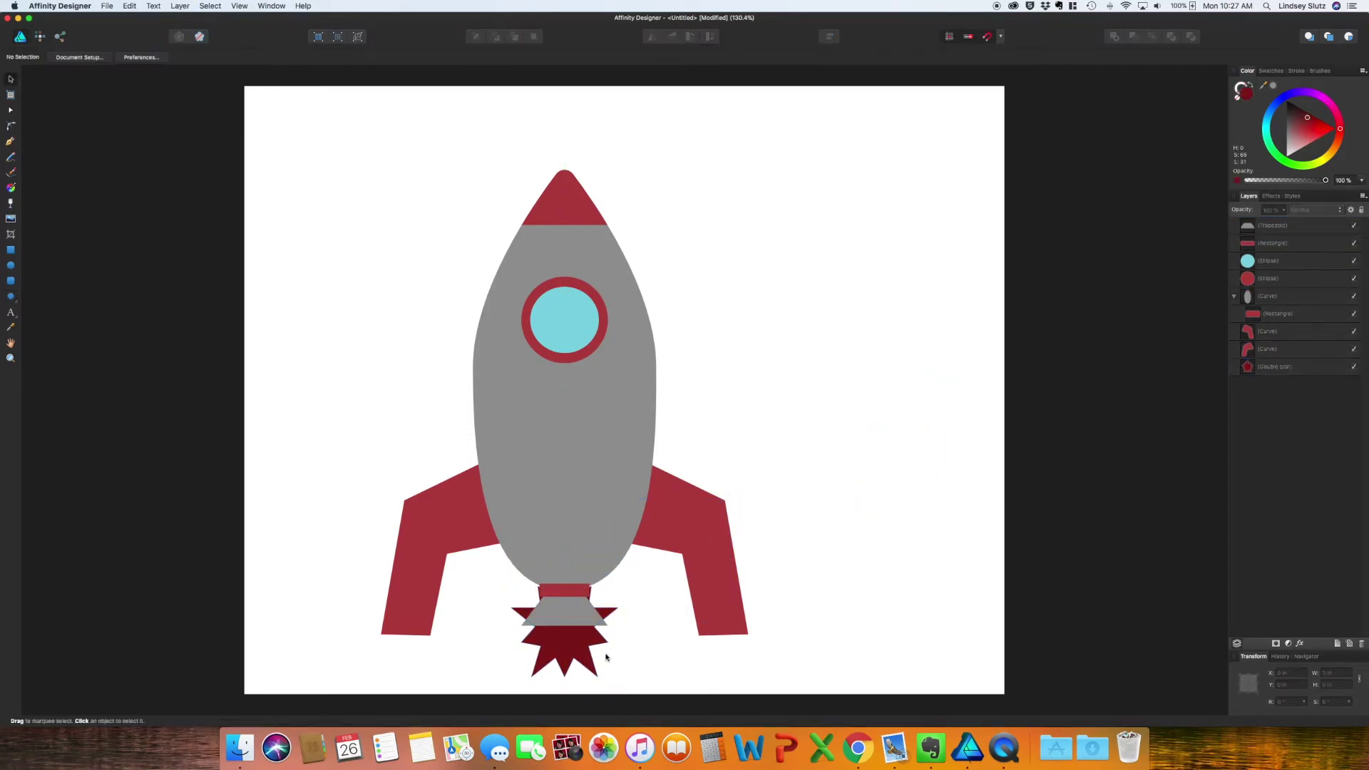
- Divide the grey nozzle and the dark red star into separate pieces where they overlap
left_click(582, 622)
left_click(578, 647, "shift")
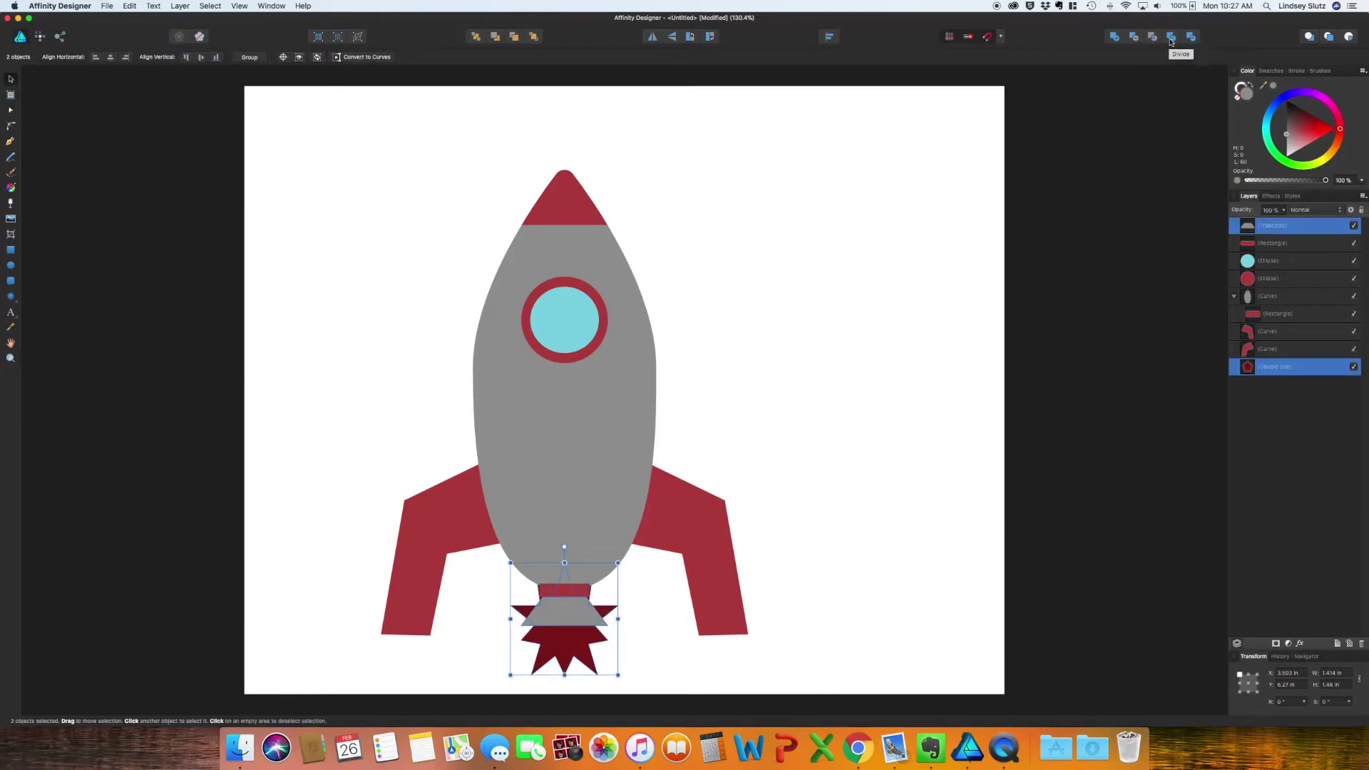
left_click(1191, 36)
left_click(884, 563)
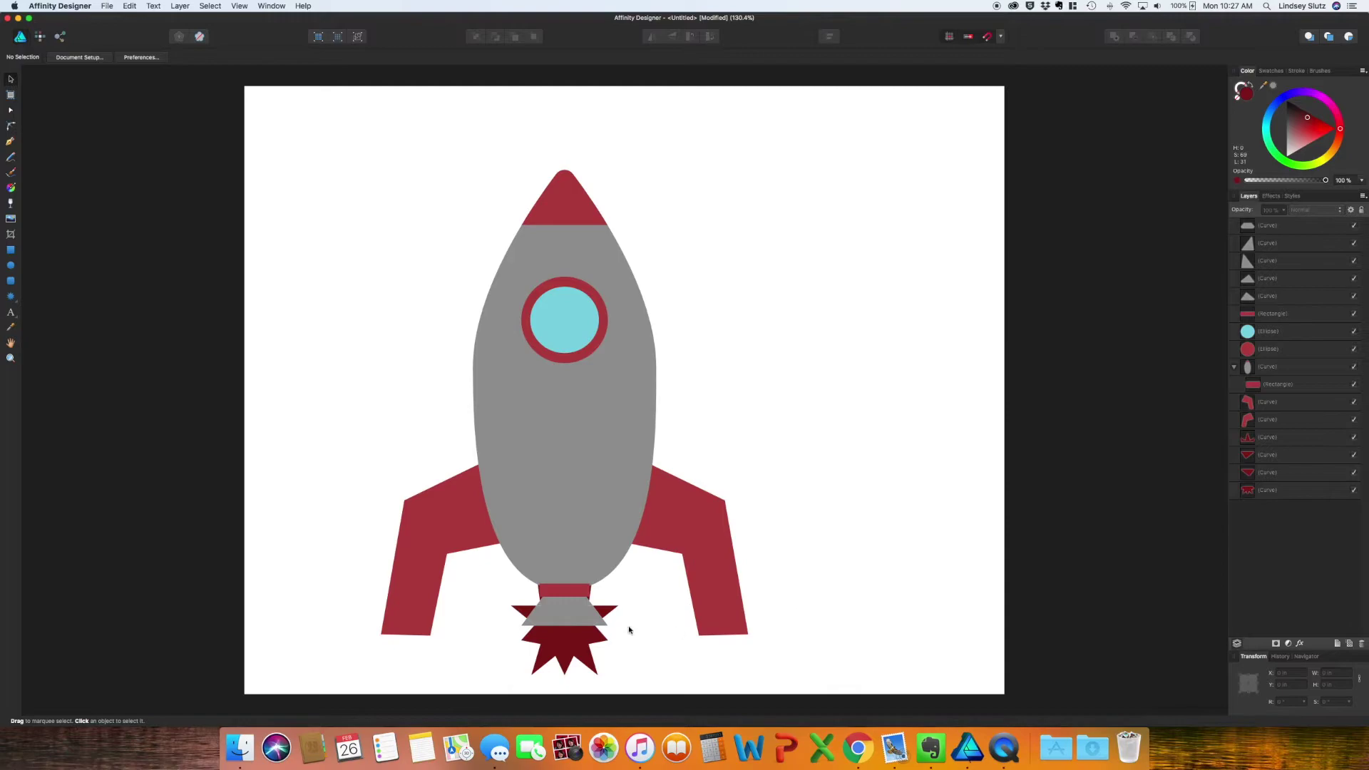
- Delete the dark red star pieces beside the nozzle and around the collar, keeping only the flame below the nozzle
left_click(607, 613)
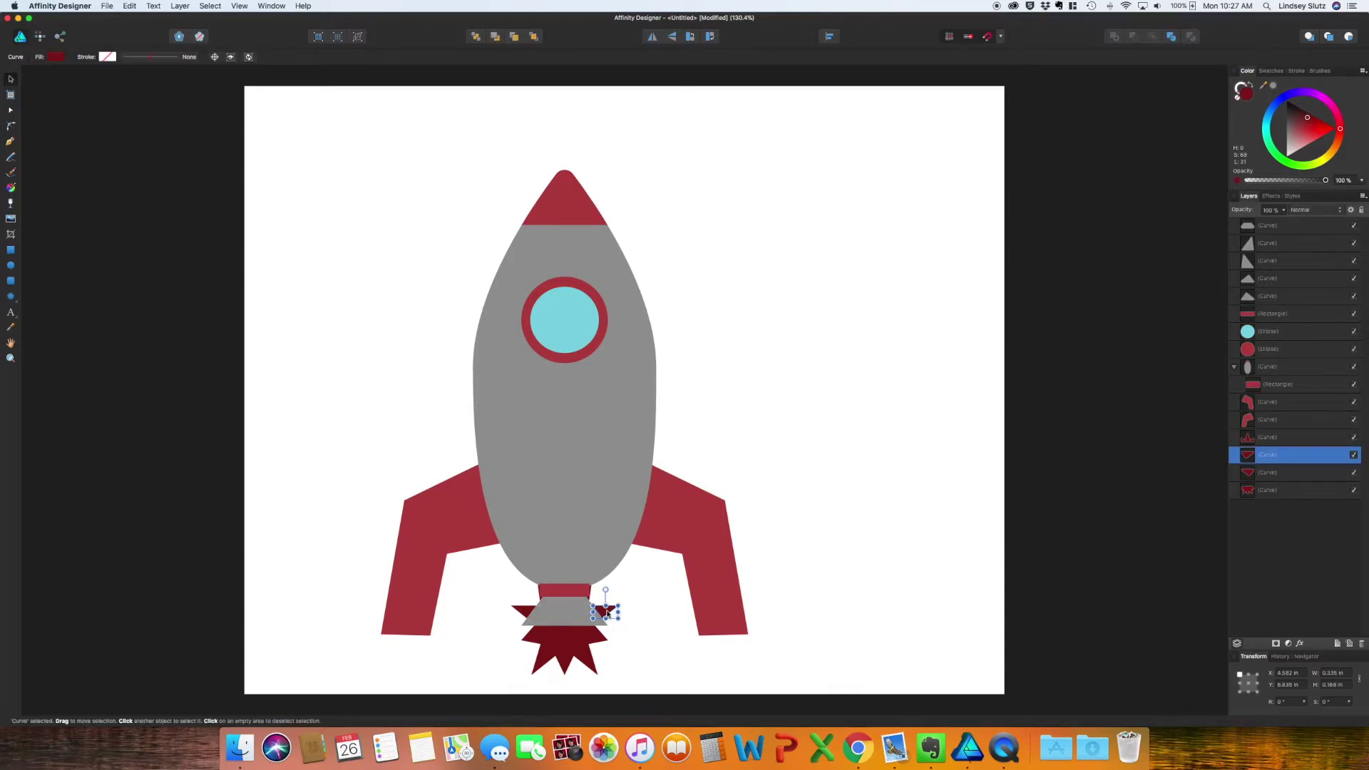
key("Delete")
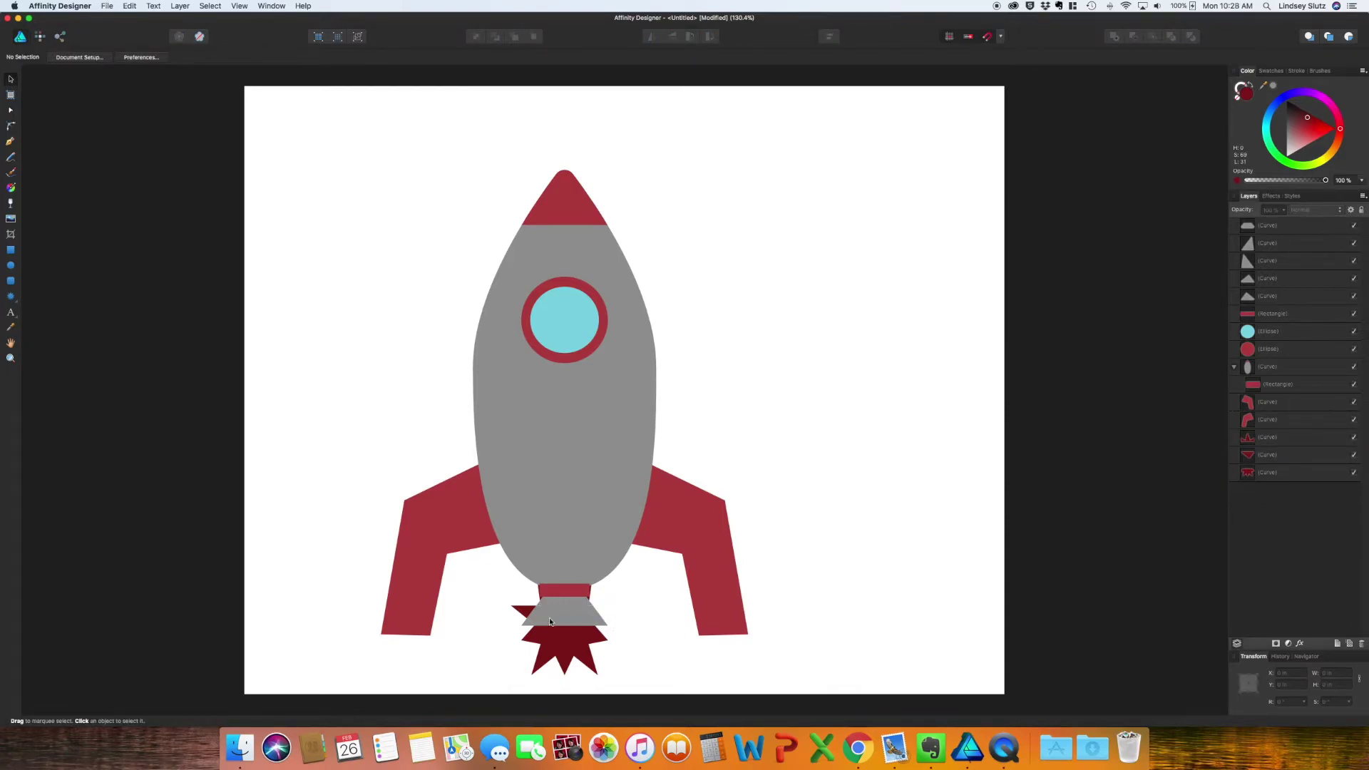
left_click(589, 602)
left_click(628, 604)
key("super+plus")
key("super+plus")
key("super+plus")
scroll(767, 495, "down", 5)
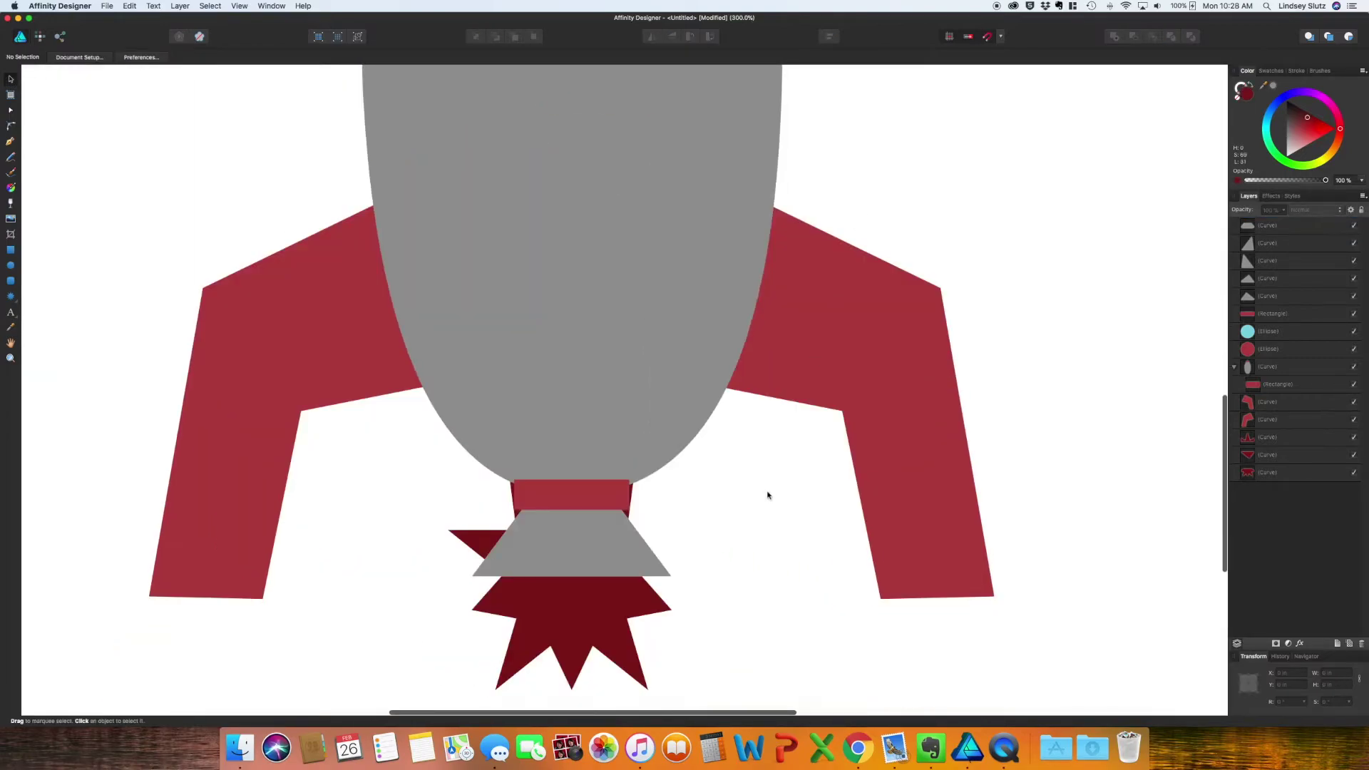
left_click(628, 514)
left_click(630, 505)
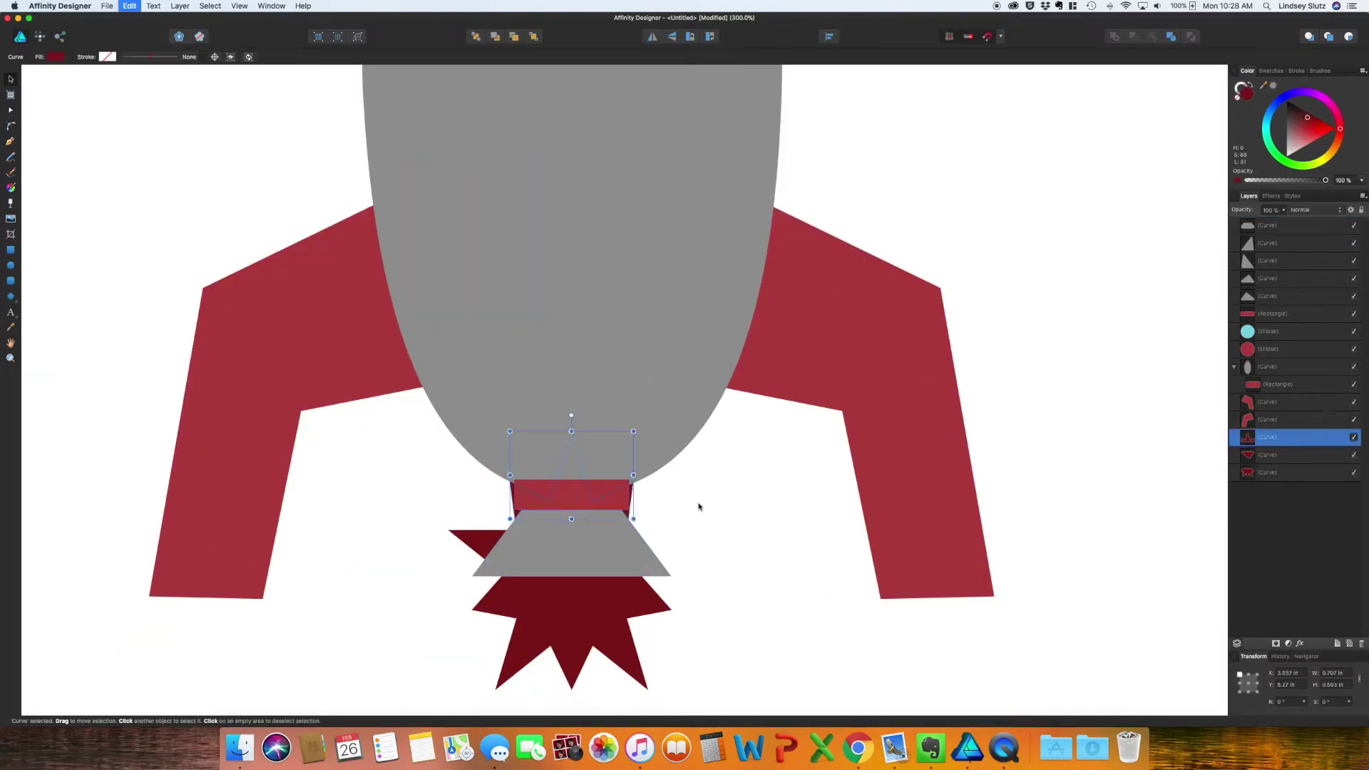
left_click(474, 538, "shift")
key("Delete")
- Merge the five grey nozzle pieces into a single shape with the Add operation
left_click(499, 569)
left_click(532, 545, "shift")
left_click(532, 544, "shift")
left_click(646, 570, "shift")
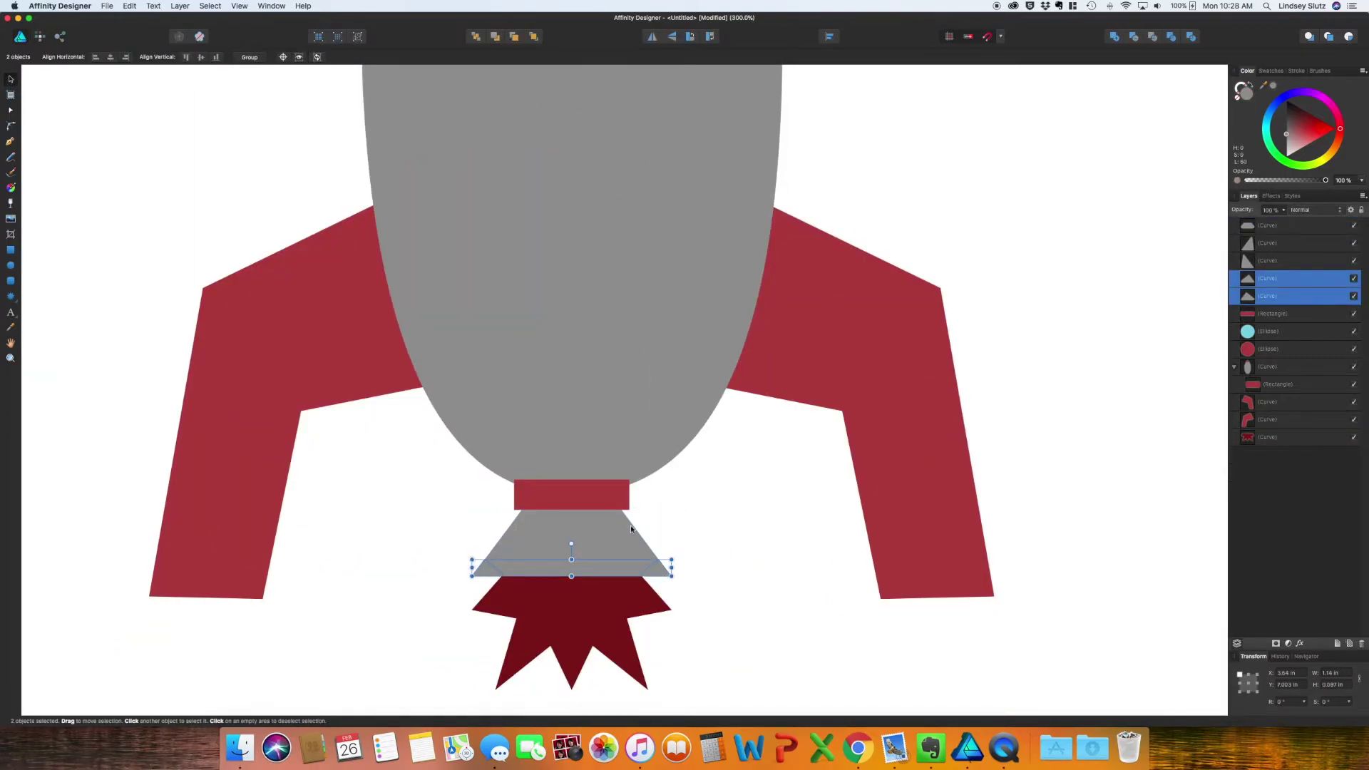
left_click(511, 525, "shift")
left_click(539, 529, "shift")
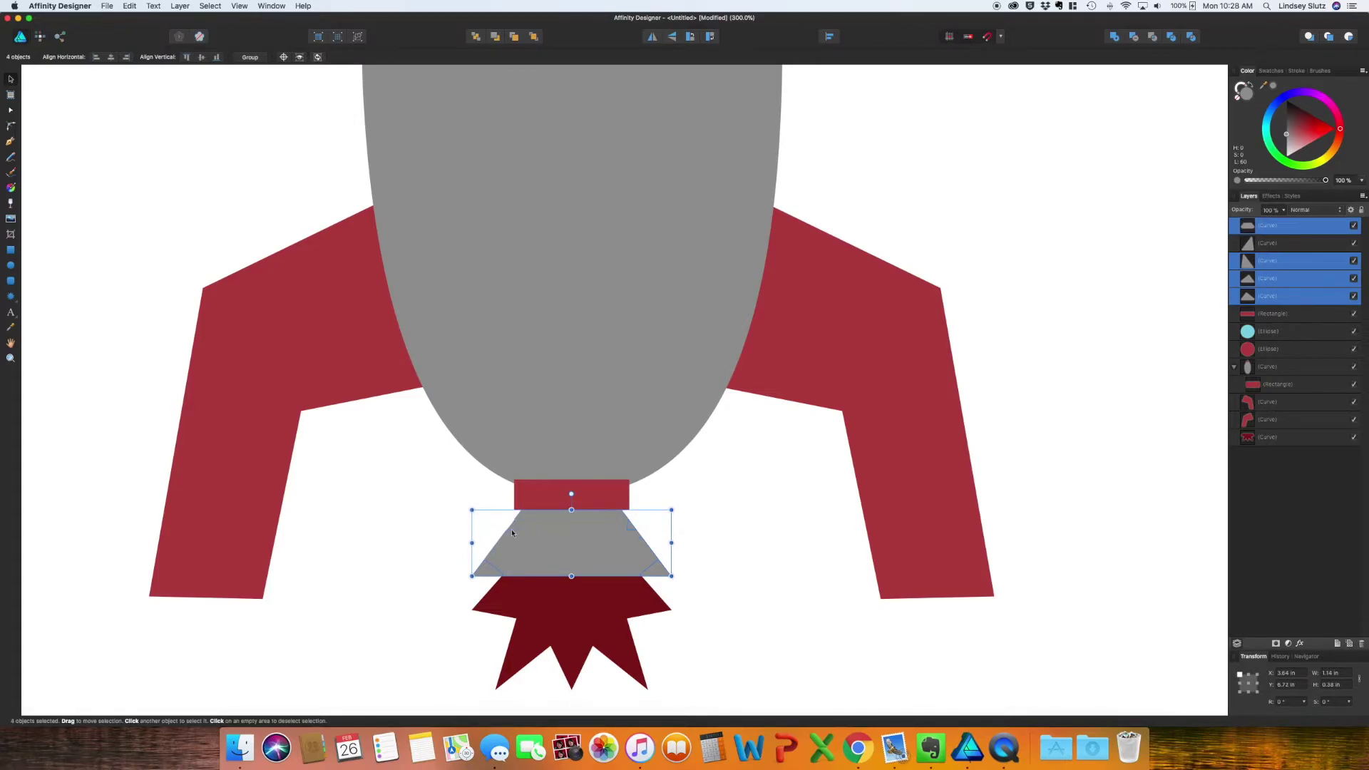
left_click(512, 528, "shift")
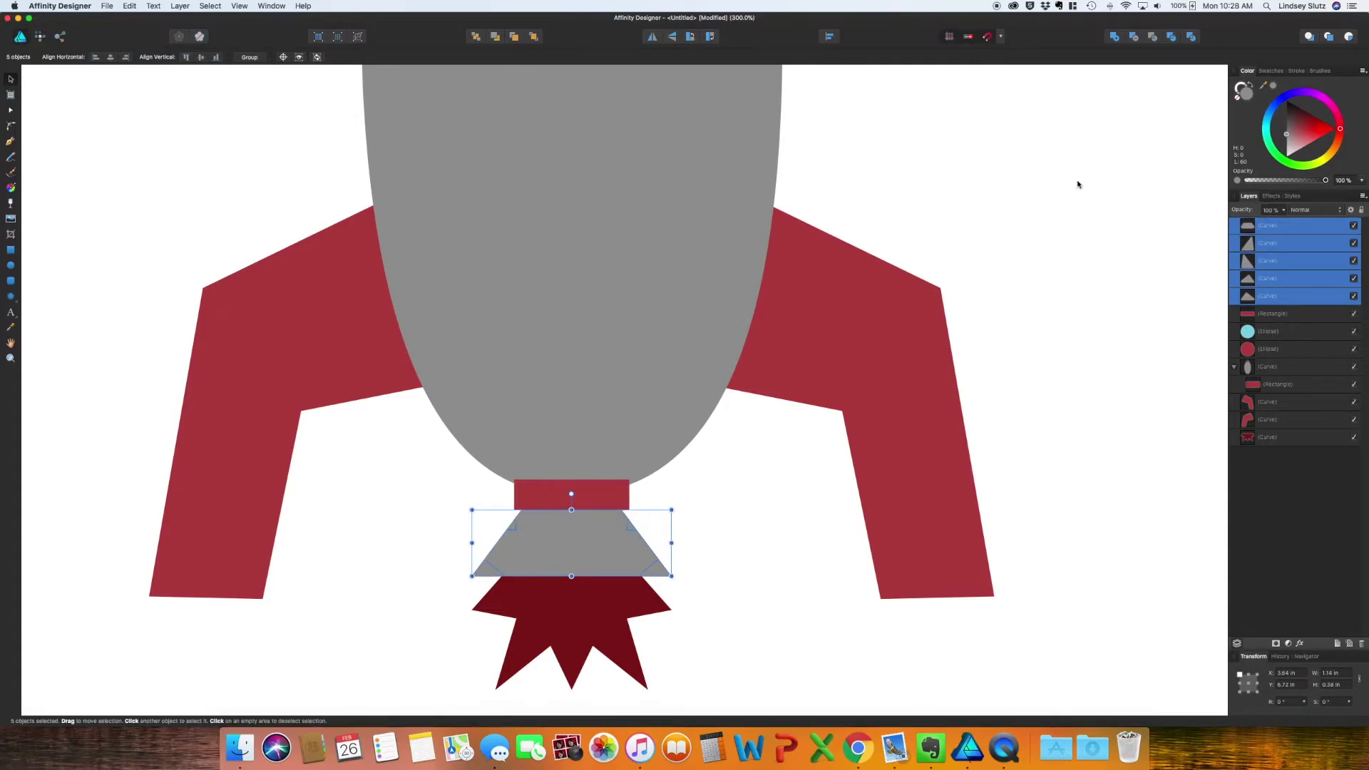
left_click(1114, 37)
left_click(818, 495)
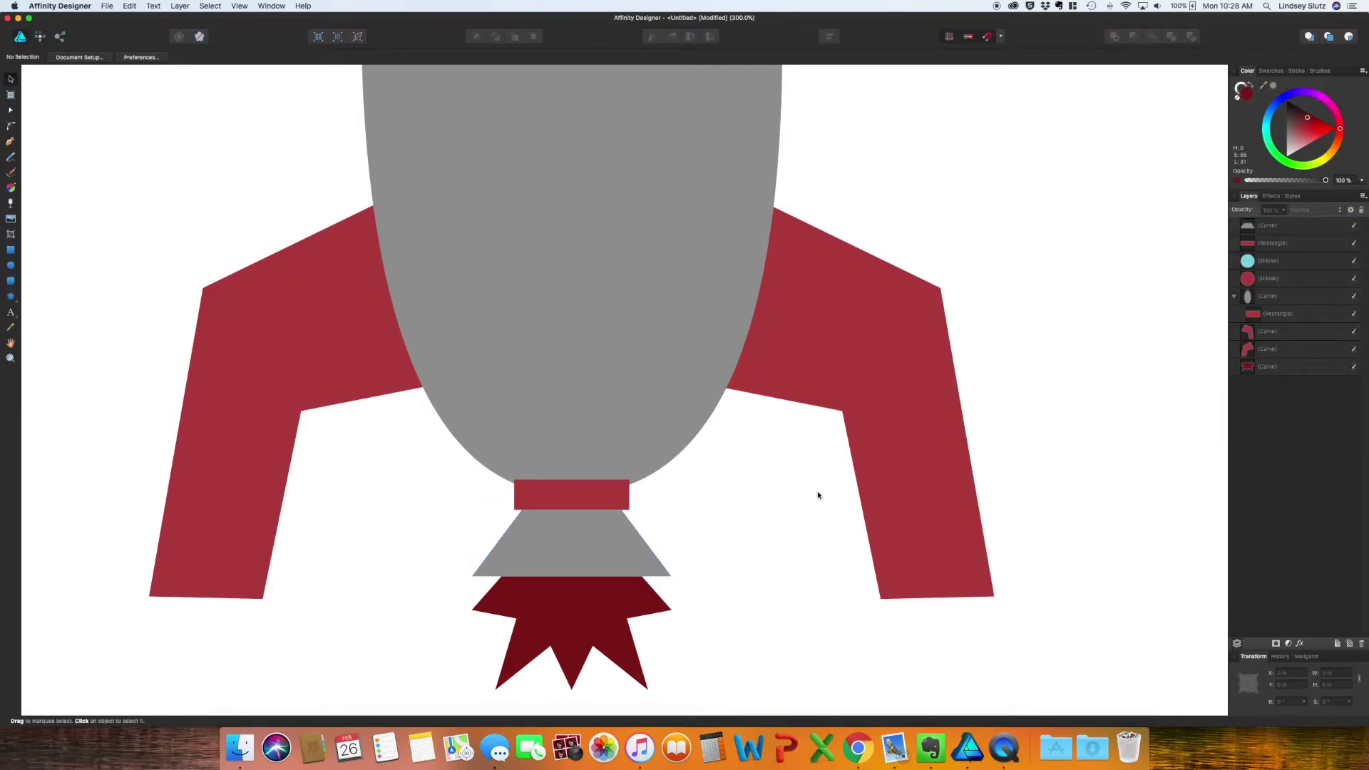
- Duplicate the dark red flame, shrink the copy to about 0.72 in by 0.41 in, fill it orange, and centre it under the nozzle
left_click(596, 616)
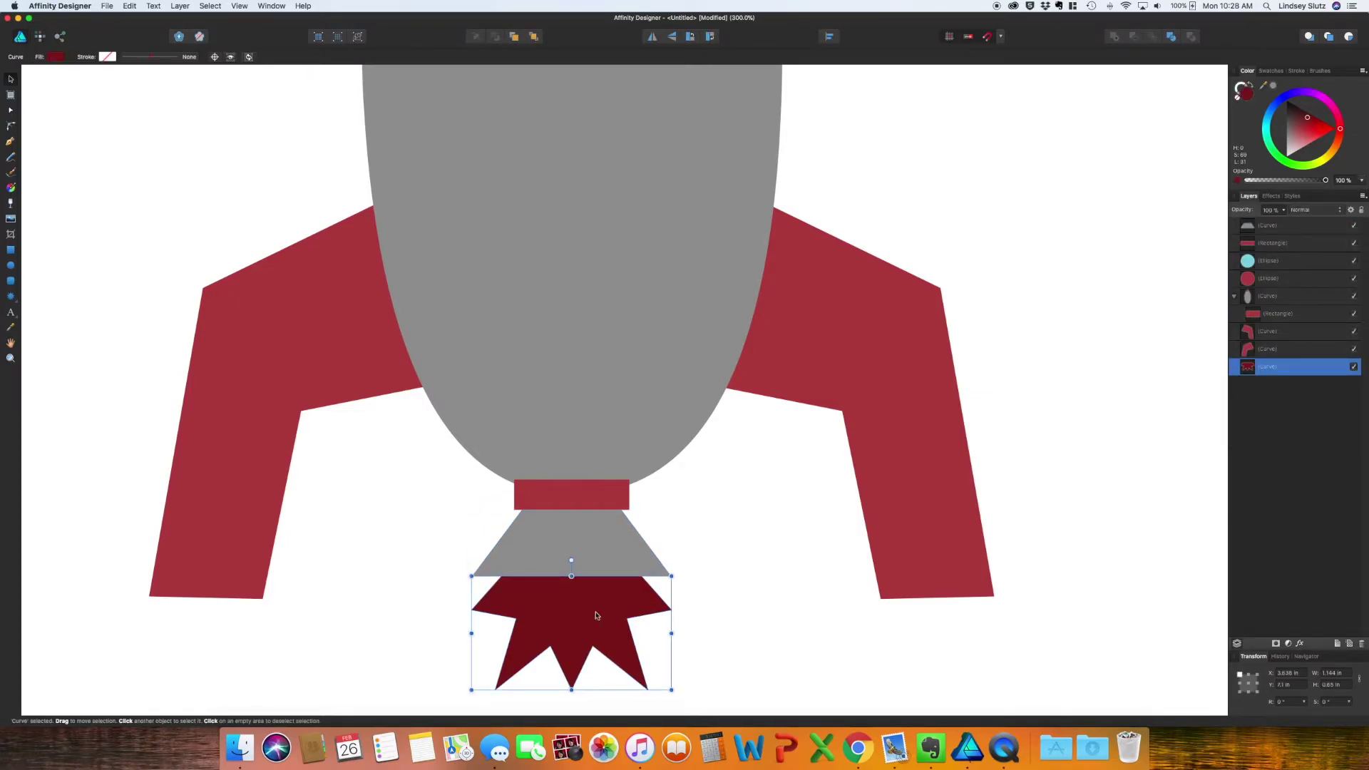
key("super+j")
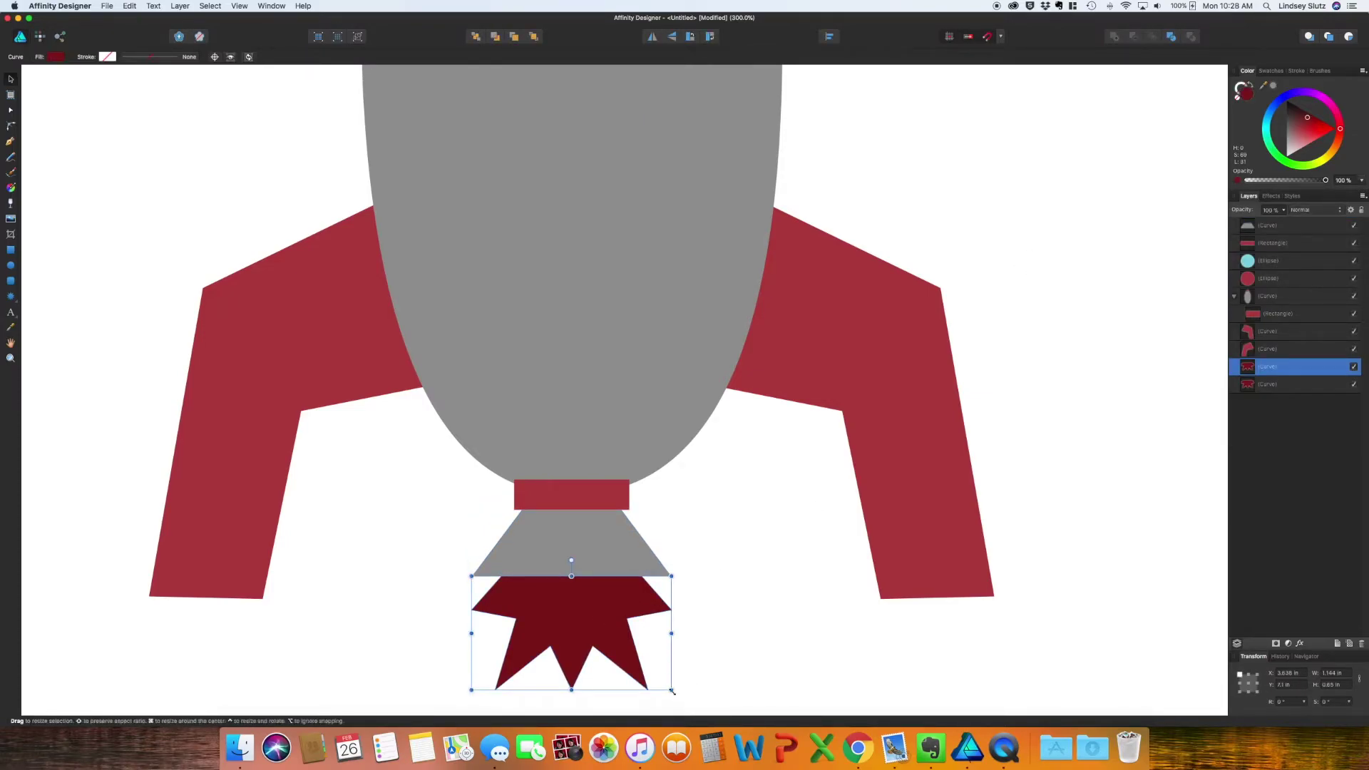
left_click_drag(671, 689, 617, 647)
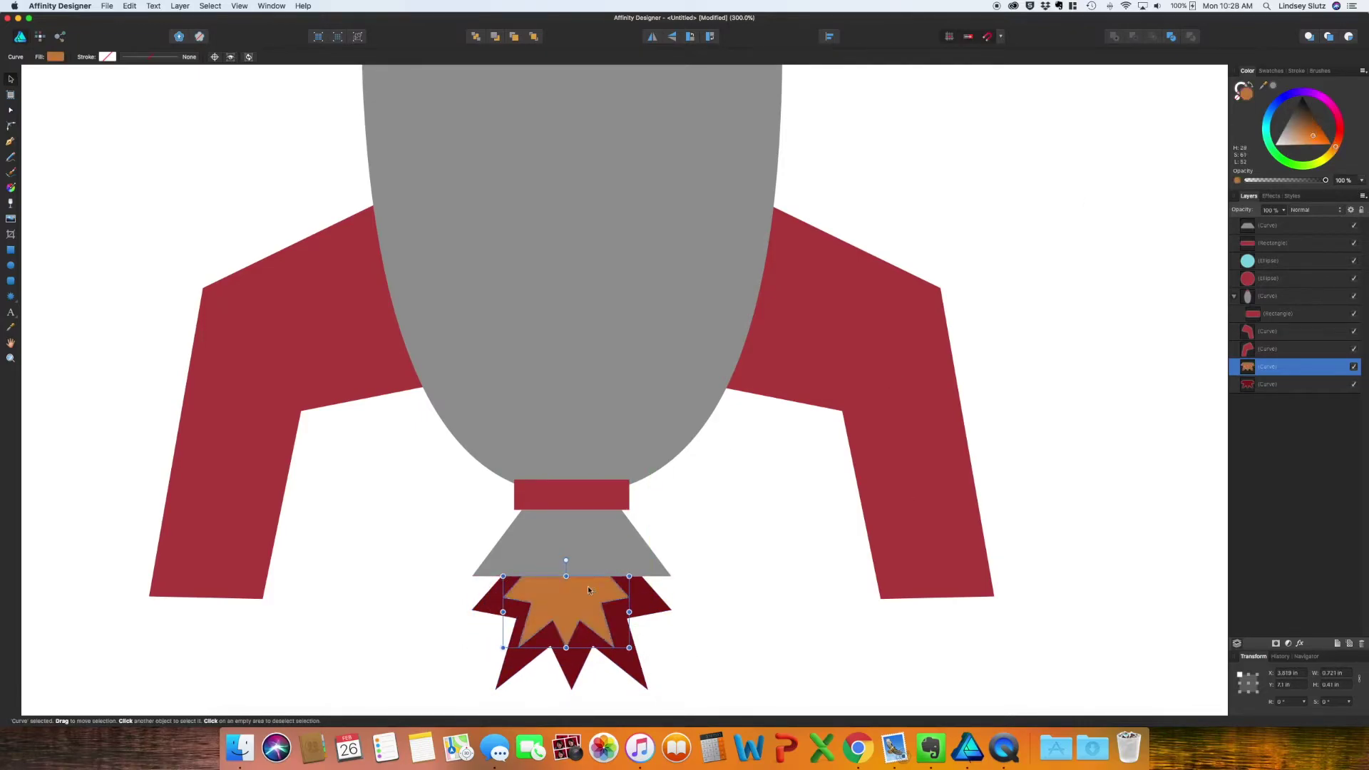
left_click_drag(588, 584, 600, 587)
left_click(722, 625)
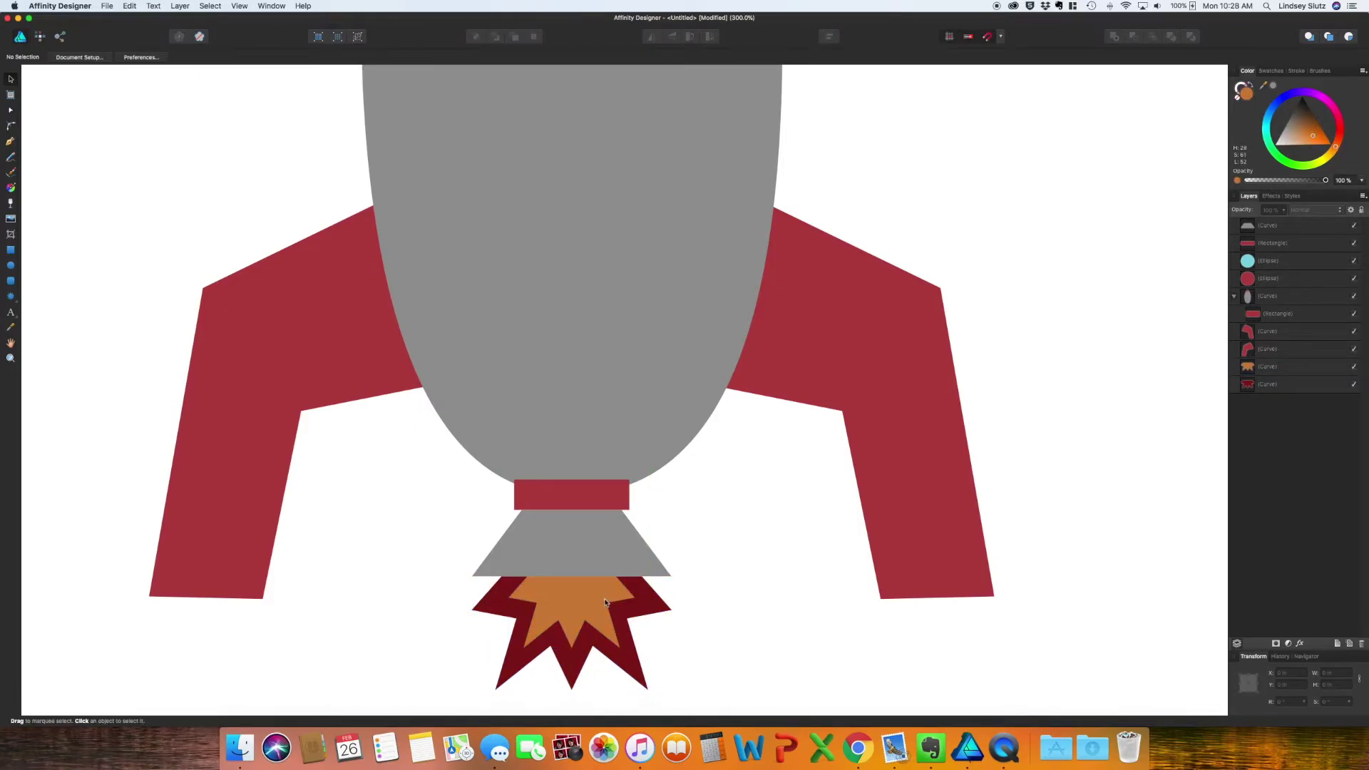
- Duplicate the orange flame, shrink the copy to about 0.44 in by 0.25 in, fill it yellow, and centre it under the nozzle
left_click(600, 599)
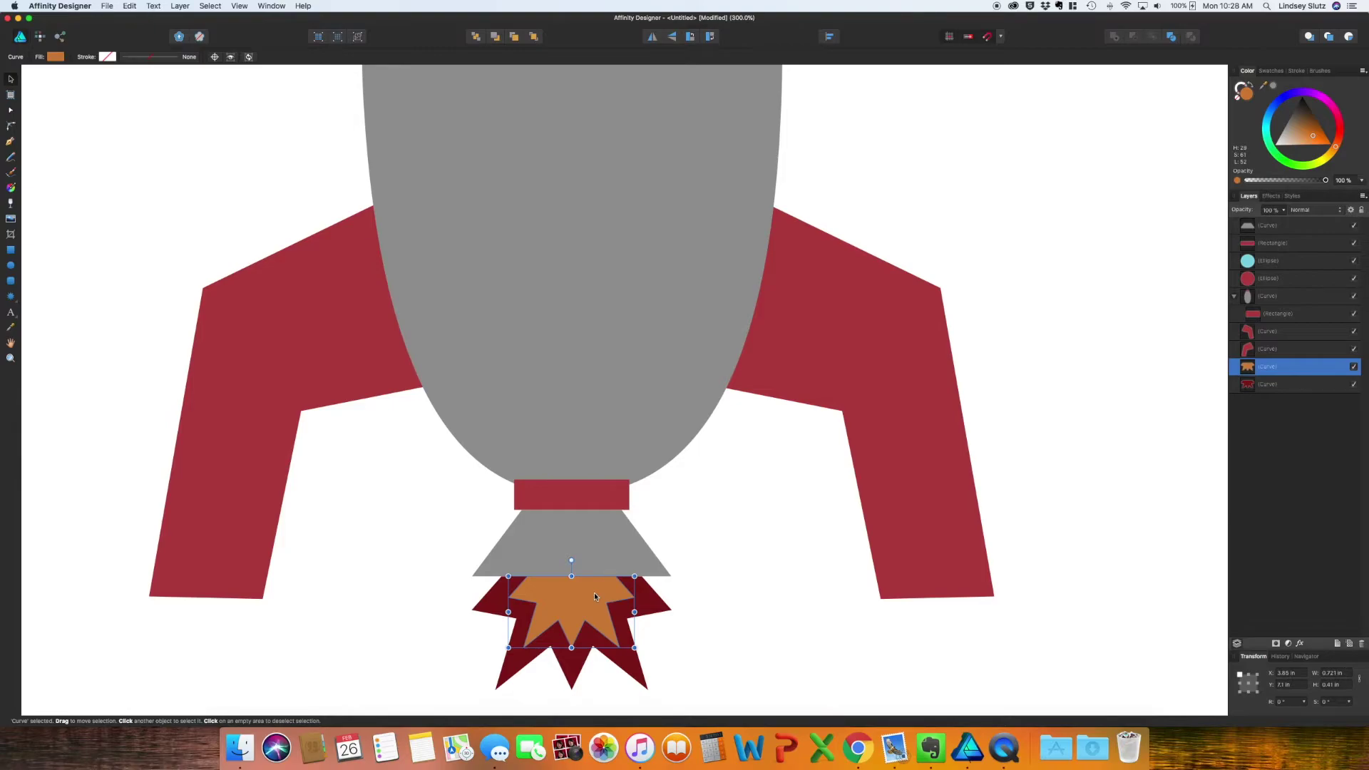
key("super+j")
left_click_drag(634, 647, 585, 621)
left_click_drag(554, 587, 571, 588)
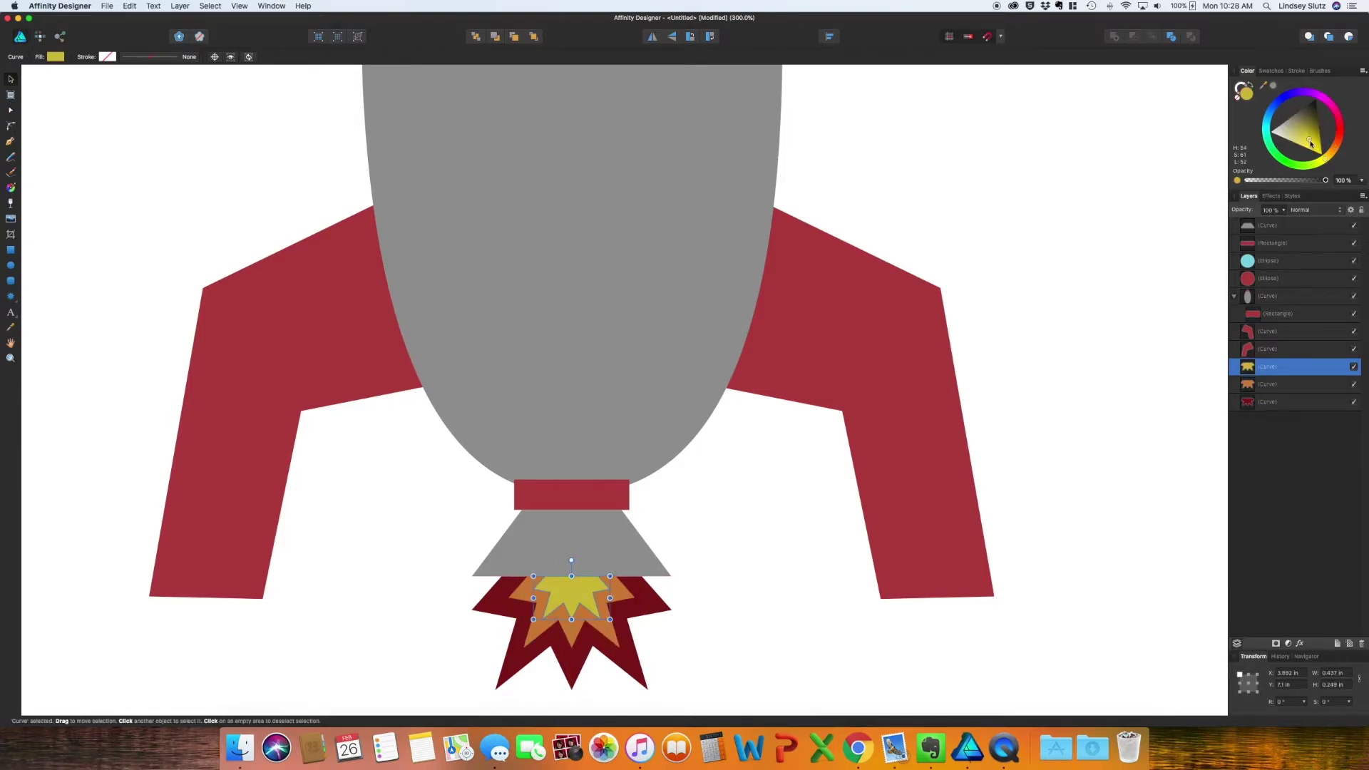
key("super+d")
key("super+1")
- Draw an open three-point Pen line along the middle of the left fin, from its foot via the bend into the body
key("p")
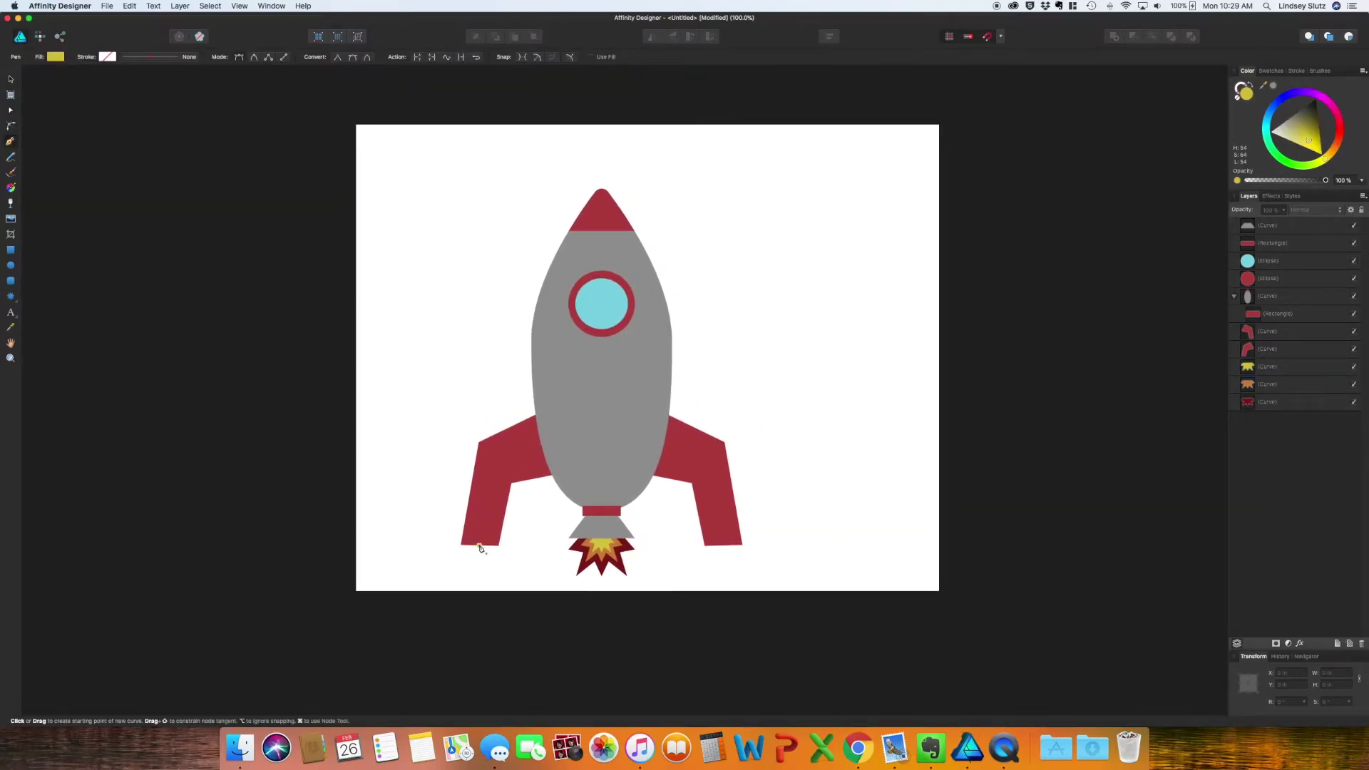
left_click(479, 547)
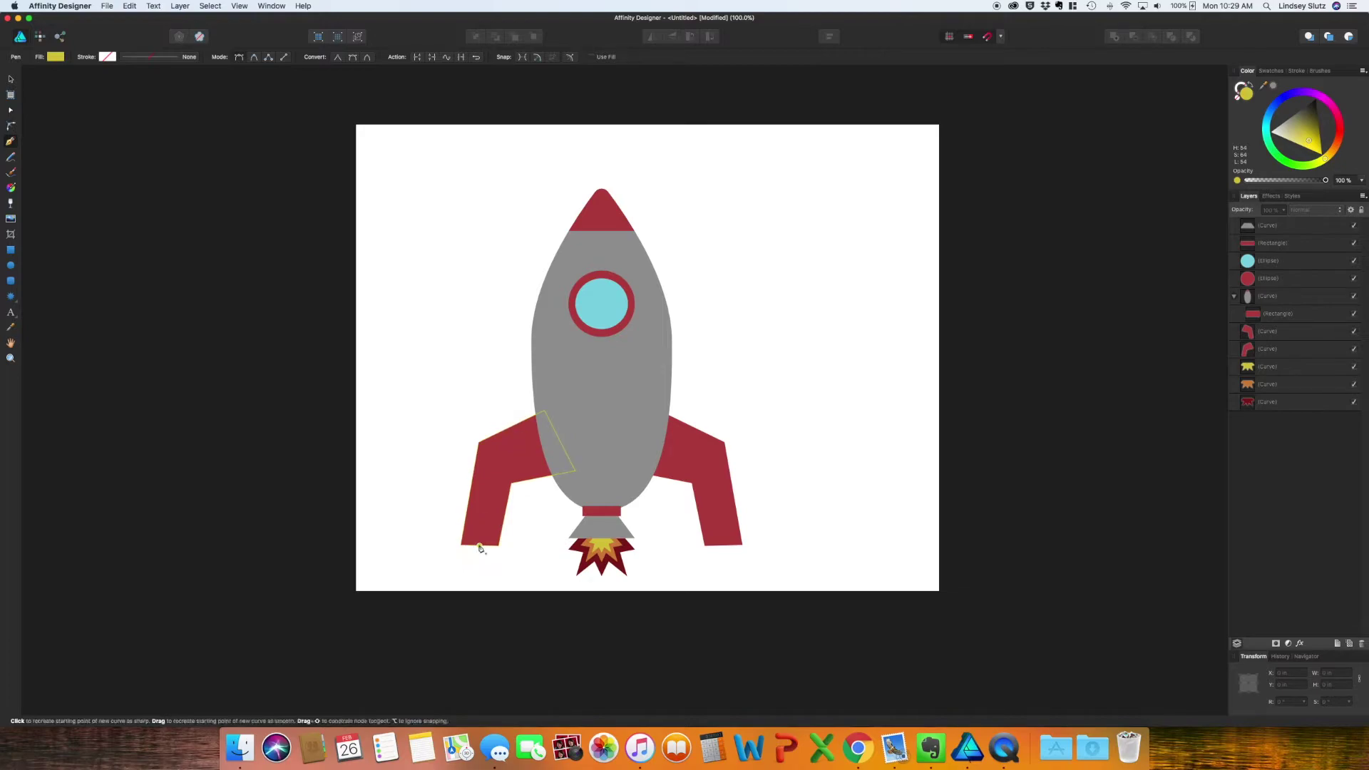
left_click(494, 466)
left_click(553, 438)
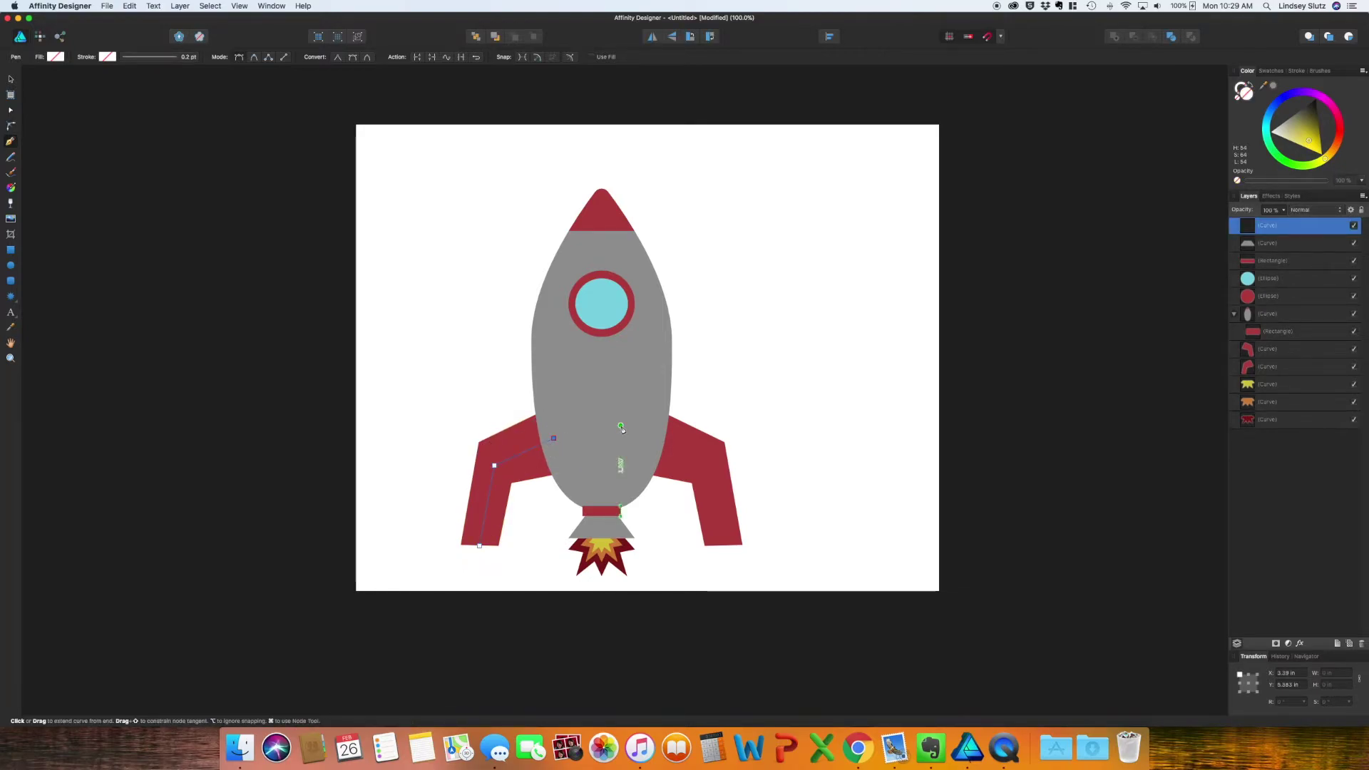
key("v")
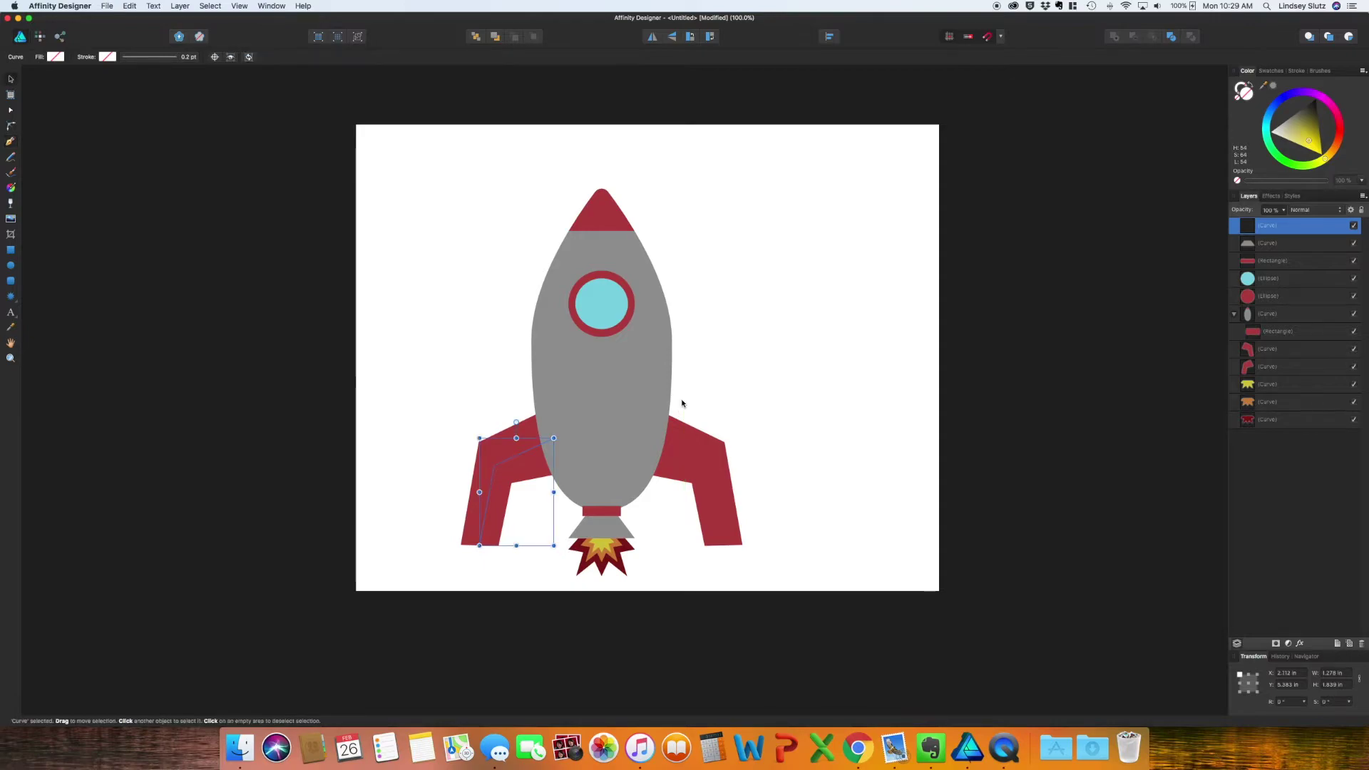
- Give the left fin's centre line a blue stroke 22 pt wide
left_click(1286, 96)
left_click(1296, 71)
left_click_drag(1266, 101, 1299, 101)
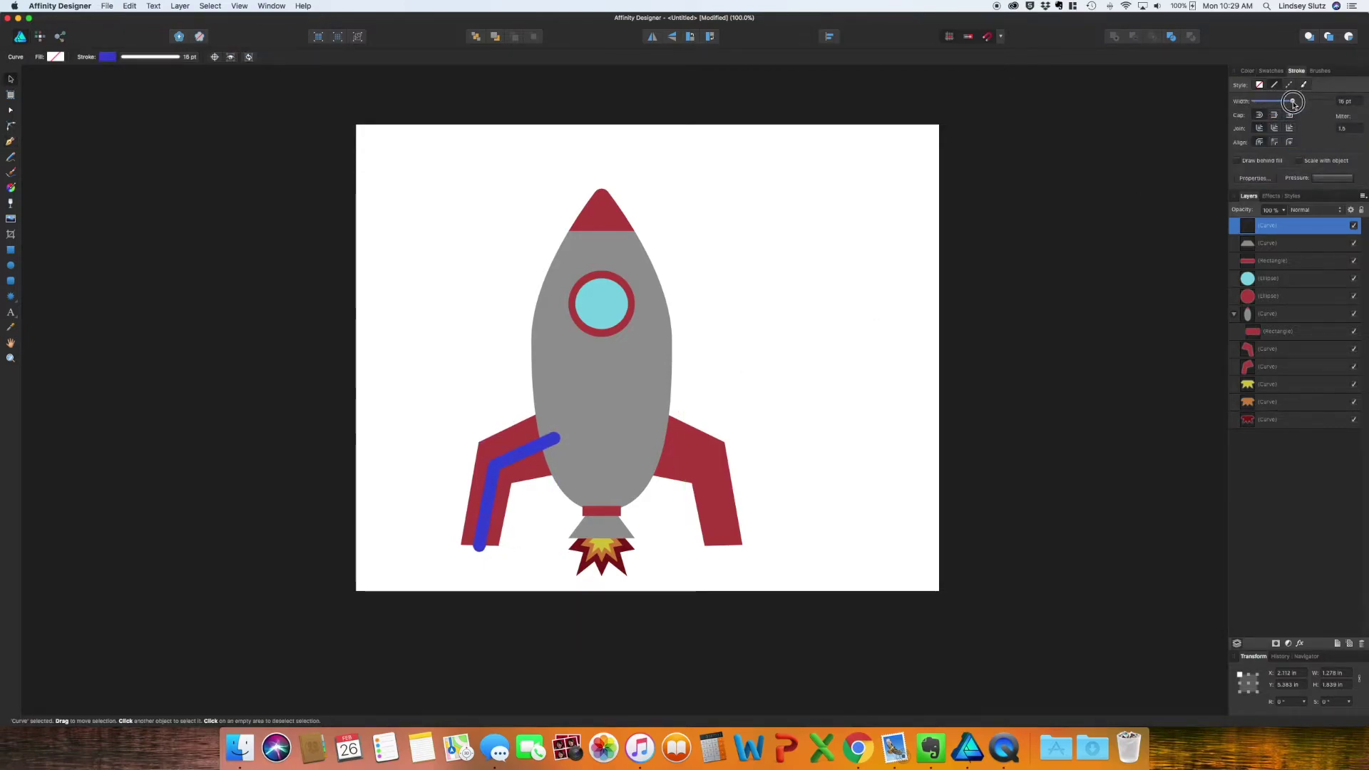
left_click_drag(555, 438, 558, 435)
- Clip the blue stripe inside the left fin and its mirrored copy inside the right fin
left_click_drag(1269, 226, 1277, 367)
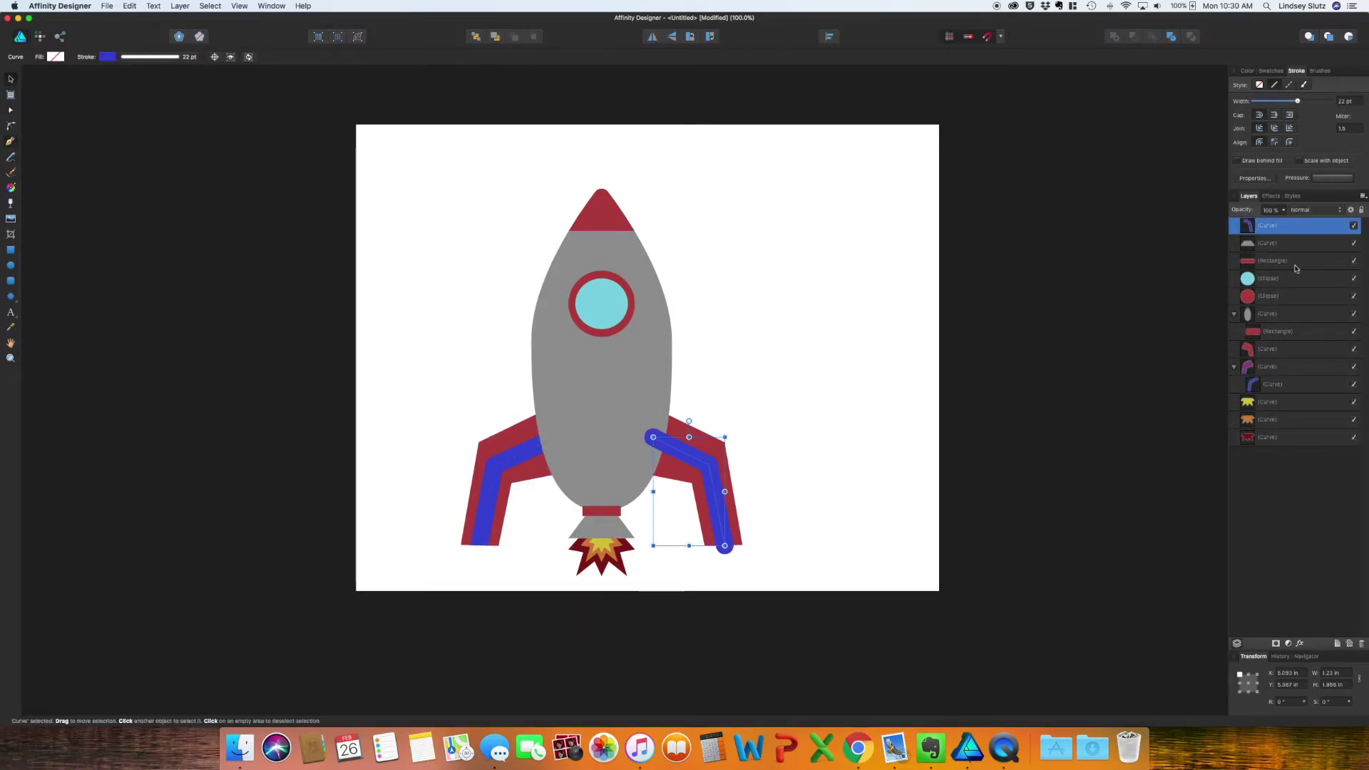
left_click_drag(1268, 225, 1277, 349)
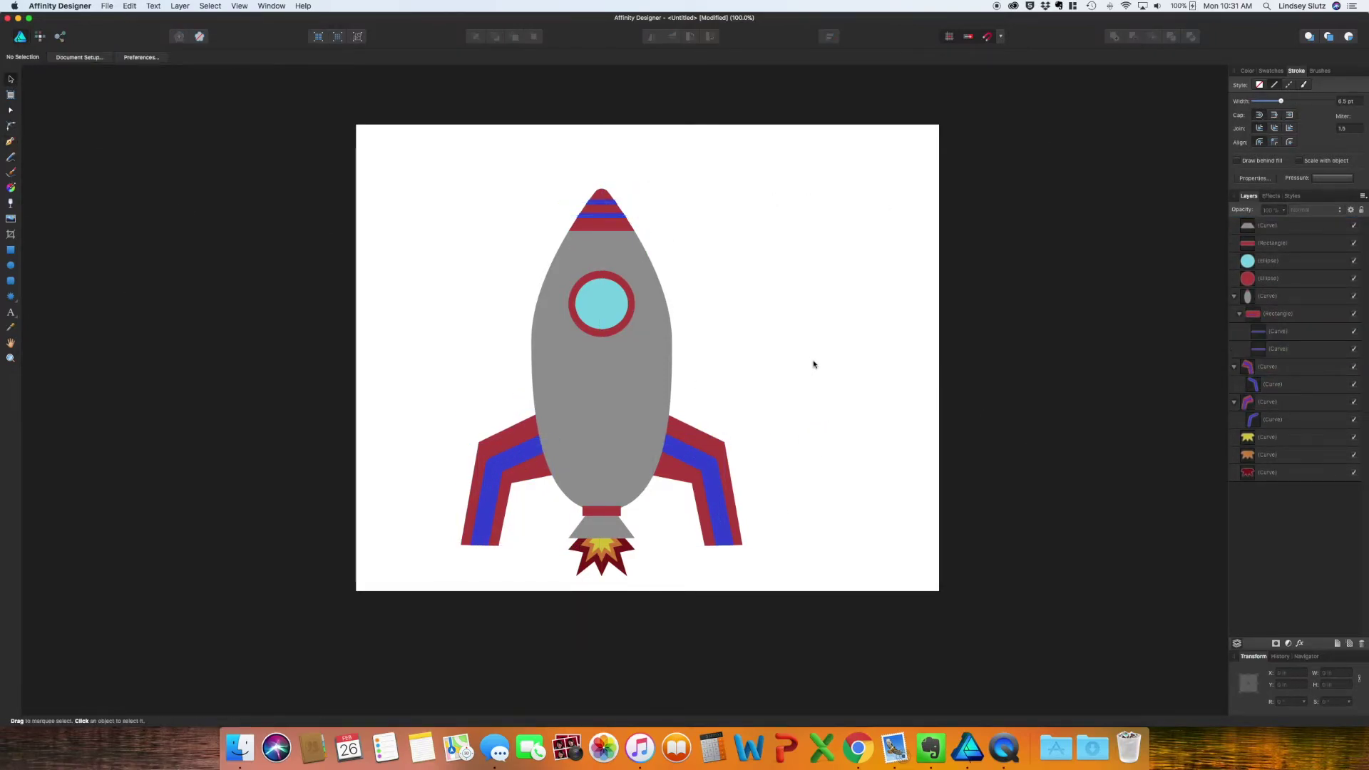
- Group all the rocket parts into one object and expand the group's strokes into shapes
key("super+a")
key("super+g")
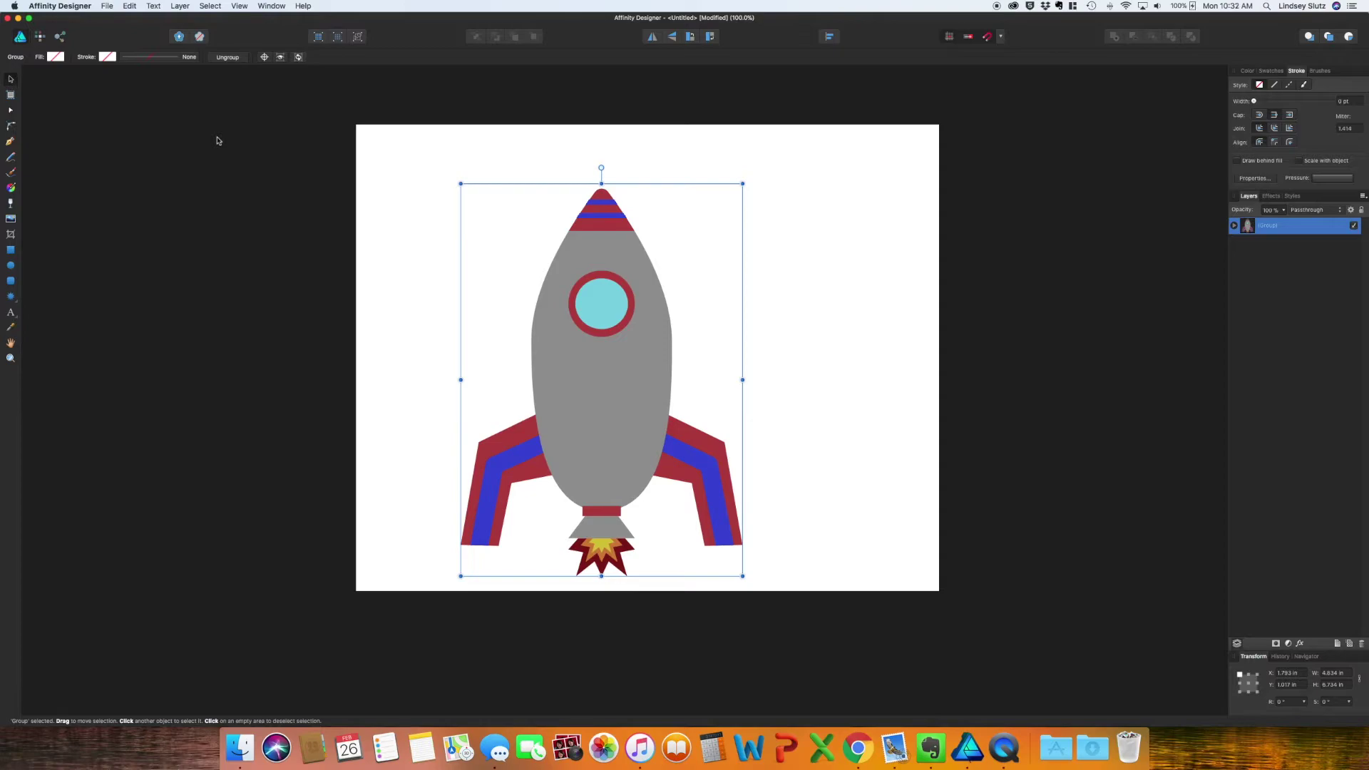
left_click(180, 6)
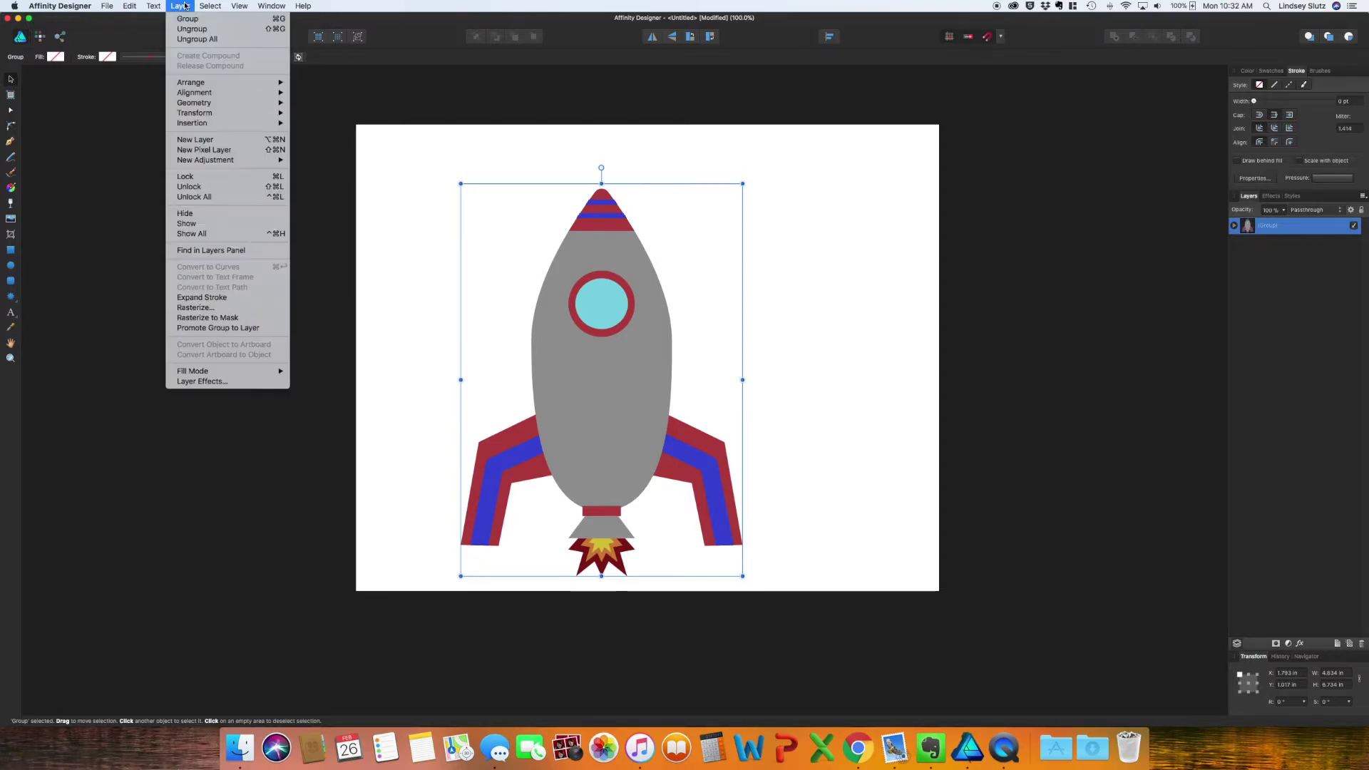
left_click(214, 297)
- Scale the rocket group down, tilt it clockwise so the nose aims up and right, and place it on the left half of the page
left_click_drag(742, 576, 567, 334)
left_click_drag(569, 337, 465, 449)
left_click_drag(527, 314, 559, 322)
left_click(711, 393)
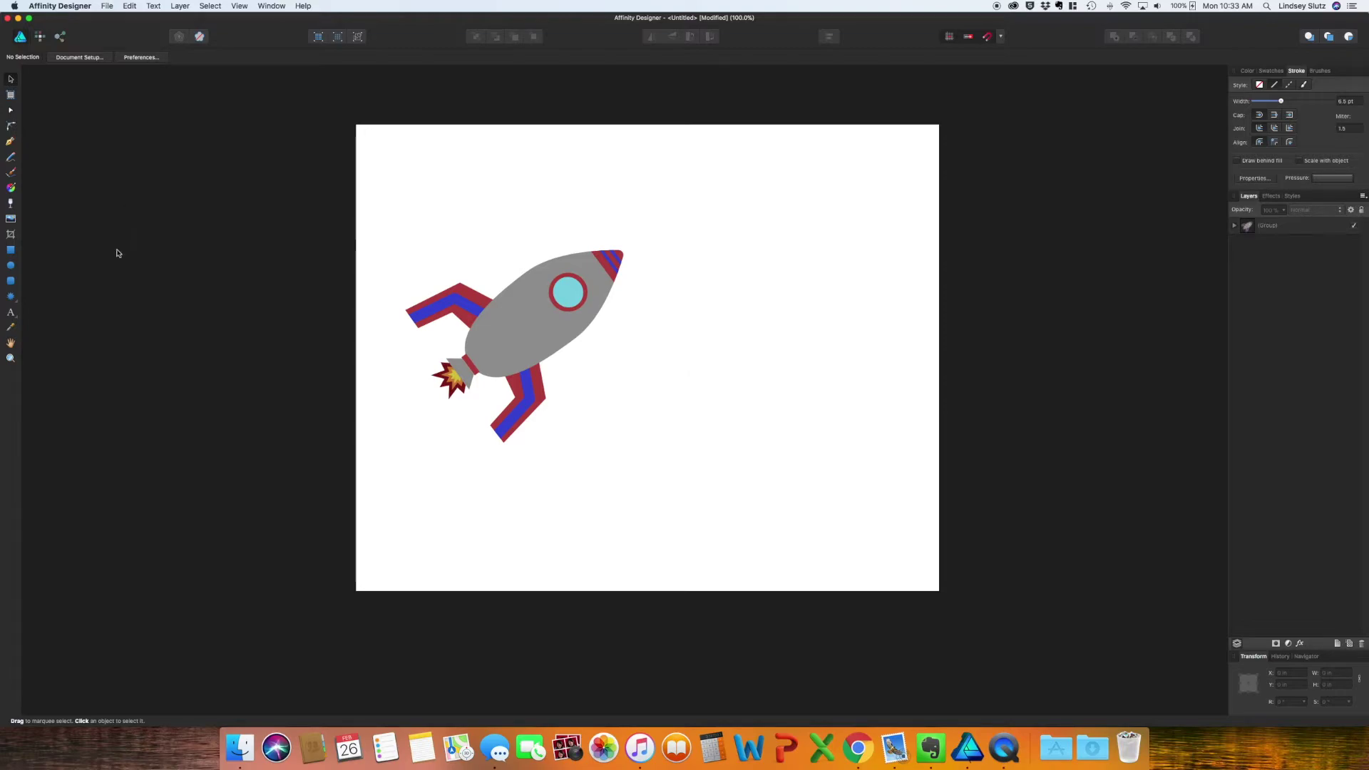
- Draw a flat ellipse about 3.02 by 1.35 in to the right of the rocket and fill it dark green
left_click(11, 266)
left_click_drag(680, 364, 855, 443)
left_click(1246, 70)
left_click(1250, 85)
left_click(1282, 159)
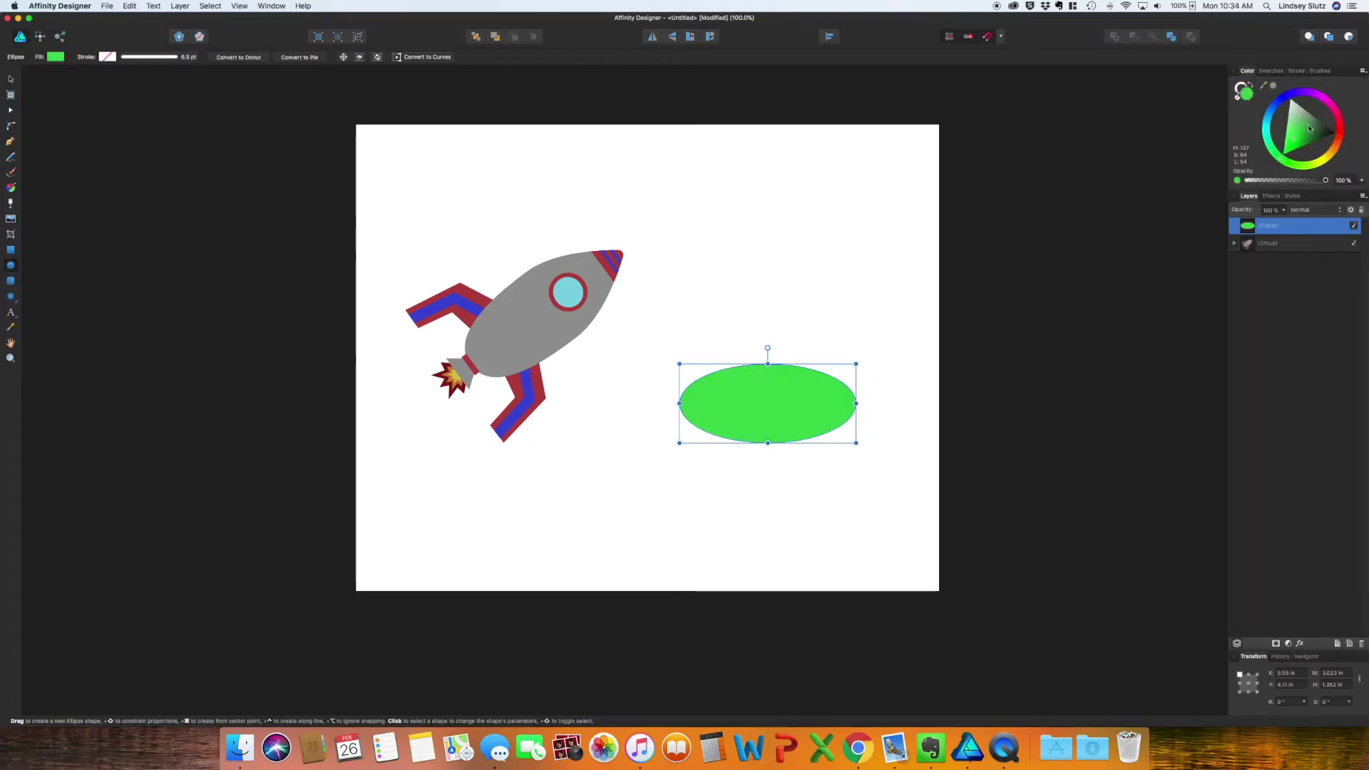
left_click(1314, 134)
left_click(10, 80)
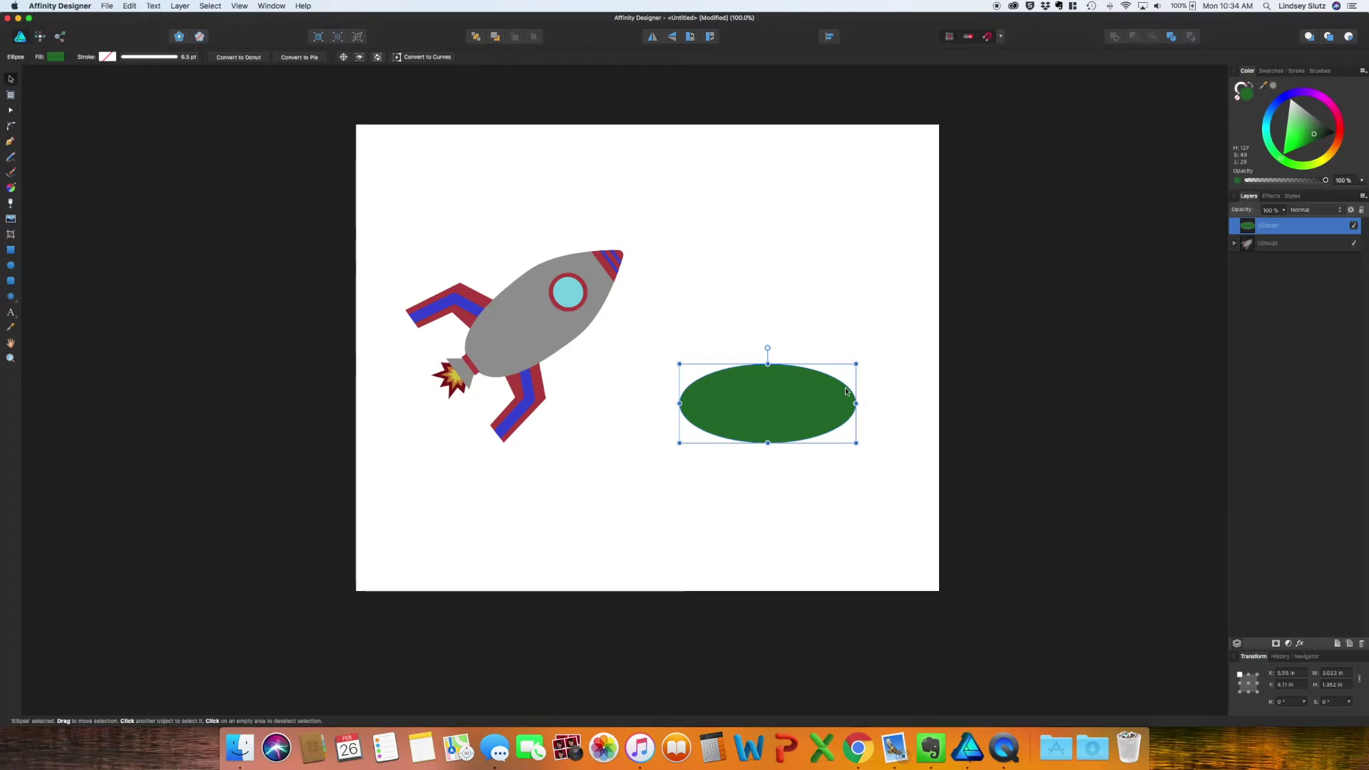
- Draw an ellipse about 2.03 by 1.91 in, fill it with the rocket window's light blue, and centre it over the green ellipse
left_click(11, 266)
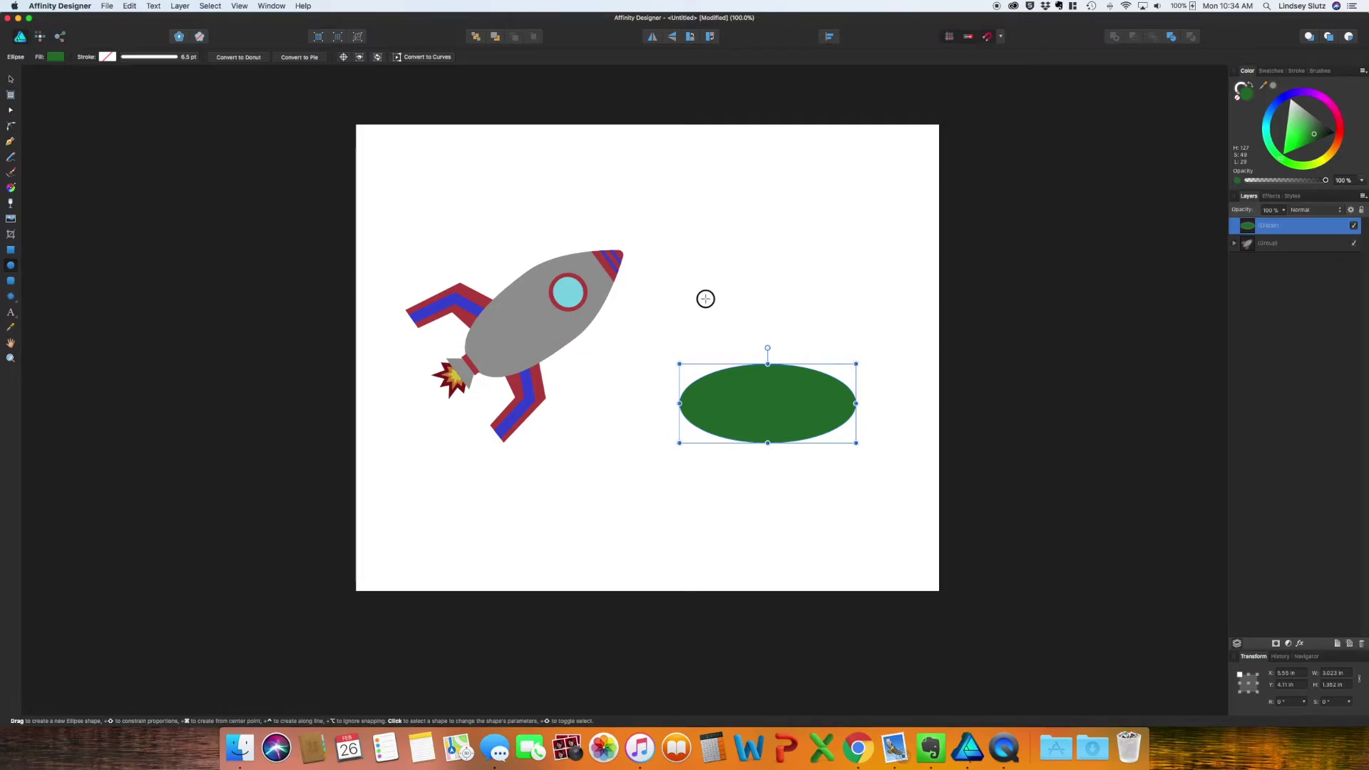
left_click_drag(704, 296, 823, 408)
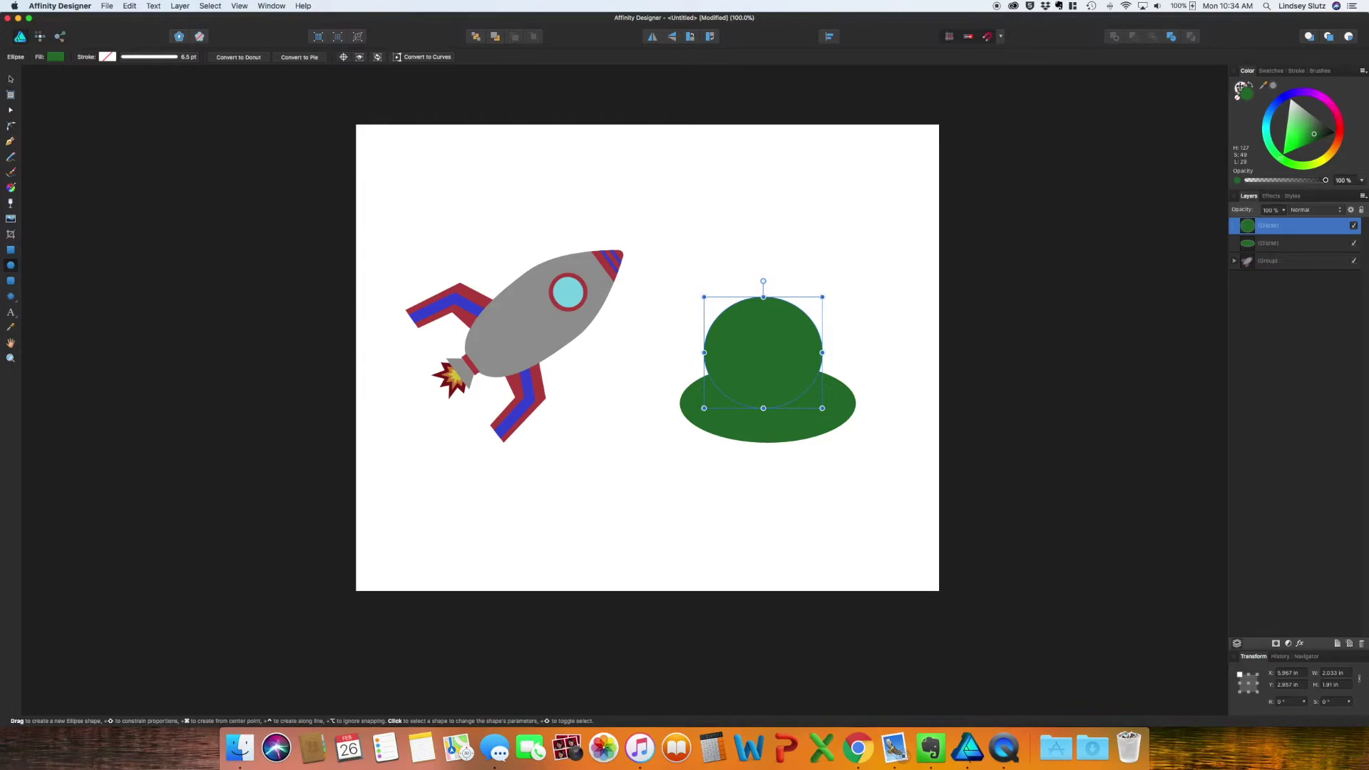
left_click_drag(1269, 85, 562, 287)
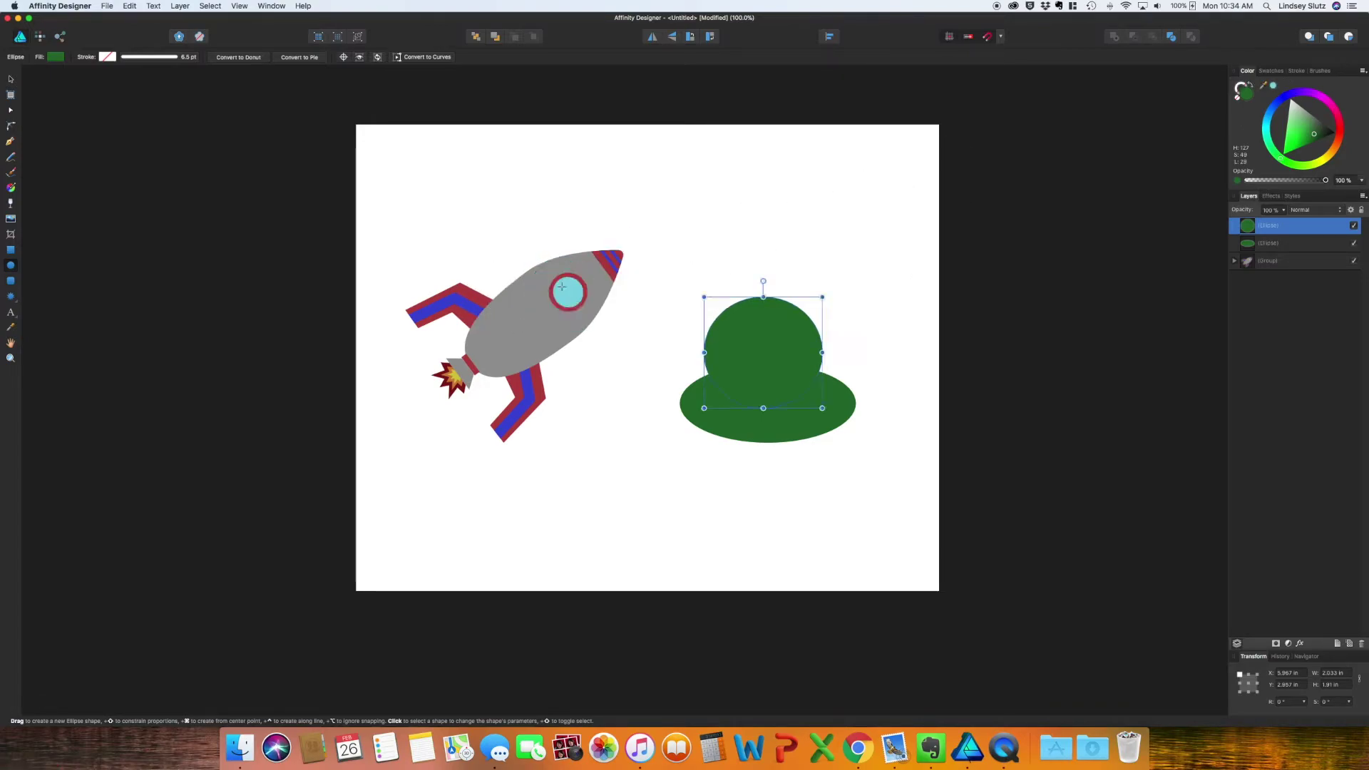
left_click(1274, 86)
left_click_drag(770, 348, 773, 372)
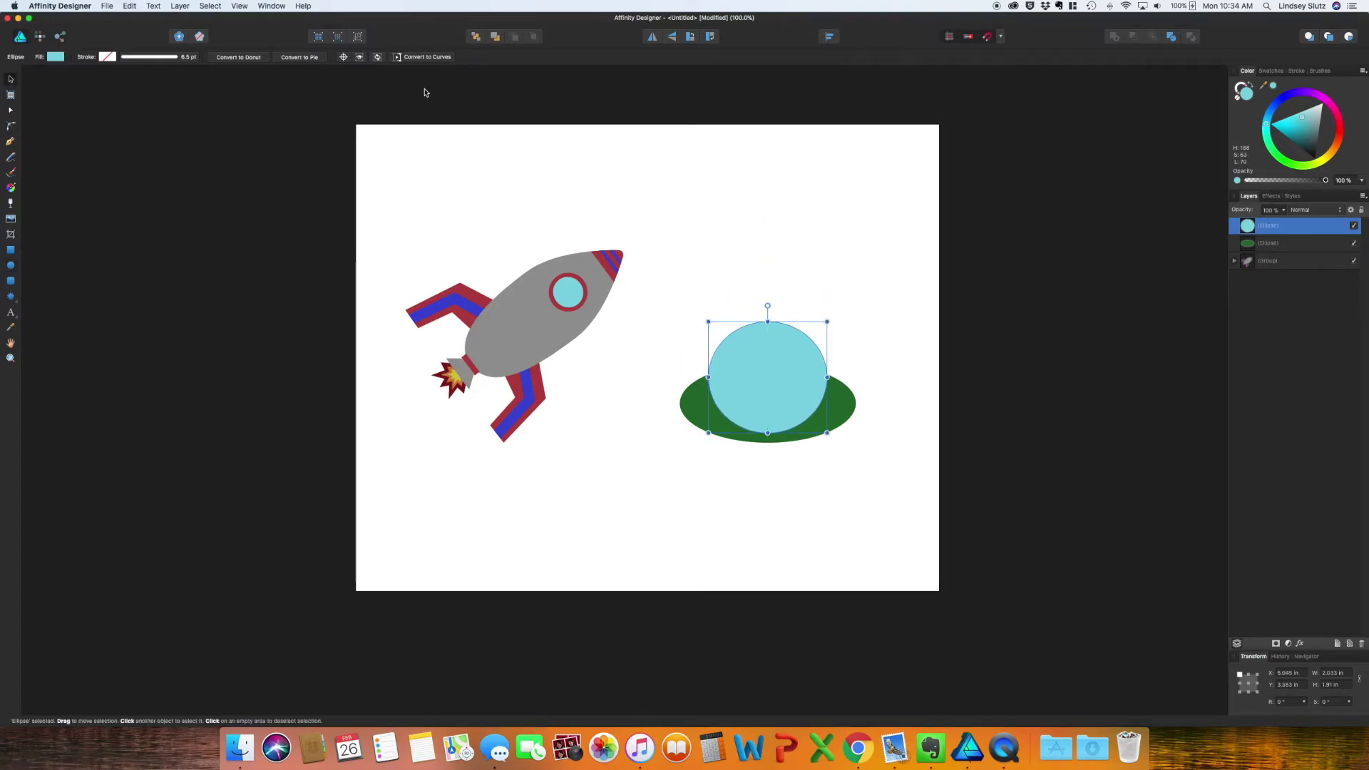
- Convert the light blue ellipse to curves, then raise its bottom node and lower its top node to form a dome
left_click(415, 57)
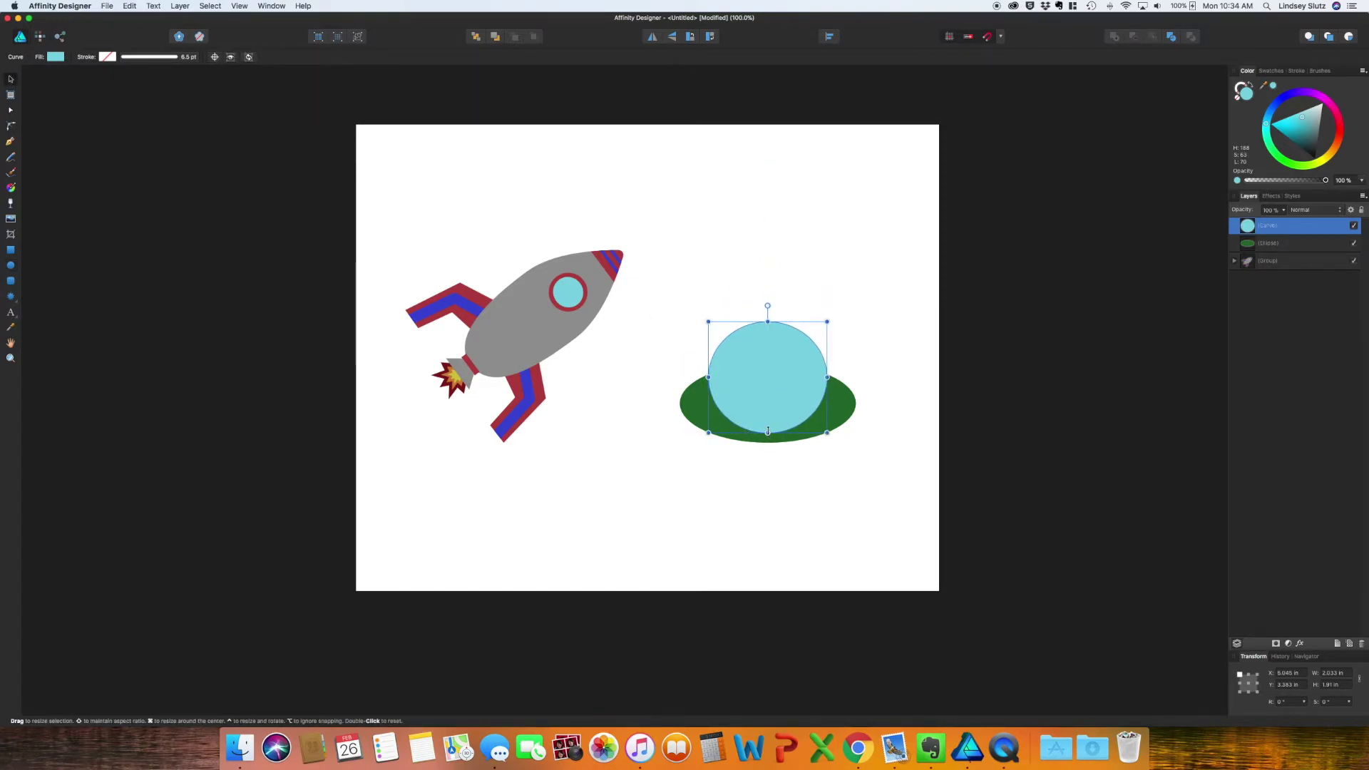
key("a")
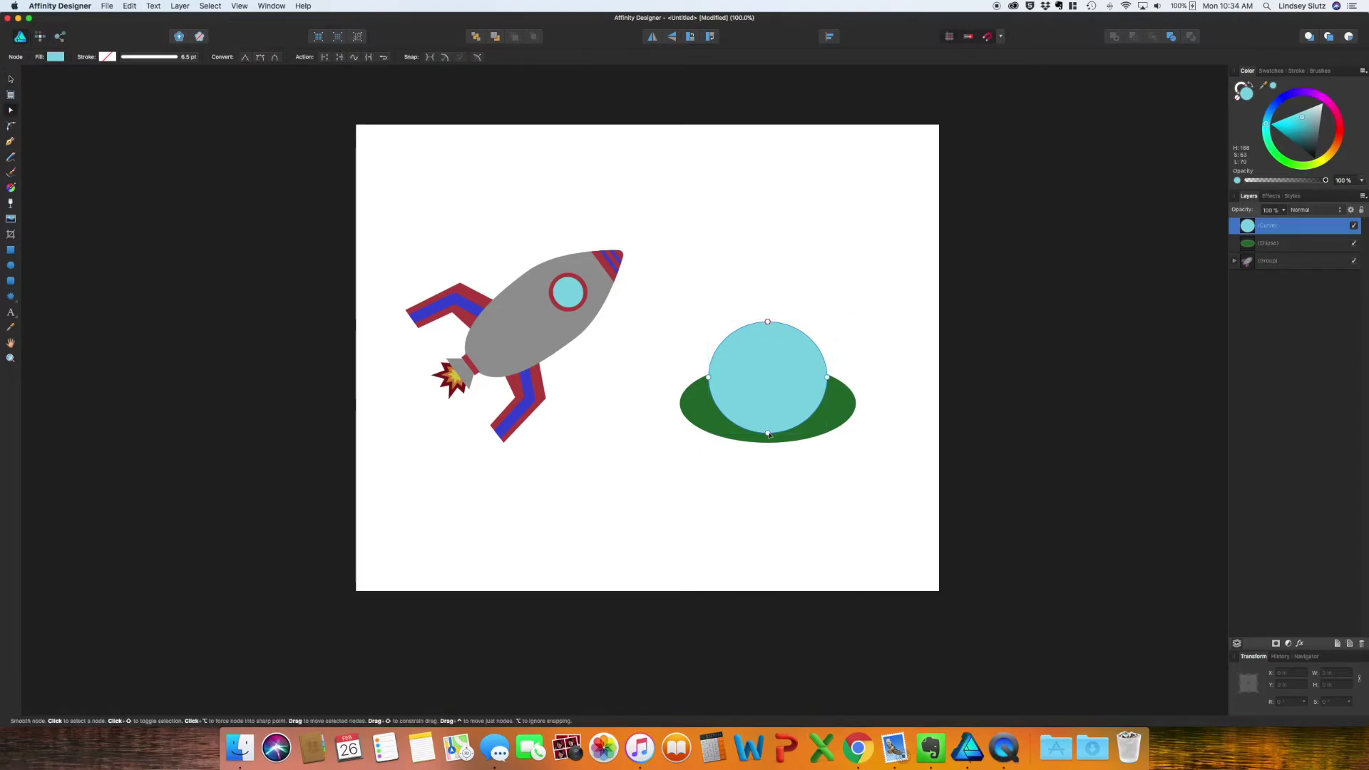
left_click_drag(768, 434, 709, 380)
left_click_drag(767, 321, 767, 334)
- Adjust the curve handles at the dome's lower corners so it flares slightly outward above a gently curved base
left_click(767, 412)
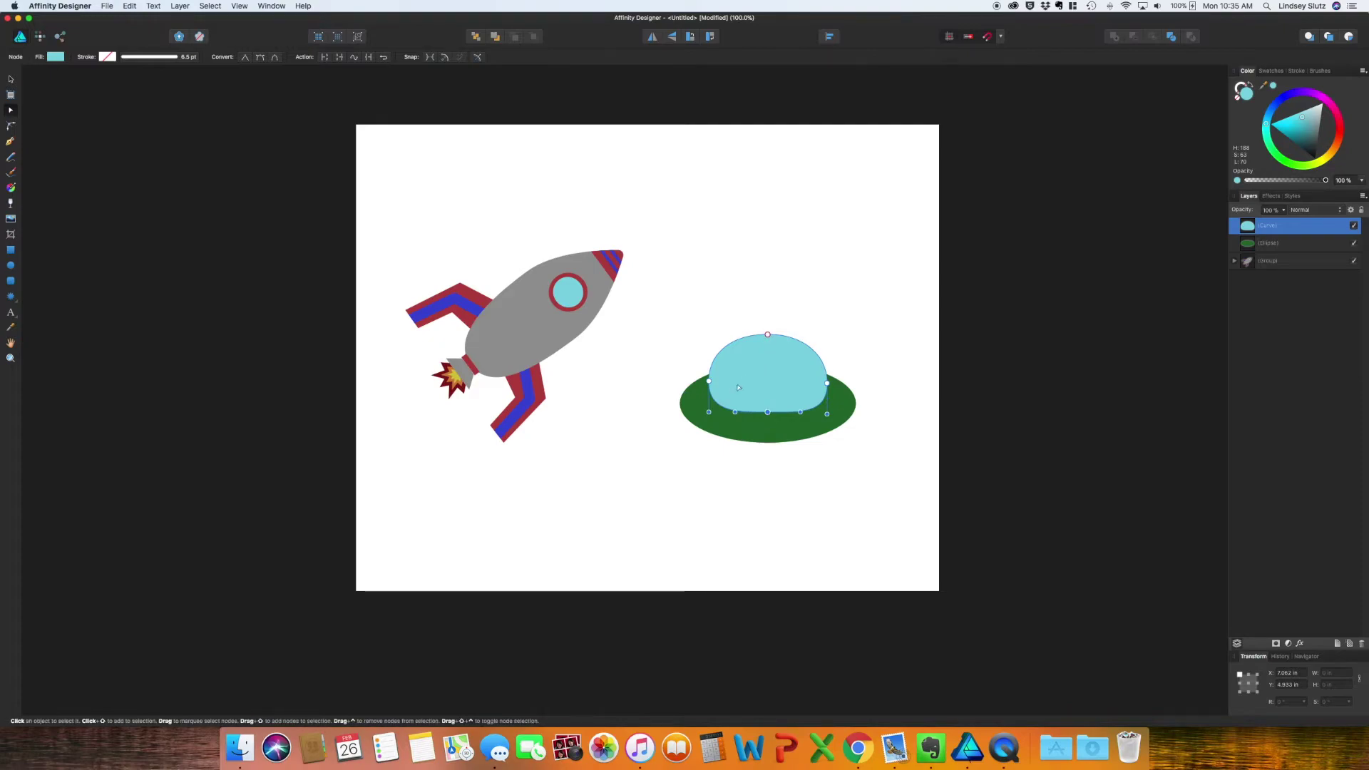
left_click_drag(709, 412, 699, 412)
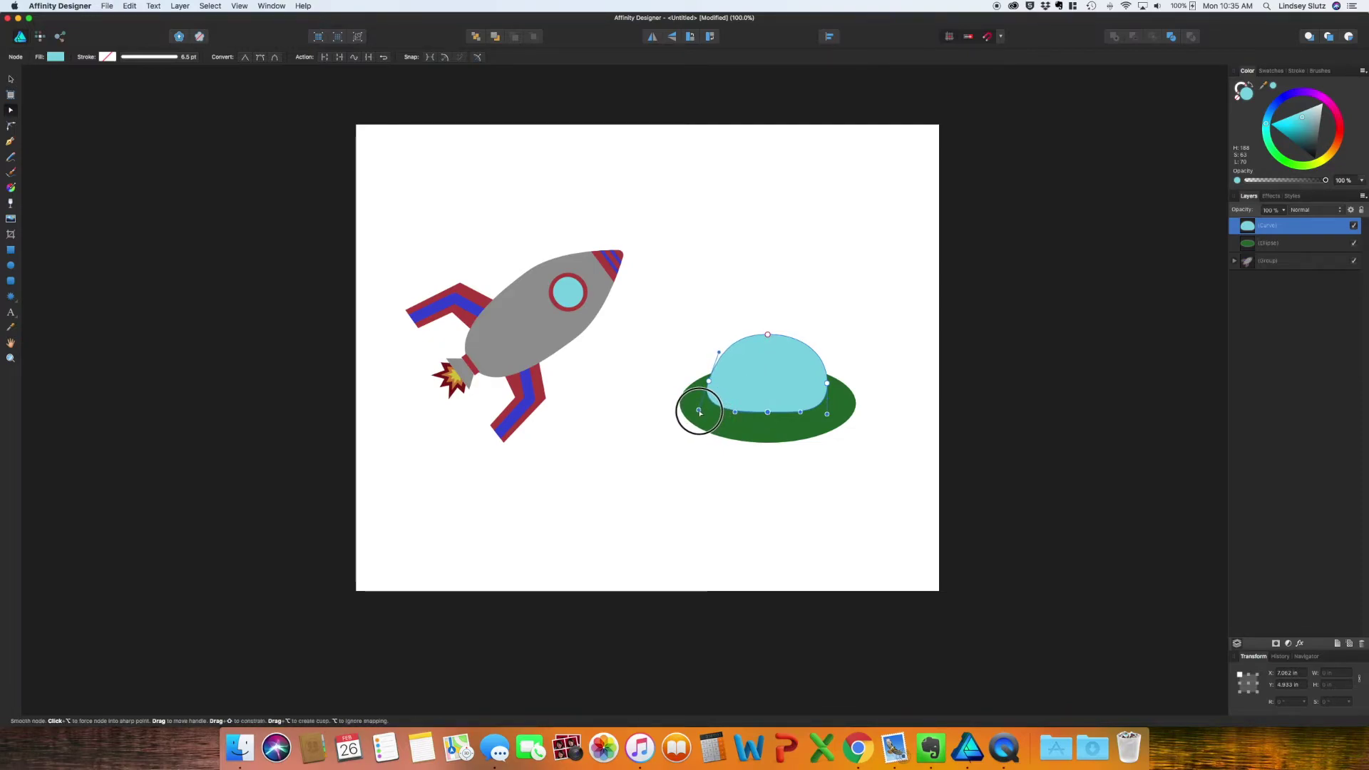
left_click(829, 415)
left_click_drag(830, 417, 803, 366)
left_click(699, 410)
key("v")
left_click(867, 245)
left_click(880, 323)
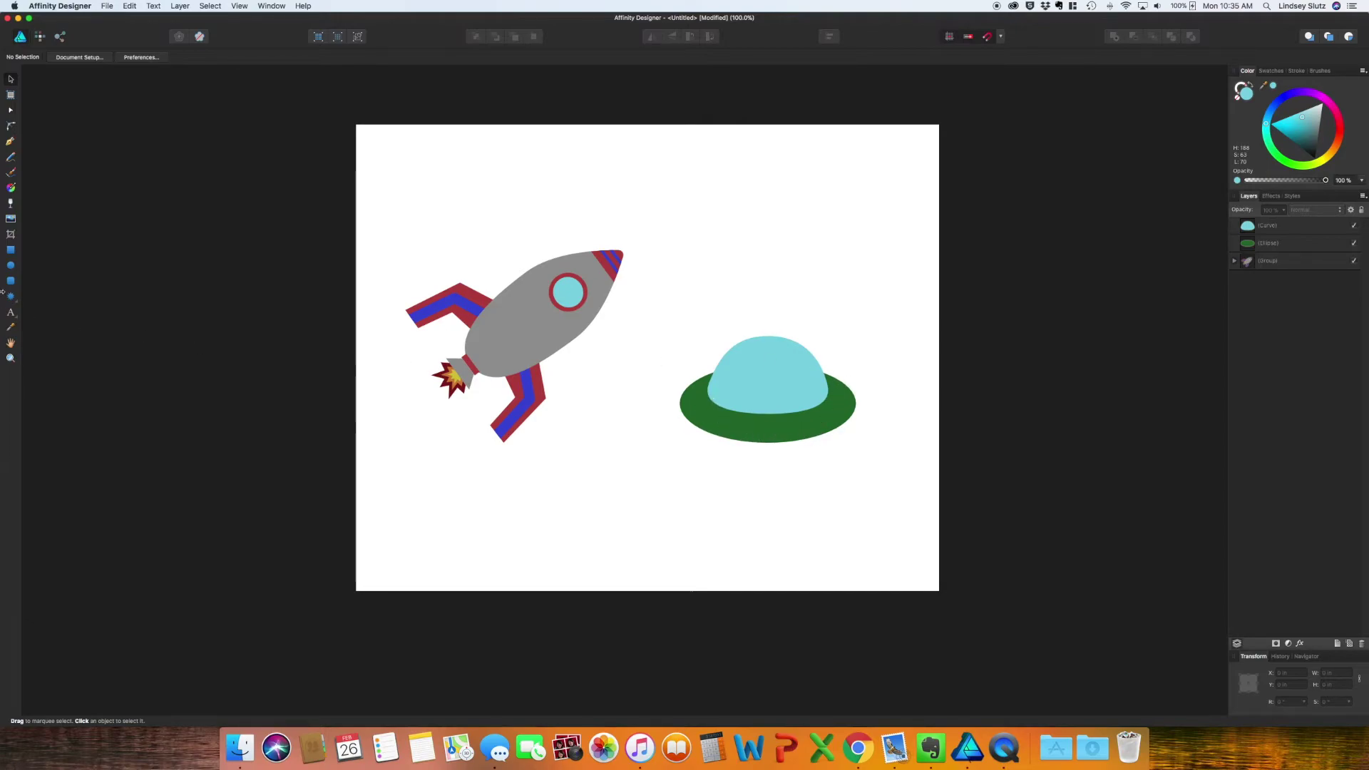
- Draw a circle about 0.19 in wide for the saucer's rim and fill it with the rocket body's grey
left_click(10, 265)
left_click_drag(655, 465, 666, 477)
left_click_drag(1263, 85, 607, 274)
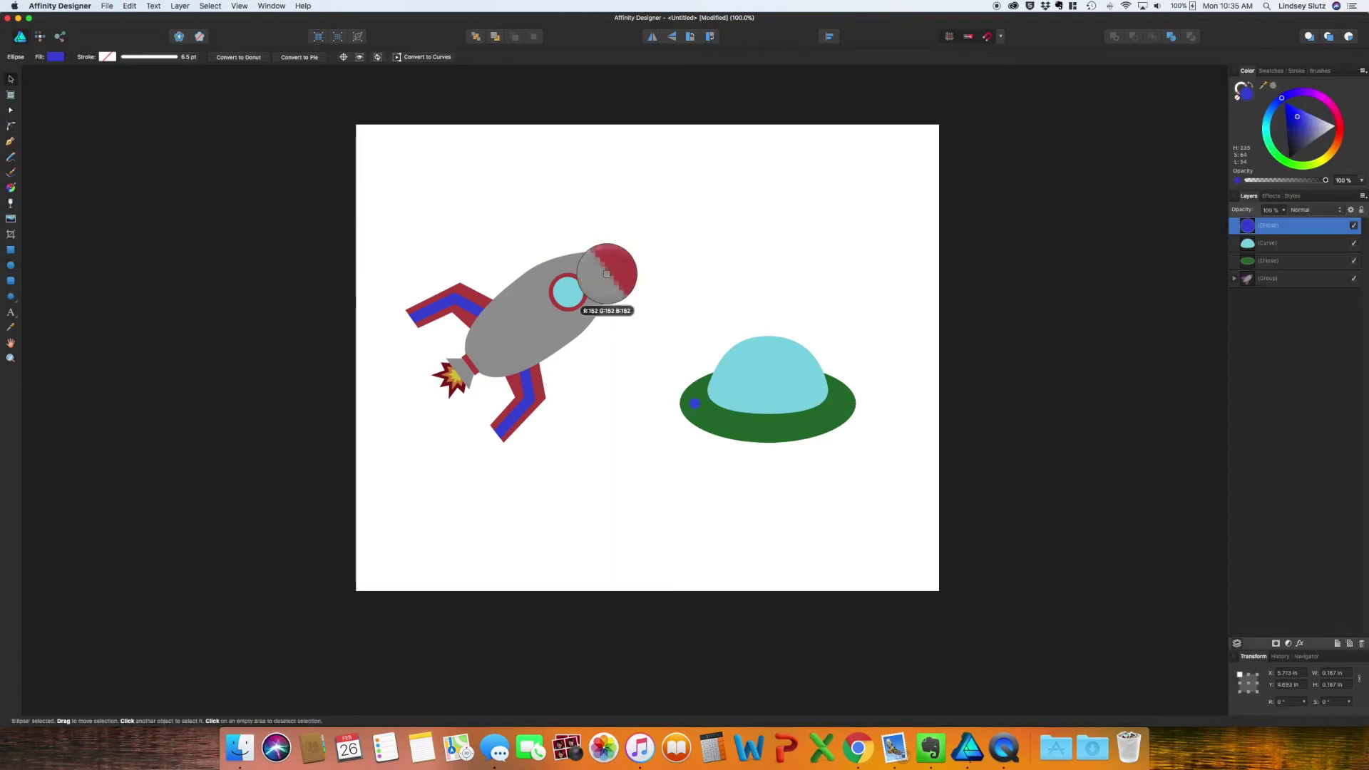
left_click(1273, 85)
- Duplicate the small grey circle along the green rim to make a curved row of seven lights
left_click(715, 473)
left_click_drag(695, 403, 712, 416)
left_click_drag(712, 417, 765, 428)
left_click_drag(765, 428, 824, 417)
left_click_drag(824, 417, 838, 395)
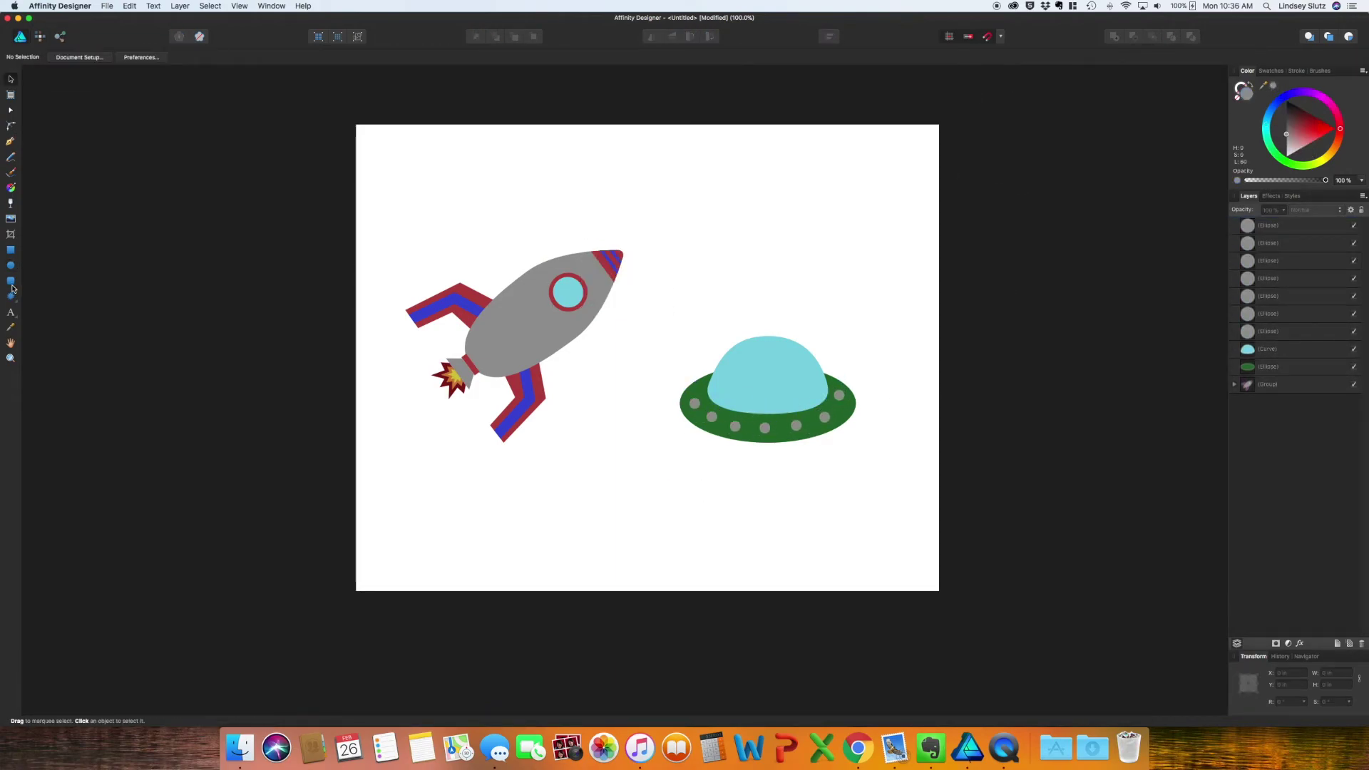
- Draw a grey landing leg below the saucer from a rectangle about 0.08 by 1.14 in with a 0.26 in circle centred on its lower end
left_click(11, 251)
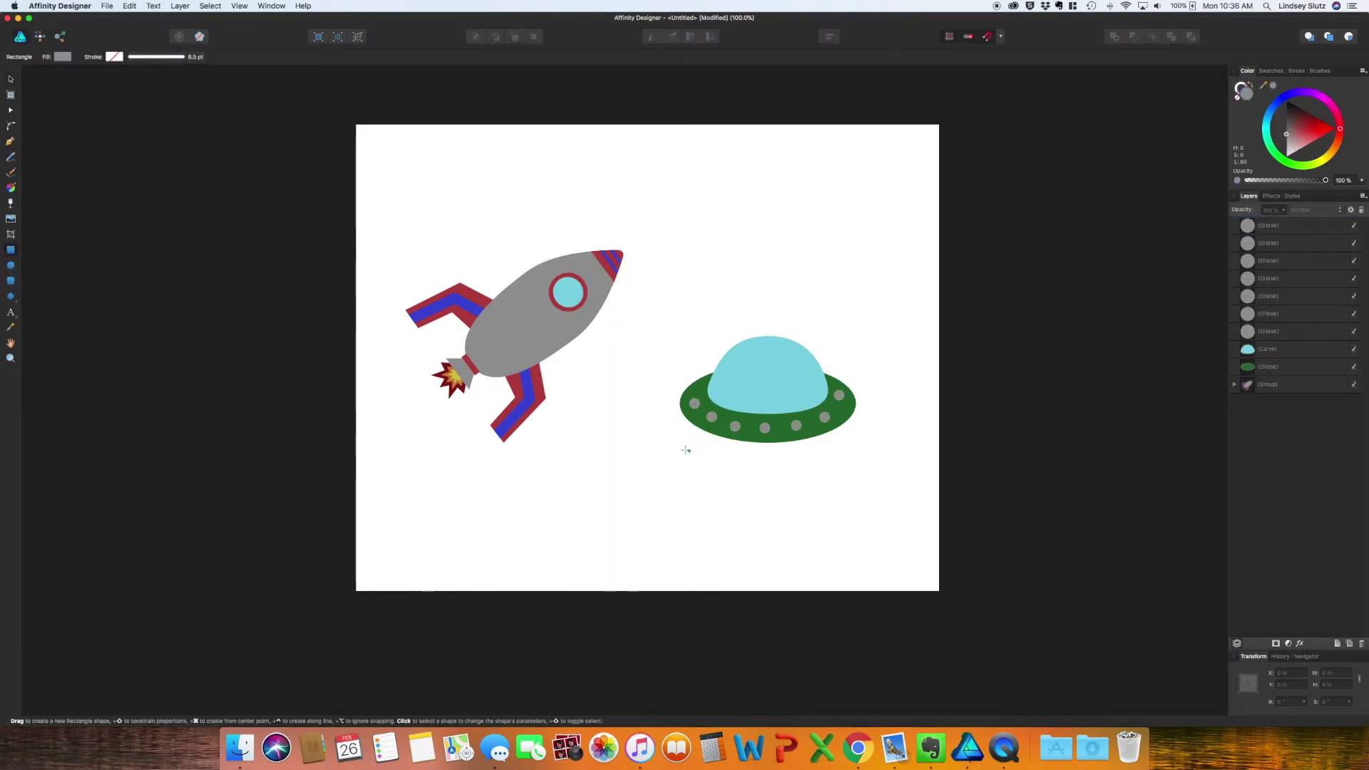
left_click_drag(686, 444, 689, 509)
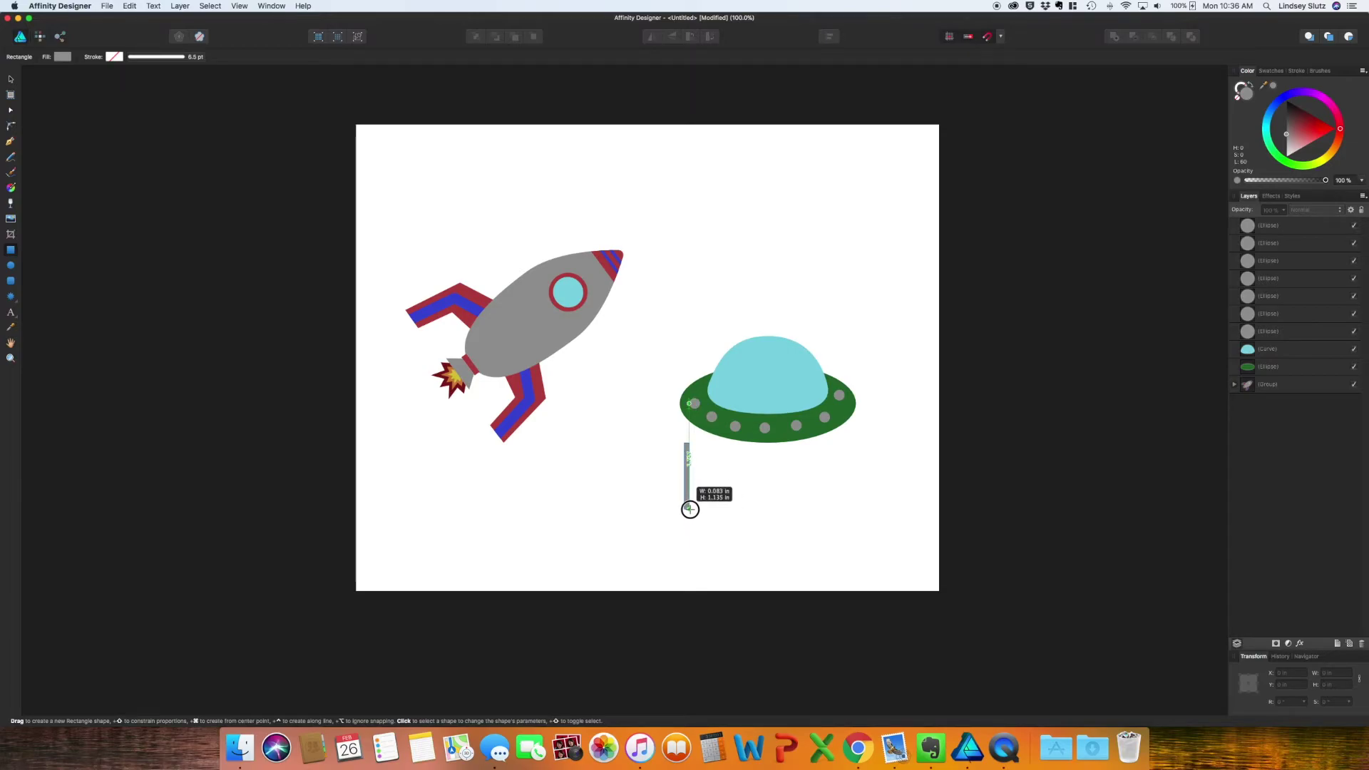
left_click_drag(691, 509, 690, 509)
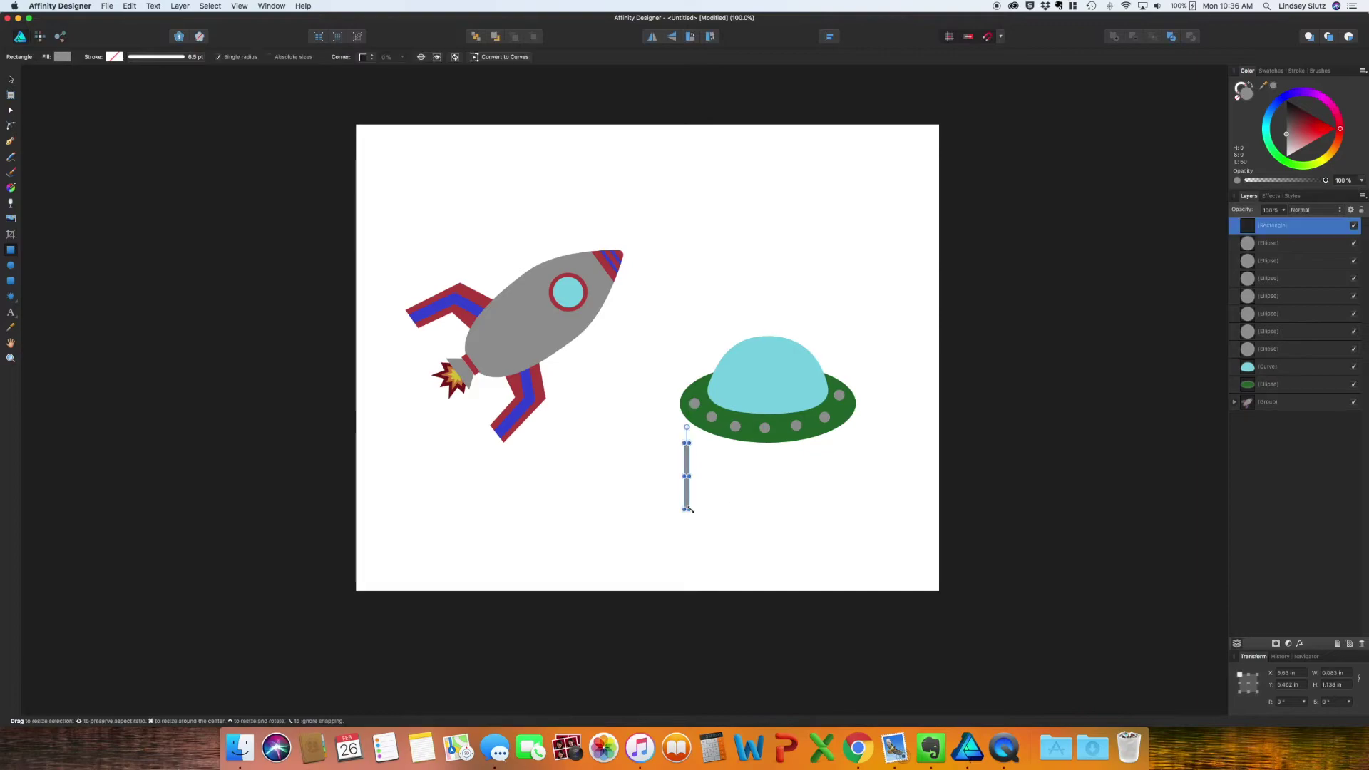
left_click(11, 266)
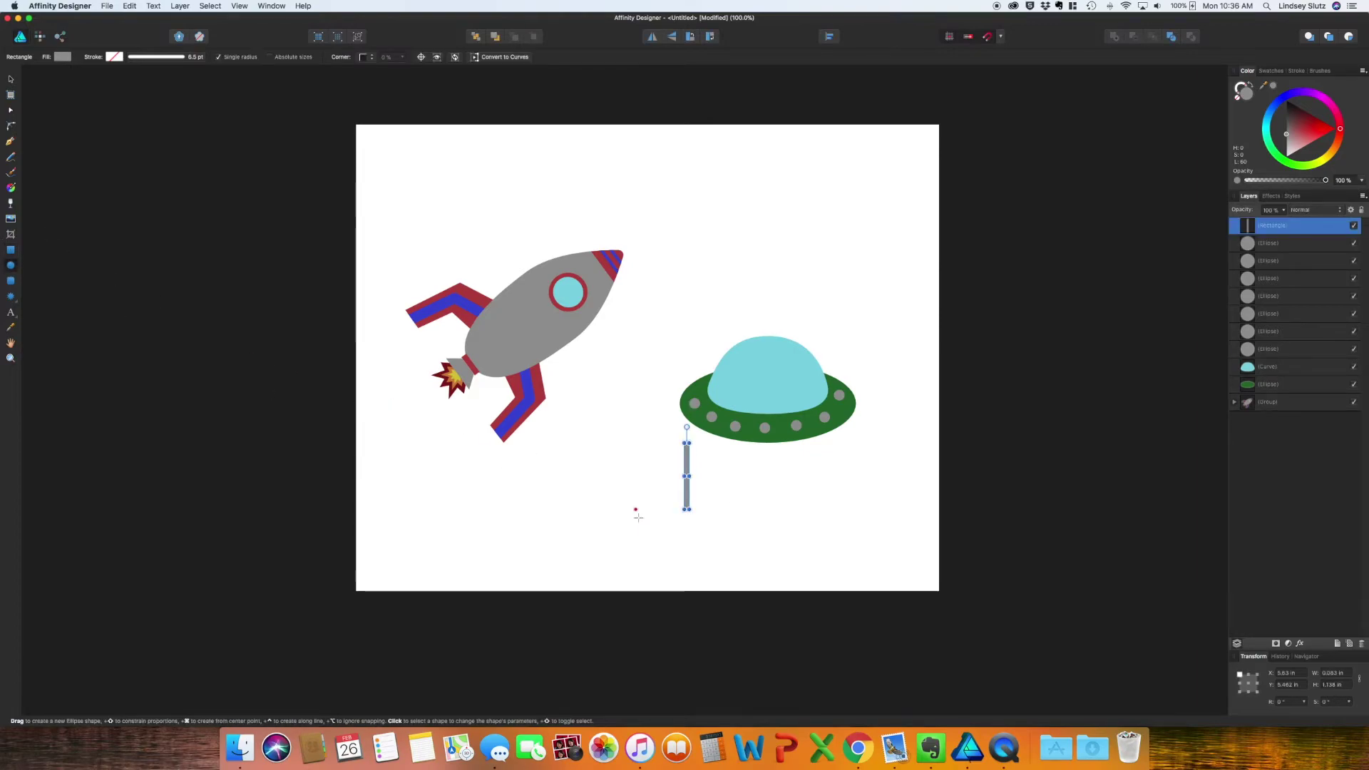
left_click_drag(680, 502, 696, 517)
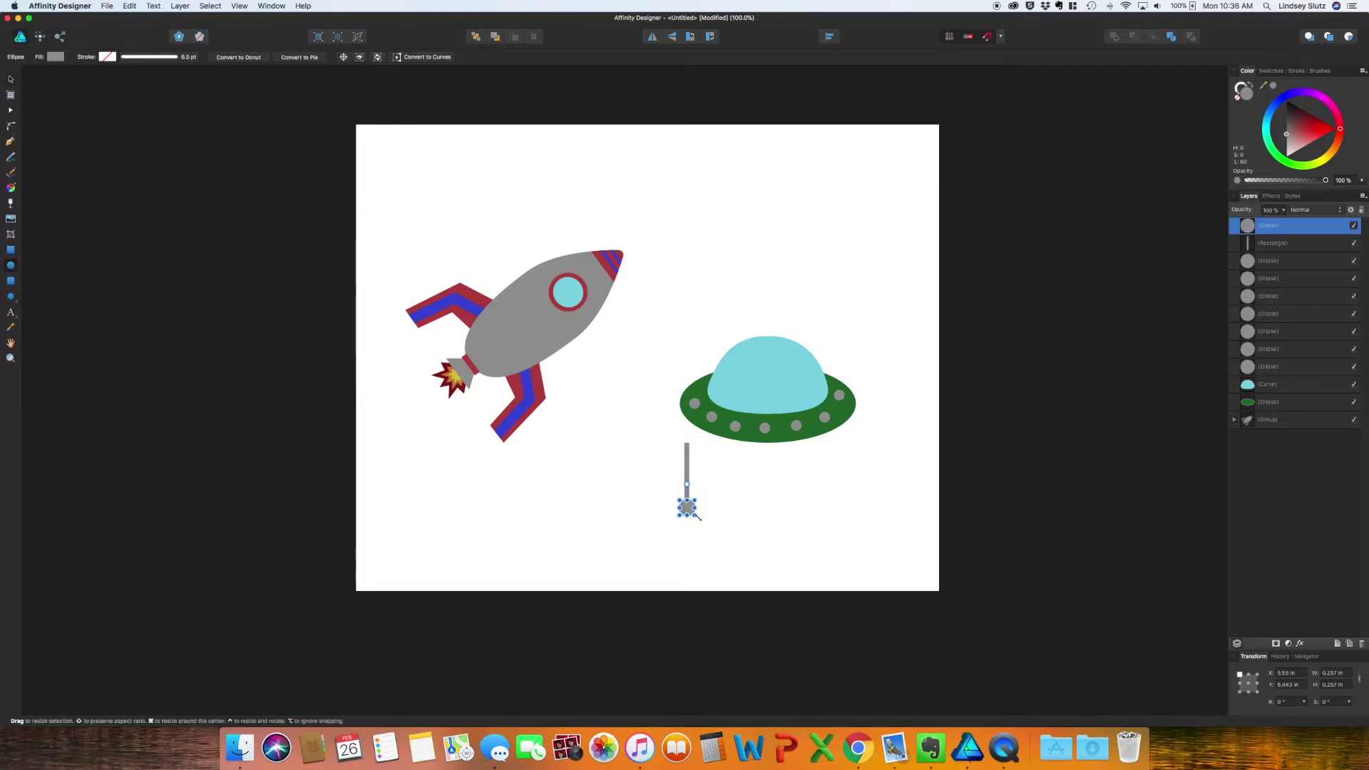
left_click(706, 529)
left_click(688, 507)
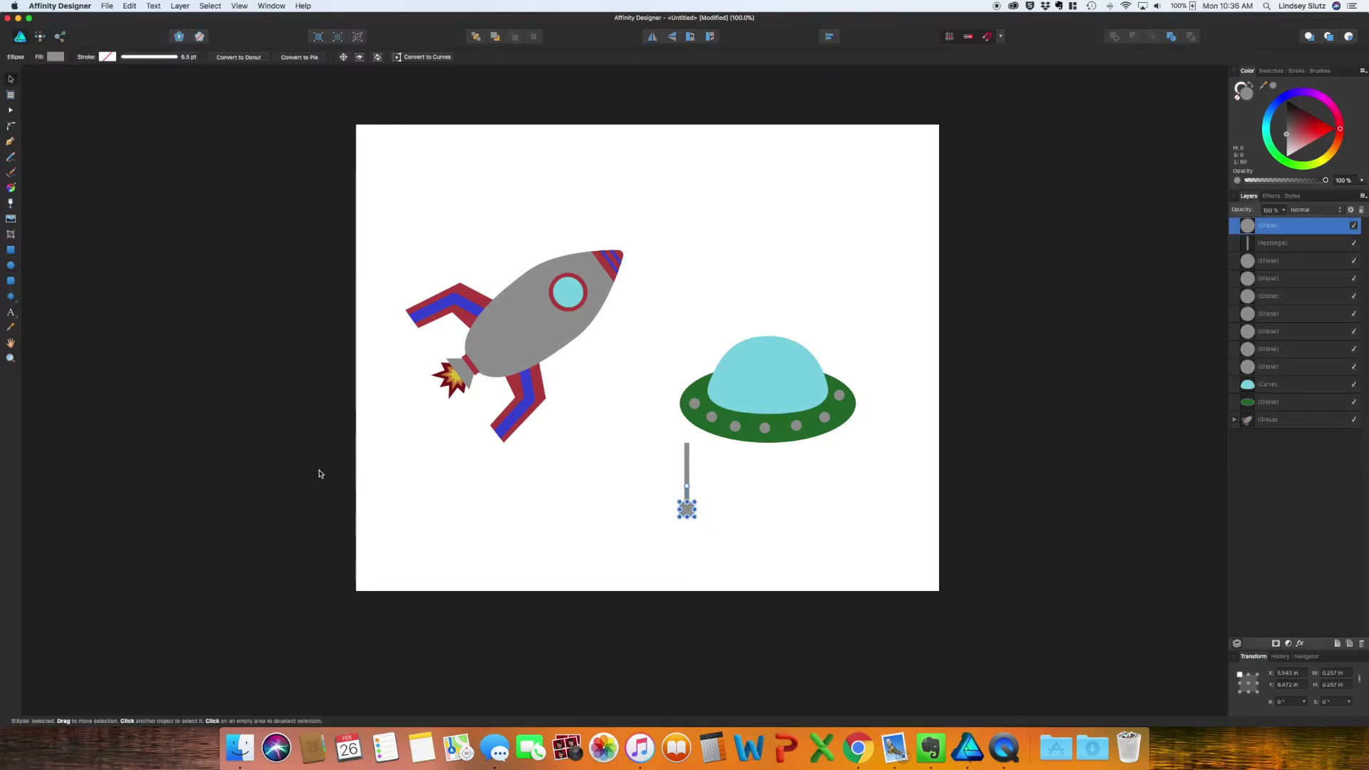
- Group the leg and its foot, shrink and tilt the group, and position it under the left side of the saucer
left_click_drag(635, 532, 722, 436)
key("super+g")
left_click_drag(696, 516, 691, 498)
left_click_drag(684, 427, 700, 431)
left_click(703, 507)
left_click_drag(681, 484, 738, 458)
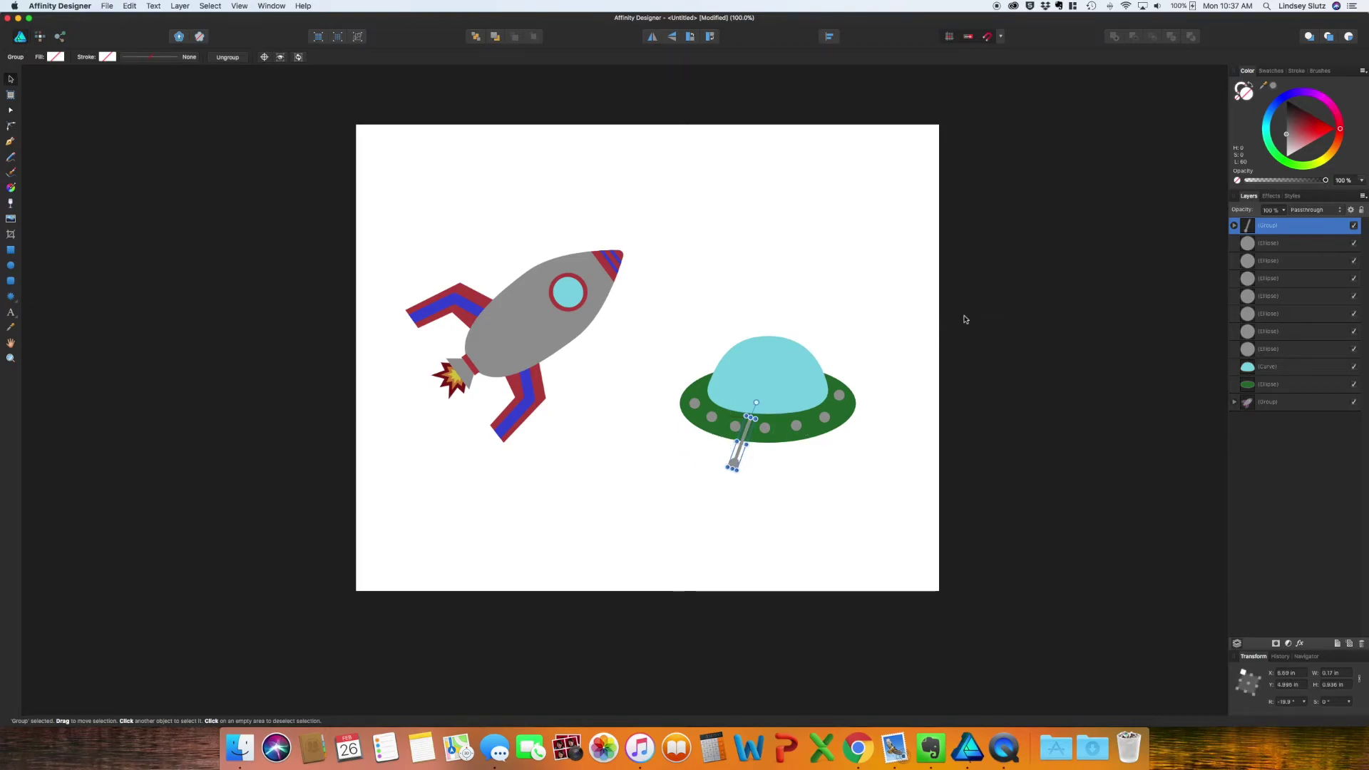
- Add a mirrored leg on the right, send both legs behind the saucer, and group all the saucer parts
mouse_move(737, 458)
left_mouse_down("alt")
mouse_move(802, 475)
mouse_move(691, 336)
mouse_move(910, 540)
left_mouse_up("alt")
left_click(735, 462, "shift")
key("super+shift+[")
key("super+g")
left_click(911, 543)
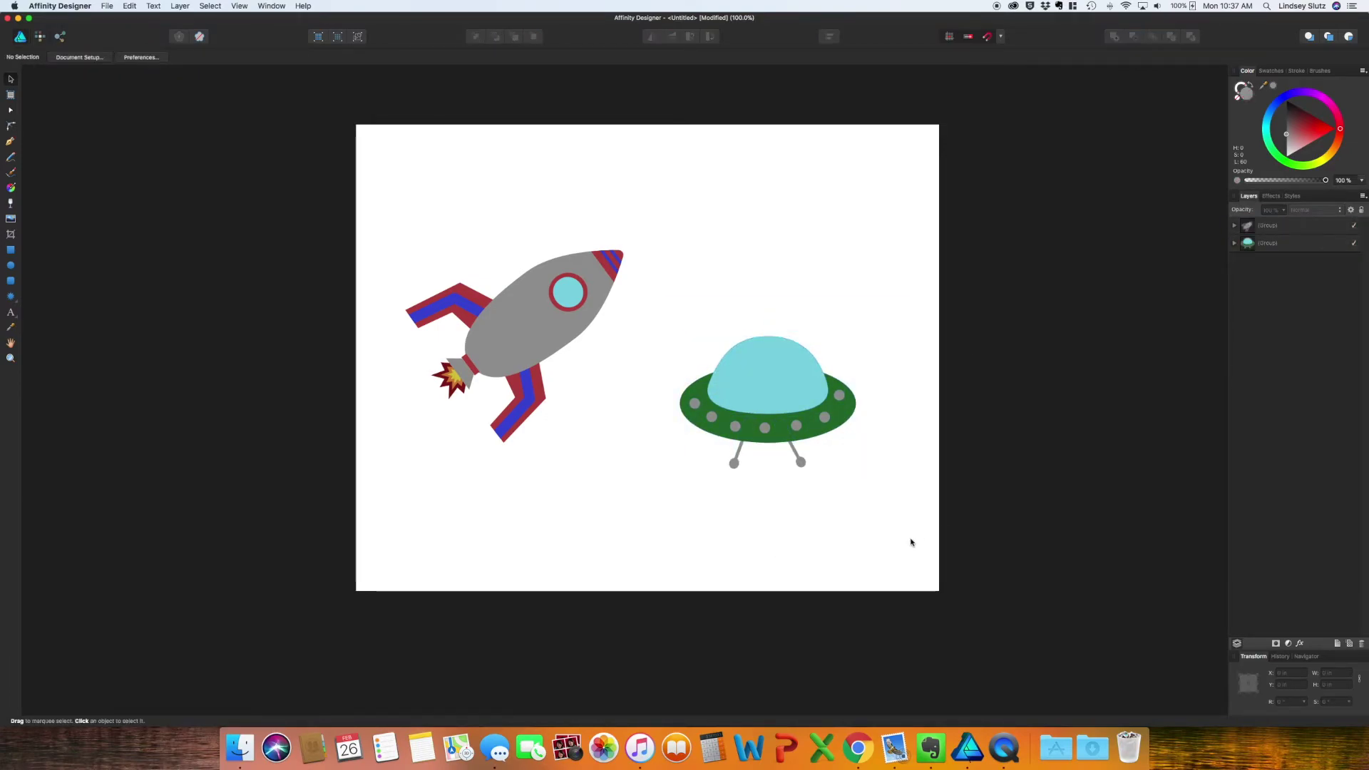
- Shrink the saucer group, tilt it counterclockwise, and move it to the upper right of the page
left_click(832, 431)
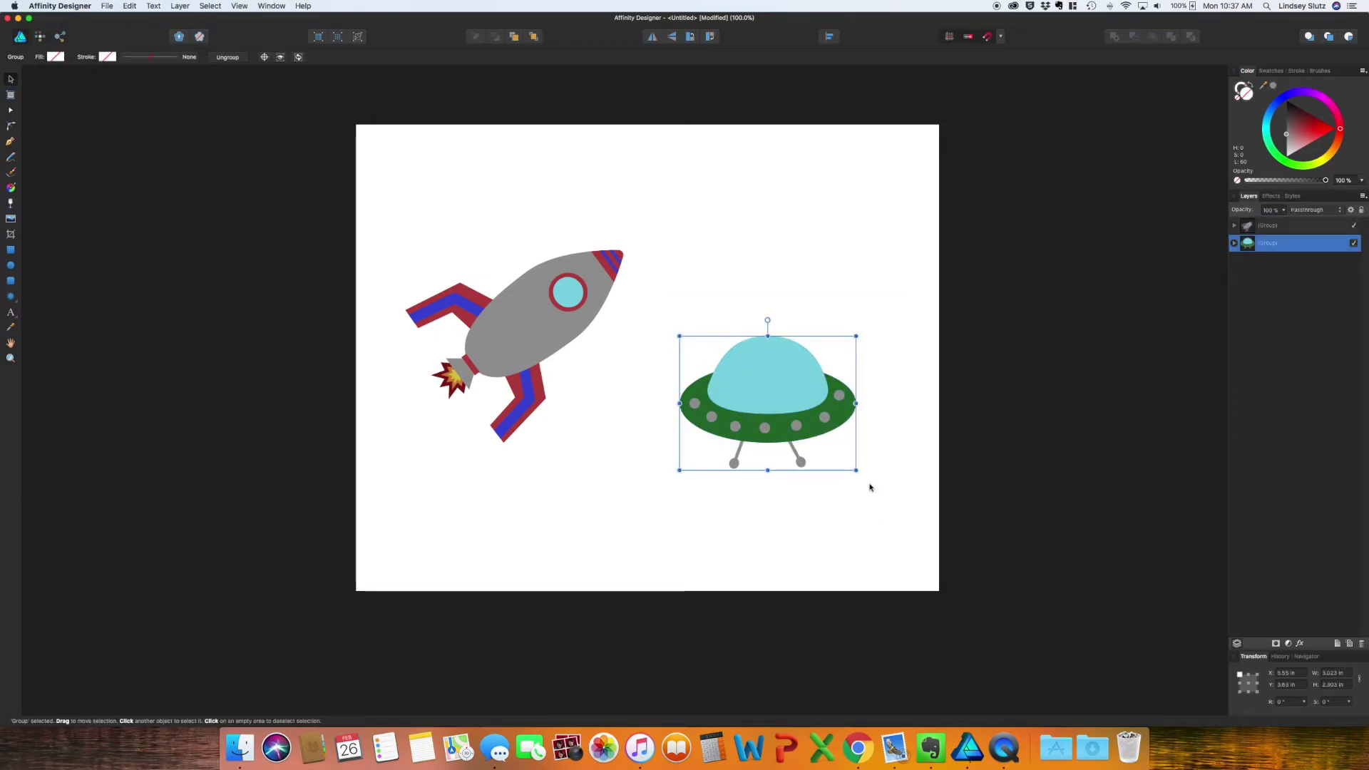
left_click_drag(854, 464, 789, 175)
left_click(852, 209)
- Draw a dark grey planet circle about 4.81 in wide below the saucer, and add a lighter grey crater about 0.36 in wide near its top
key("m")
left_click_drag(647, 260, 928, 540)
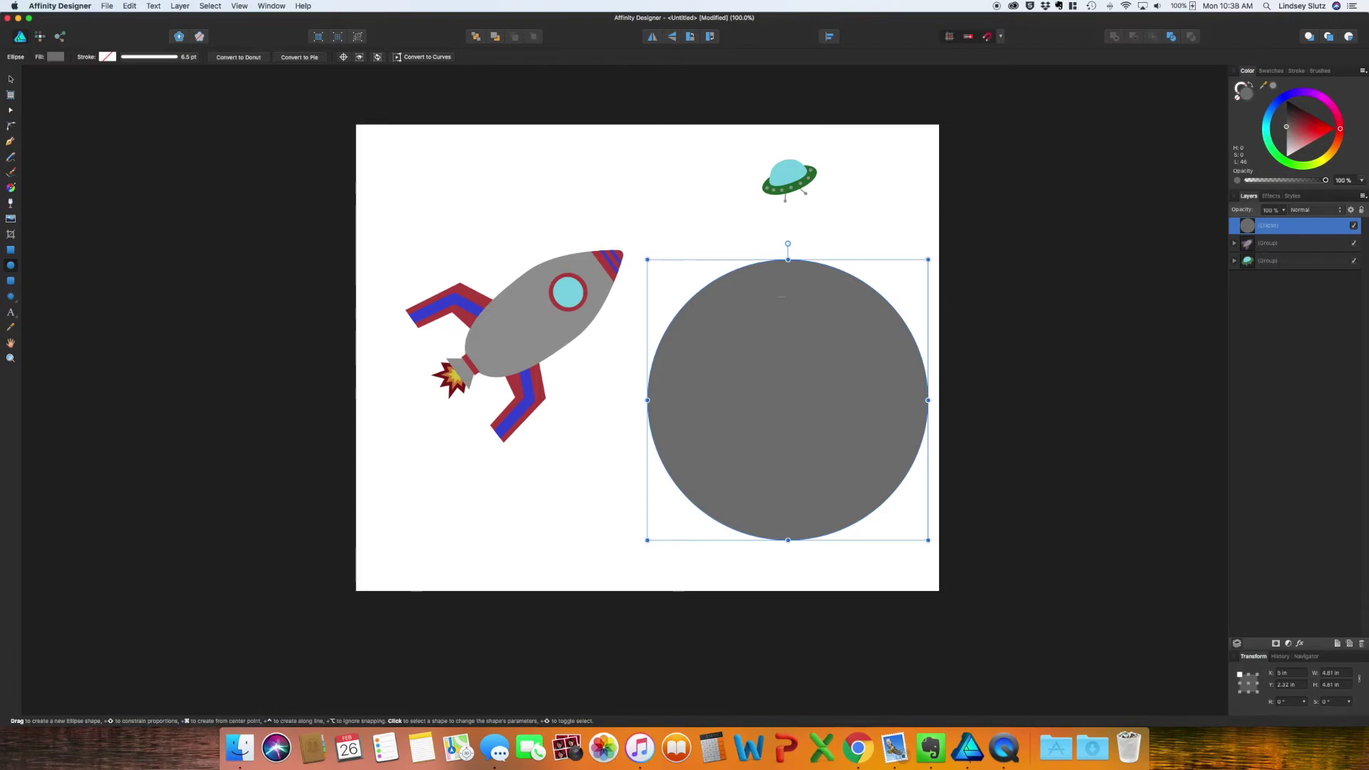
left_click_drag(746, 274, 767, 296)
left_click(1289, 134)
key("v")
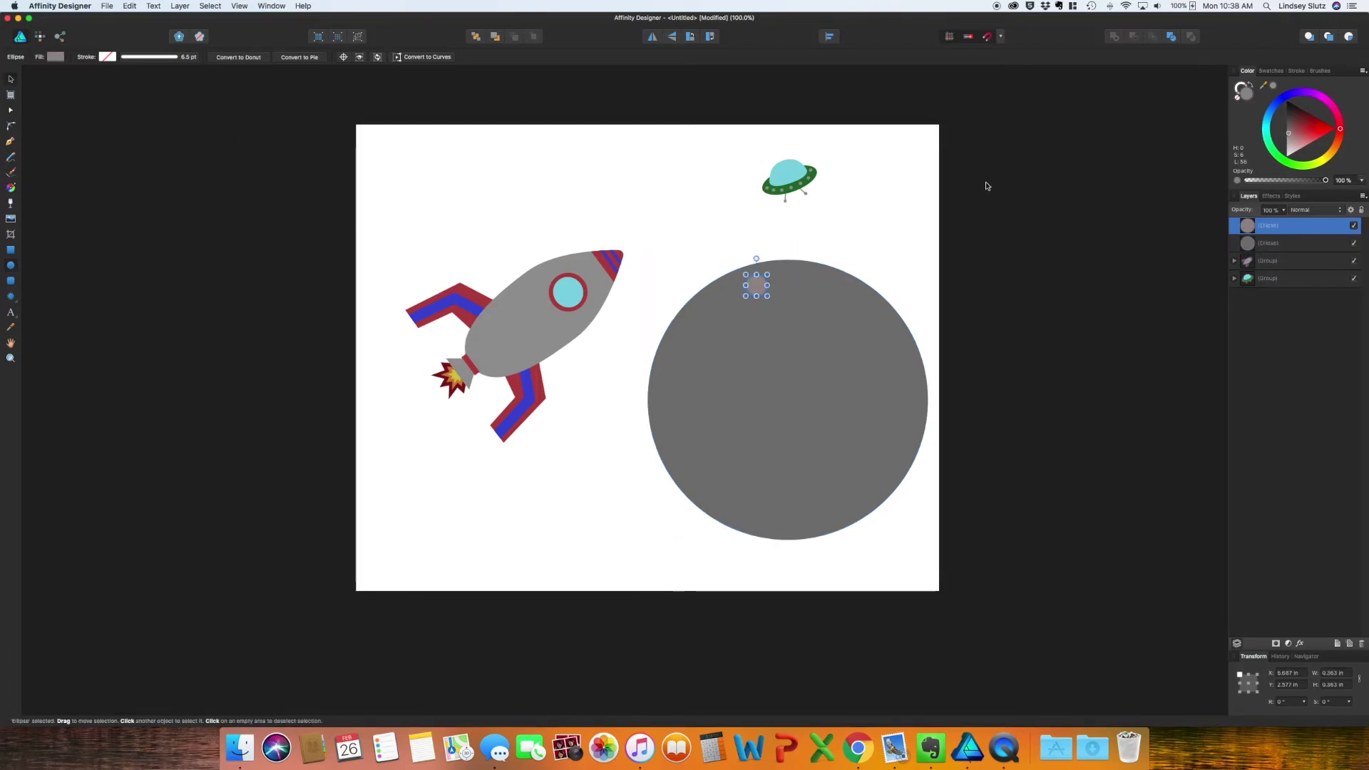
- Duplicate the crater twice near the planet's top, placing one copy lower and an enlarged one to the upper right
left_click(883, 234)
left_click(754, 290)
left_click(756, 292)
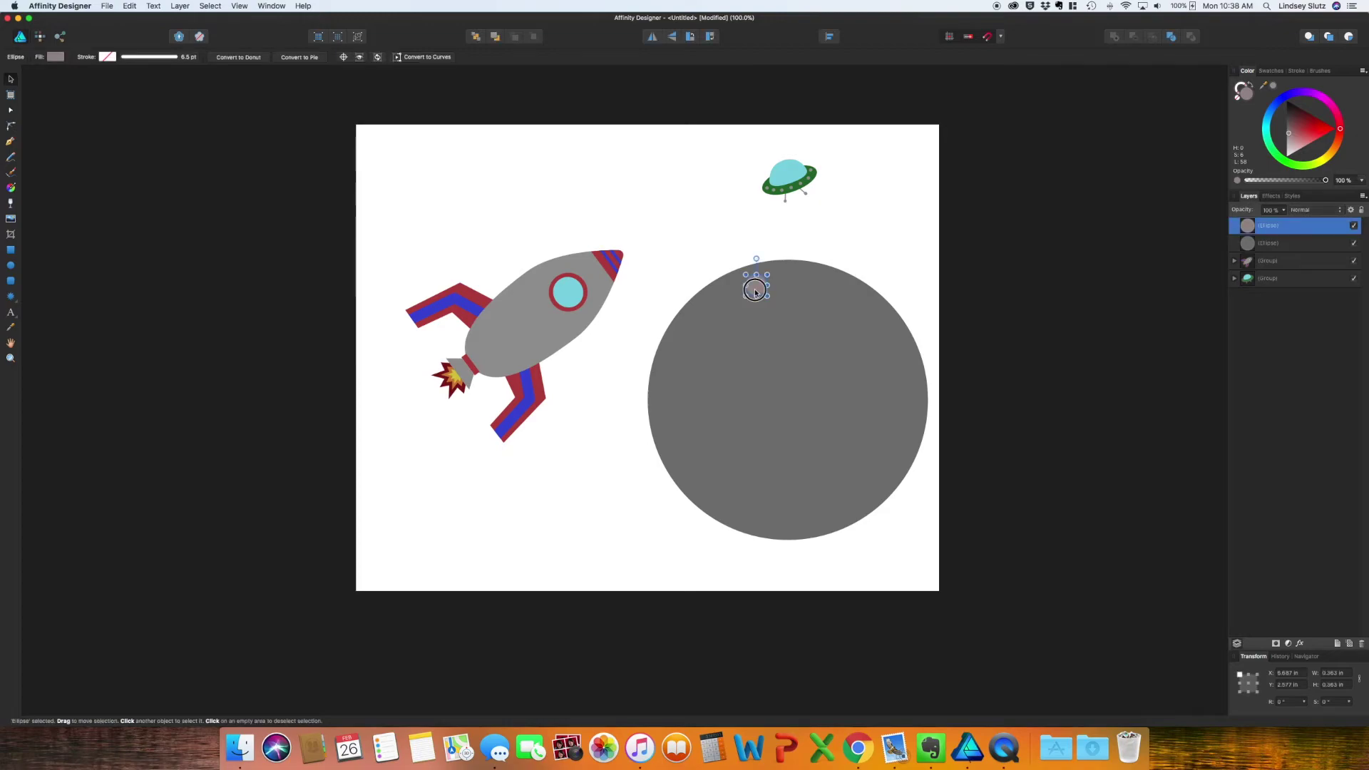
key("super+j")
left_click_drag(756, 292, 809, 286)
key("super+j")
left_click_drag(820, 290, 807, 282)
left_click(1060, 306)
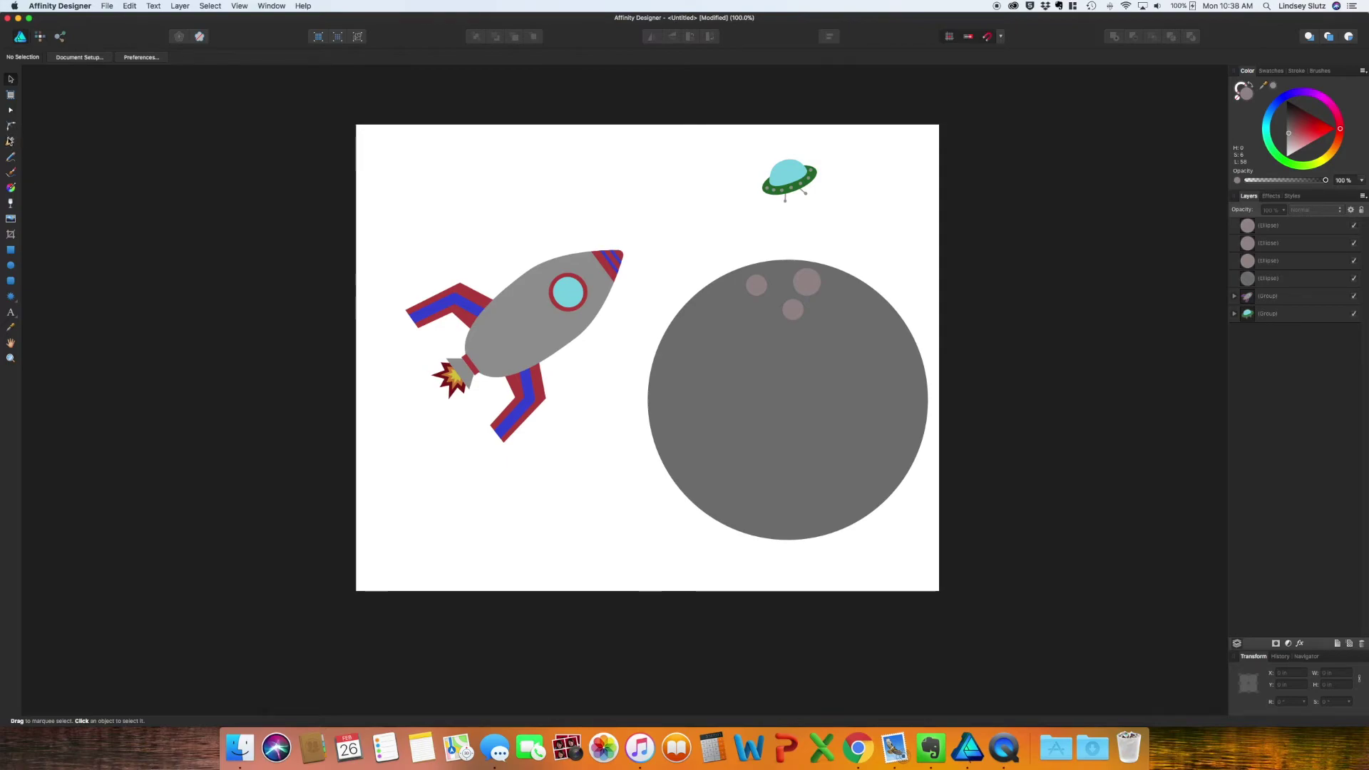
- Draw an open wavy Pen curve across the planet from beyond its left edge up to its right side
left_click(10, 141)
left_click(634, 443)
mouse_move(746, 404)
left_mouse_down()
mouse_move(756, 365)
mouse_move(867, 362)
left_mouse_up()
left_click(907, 313)
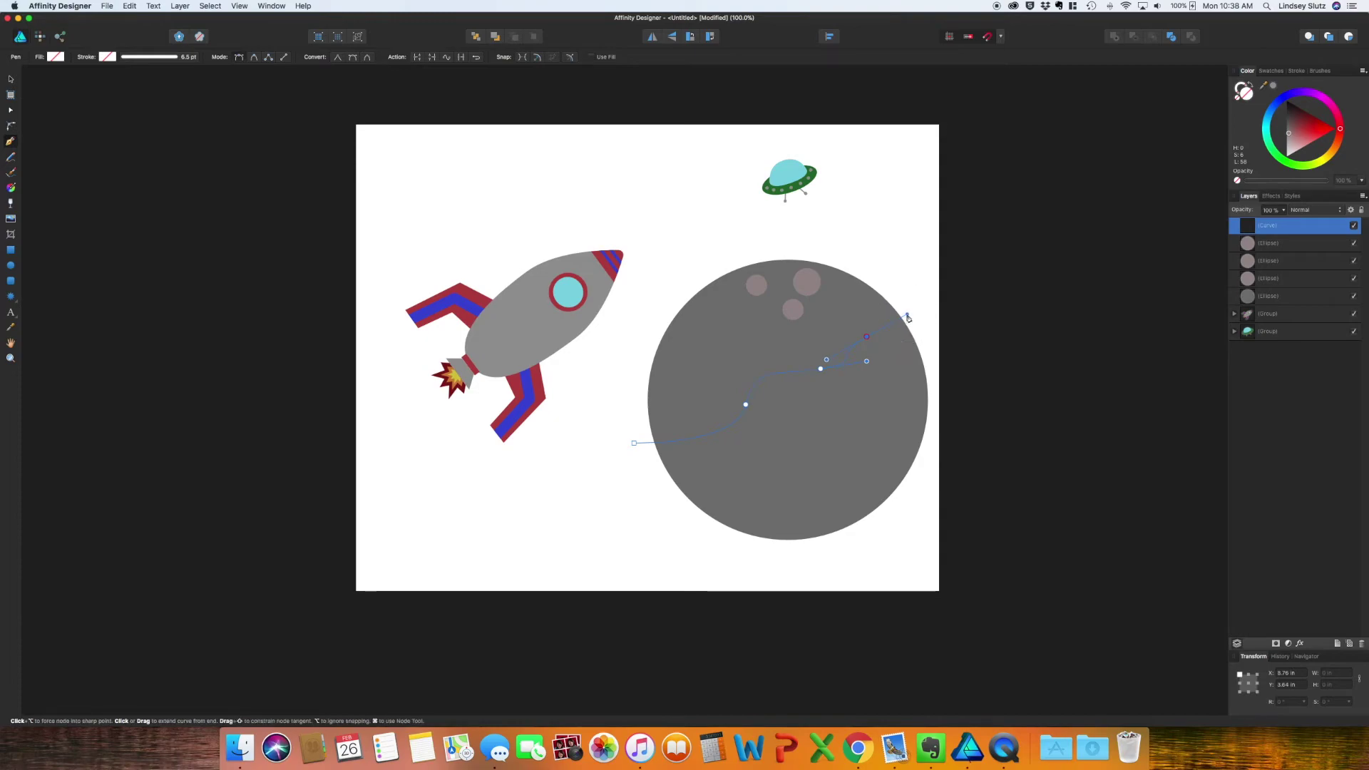
left_click(928, 311)
- Draw a second, shorter wavy Pen curve across the planet below the first one, starting at the lower left edge
left_click(670, 492, "super")
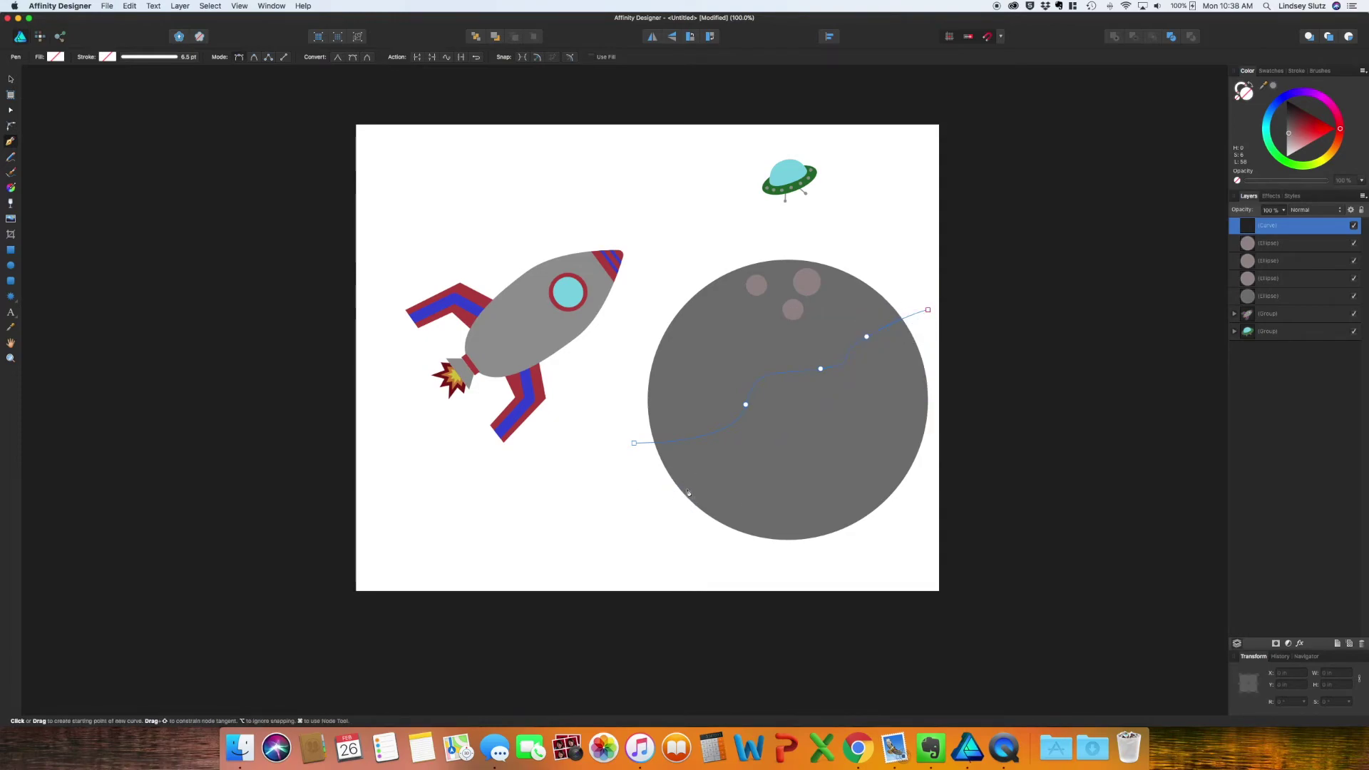
left_click(659, 490)
left_click_drag(721, 473, 750, 478)
left_click_drag(804, 443, 899, 428)
key("v")
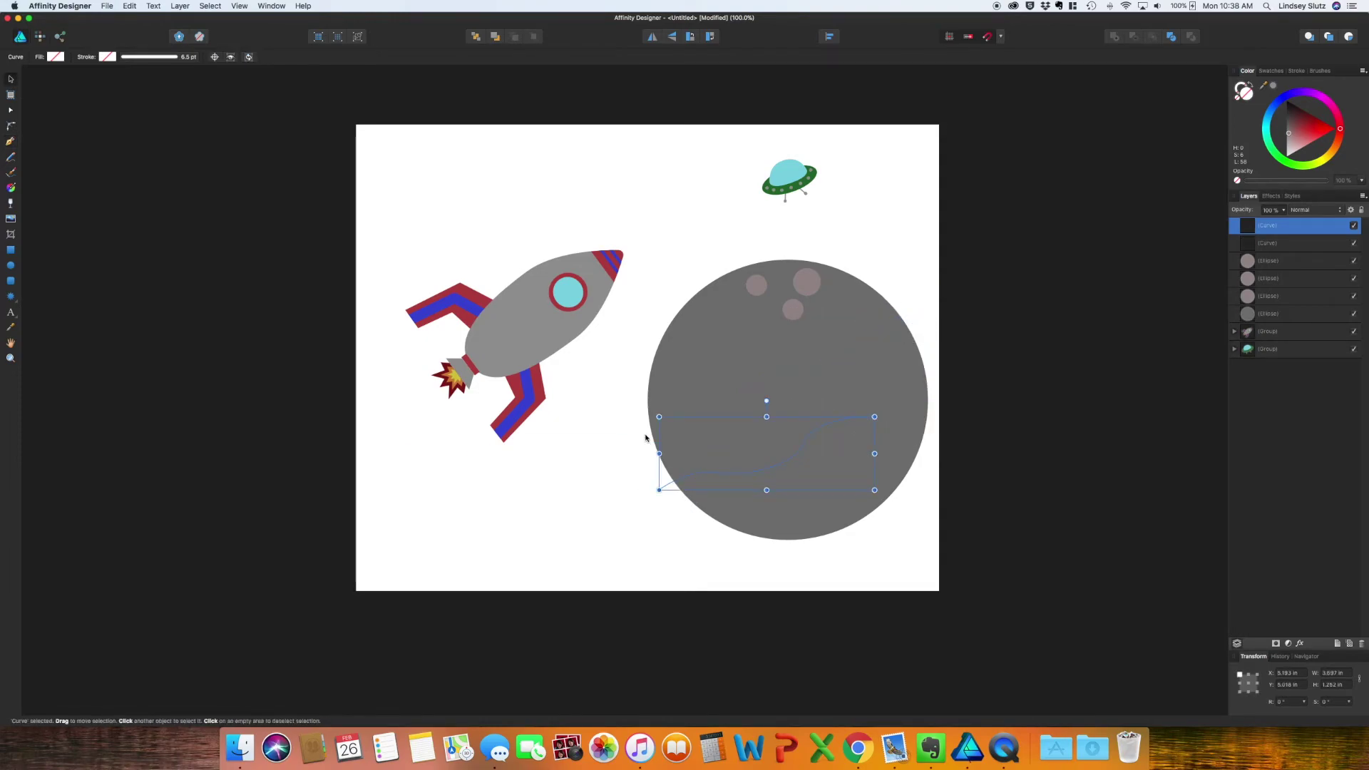
- Give both wavy curves a stroke in the craters' colour with no fill
left_click(657, 436, "shift")
left_click(622, 480)
left_click(1302, 225)
left_click(1302, 244, "shift")
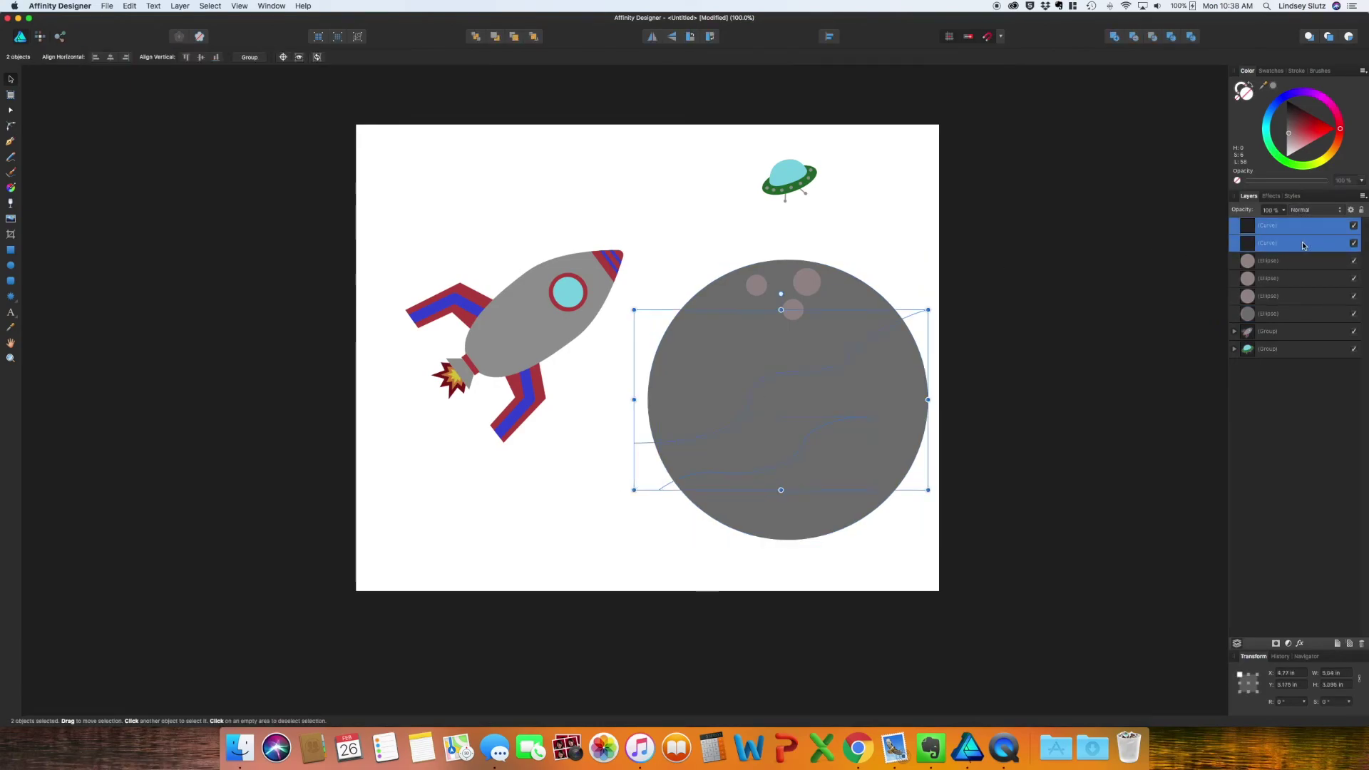
left_click_drag(1263, 85, 805, 279)
left_click(1274, 86)
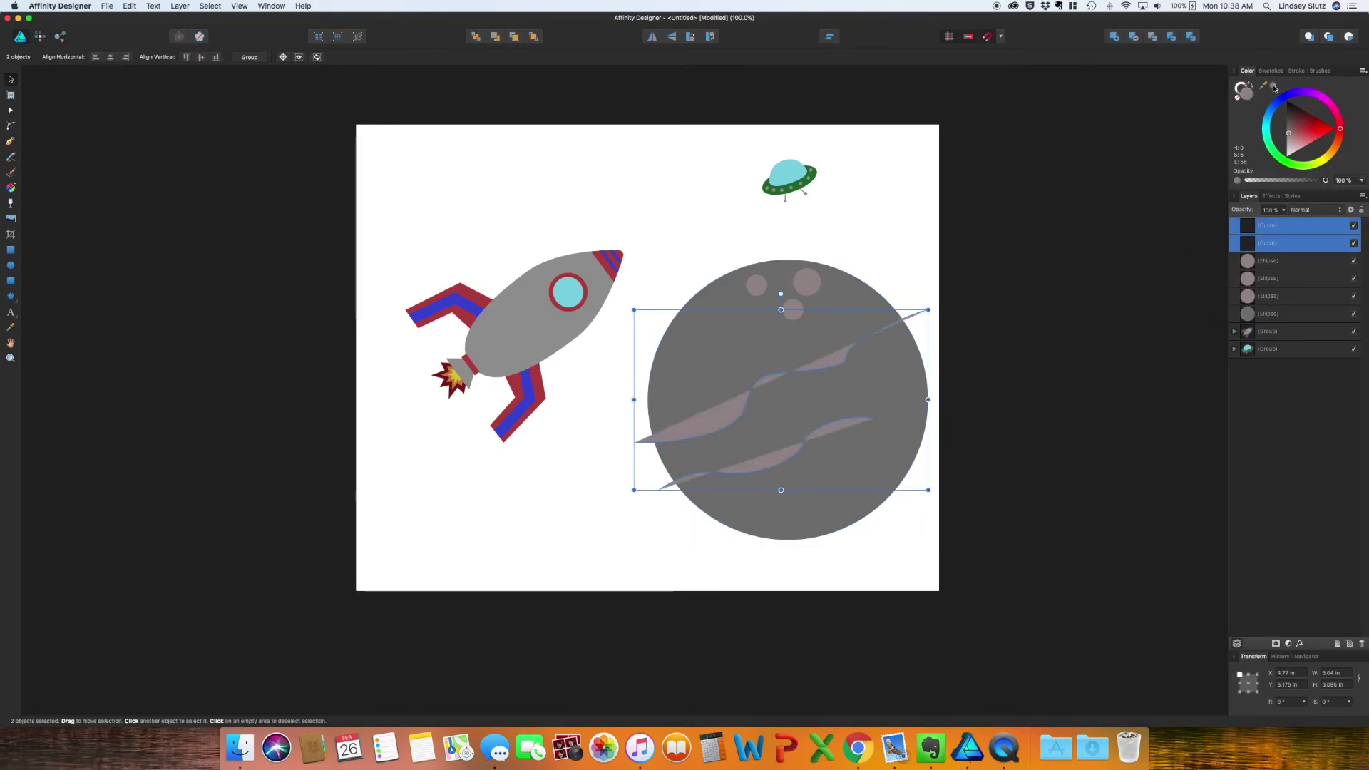
left_click(1249, 85)
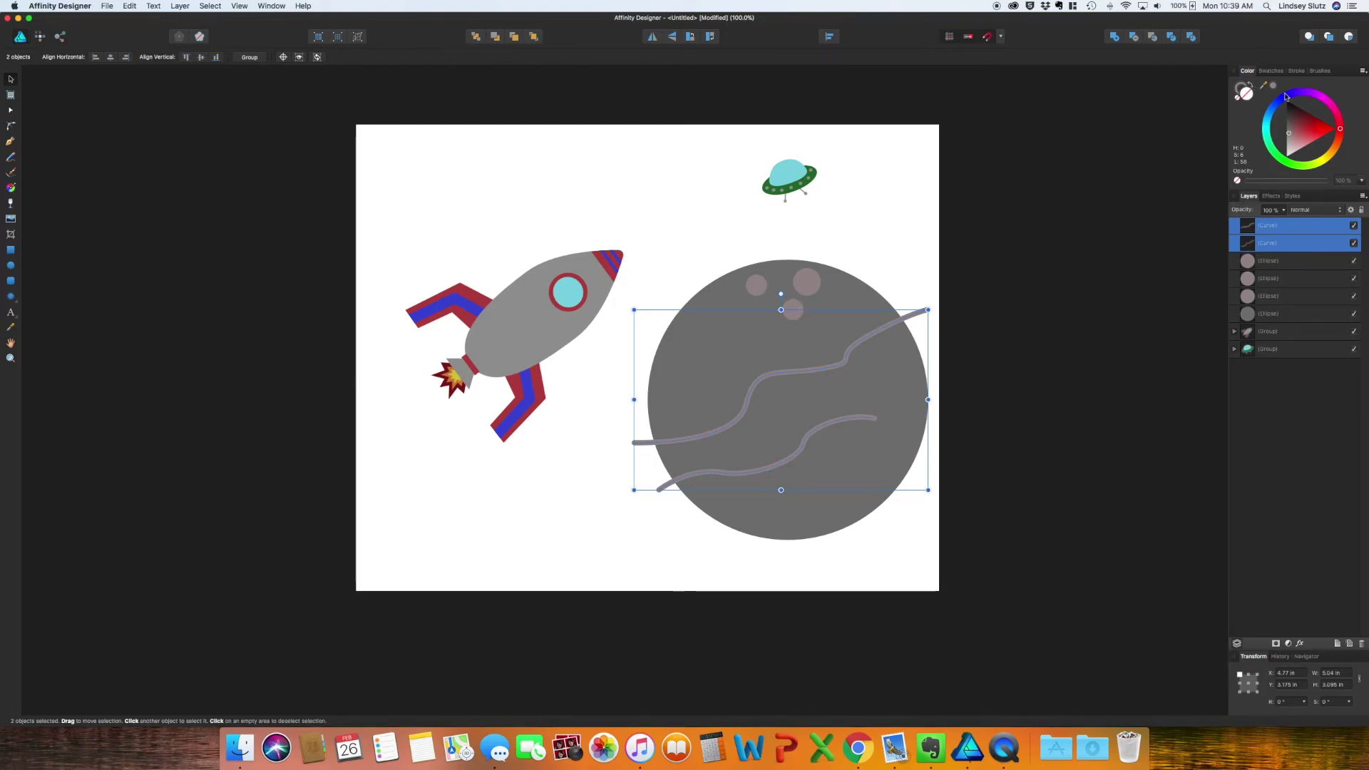
- Thicken the strokes of both wavy curves to about 38 pt and expand them into filled shapes
left_click(1297, 71)
left_click_drag(1266, 101, 1311, 101)
left_click(176, 6)
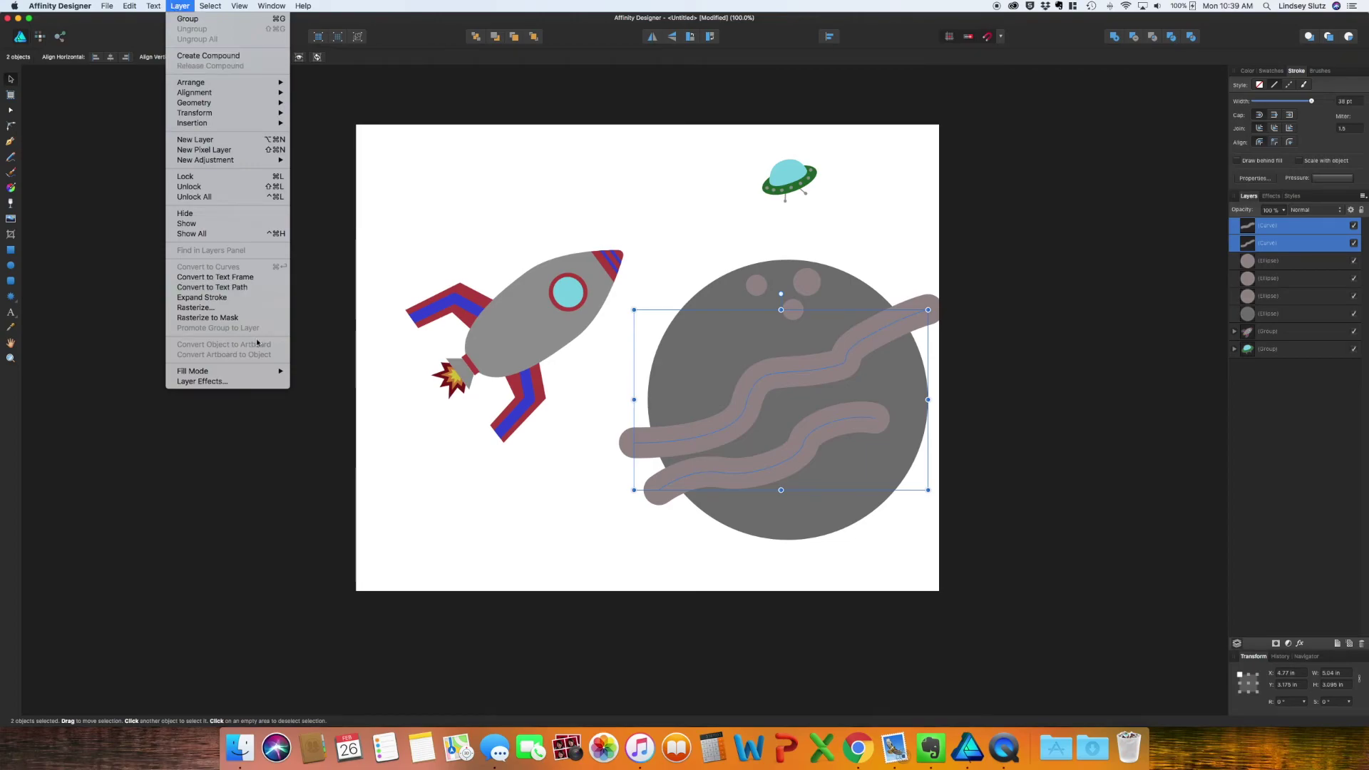
left_click(232, 298)
- Clip the two wavy bands inside the planet, and add a crater copy clipped at the planet's left edge
left_click_drag(1298, 243, 1299, 314)
left_click(1110, 416)
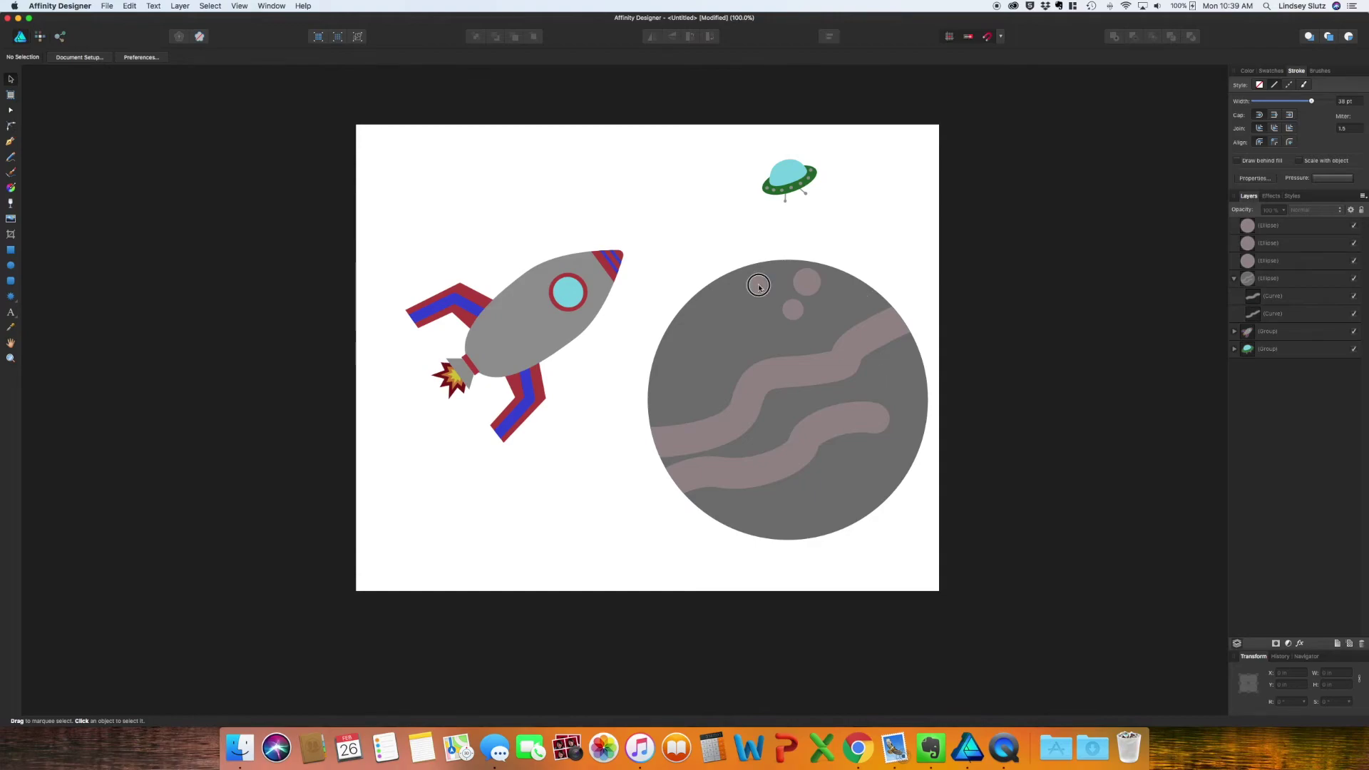
left_click_drag(758, 284, 658, 353)
left_click_drag(1298, 260, 1312, 295)
- Group the planet with its craters and bands and enlarge it to about 7.94 in wide, beyond the canvas's lower right corner
left_click_drag(1045, 530, 659, 281)
left_click(1296, 225)
left_click(1296, 278, "shift")
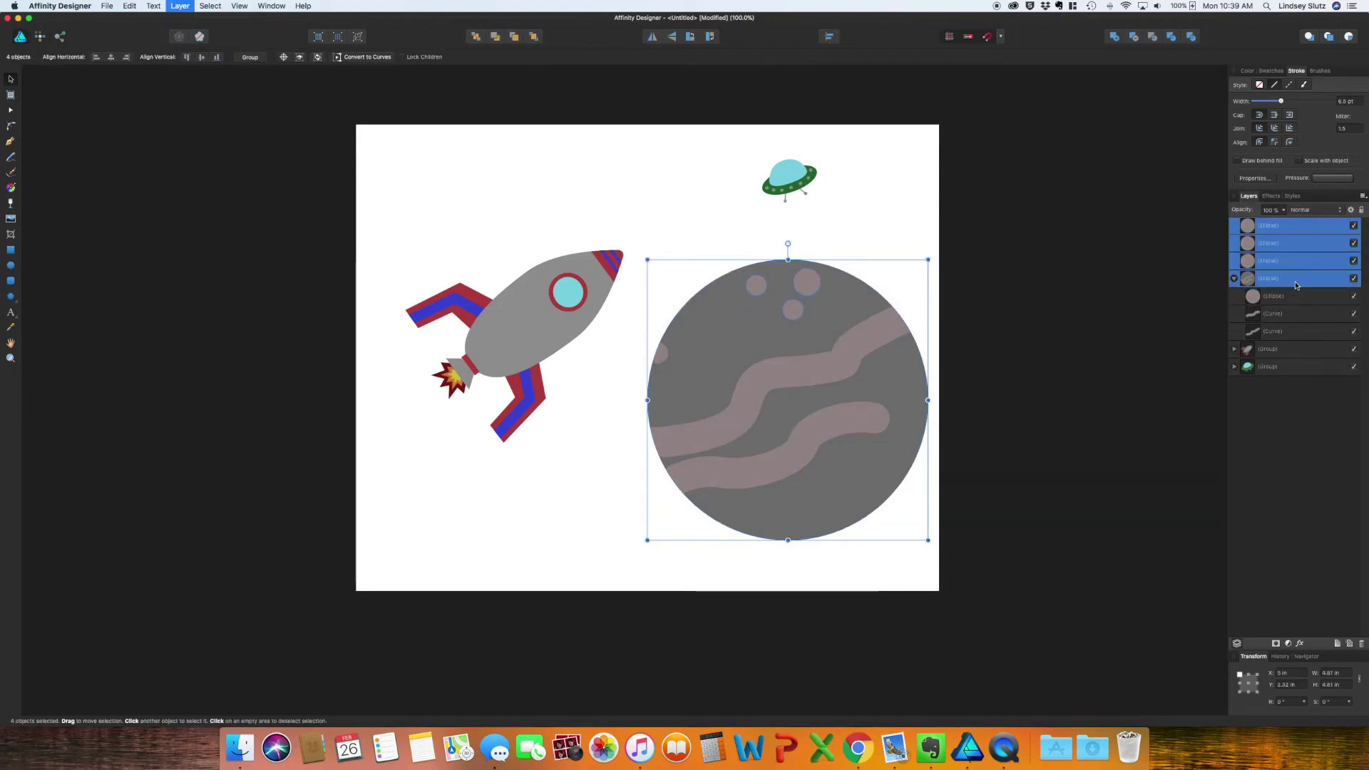
key("super+g")
left_click_drag(929, 542, 1125, 717)
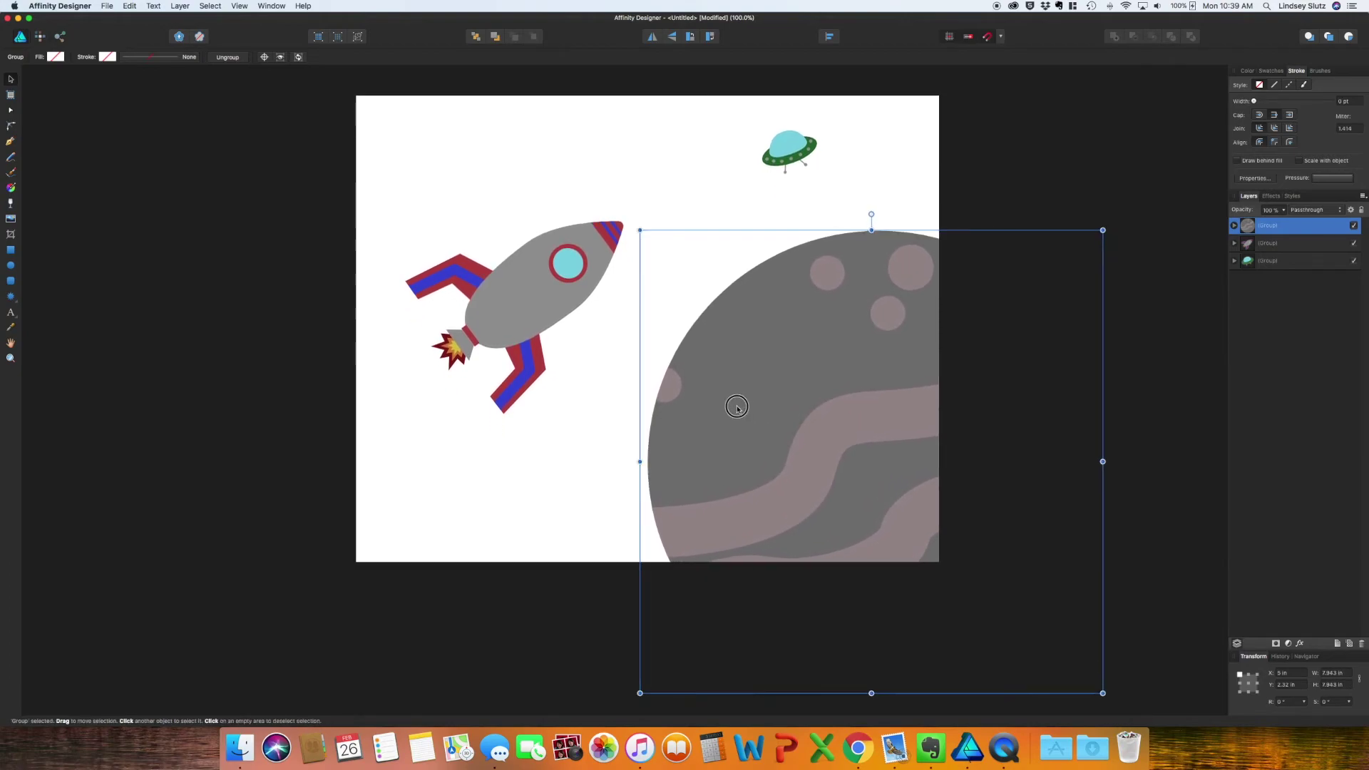
- Draw a crescent about 1.66 in in size above the rocket, swapping its stroke colour to the fill
left_click(13, 297)
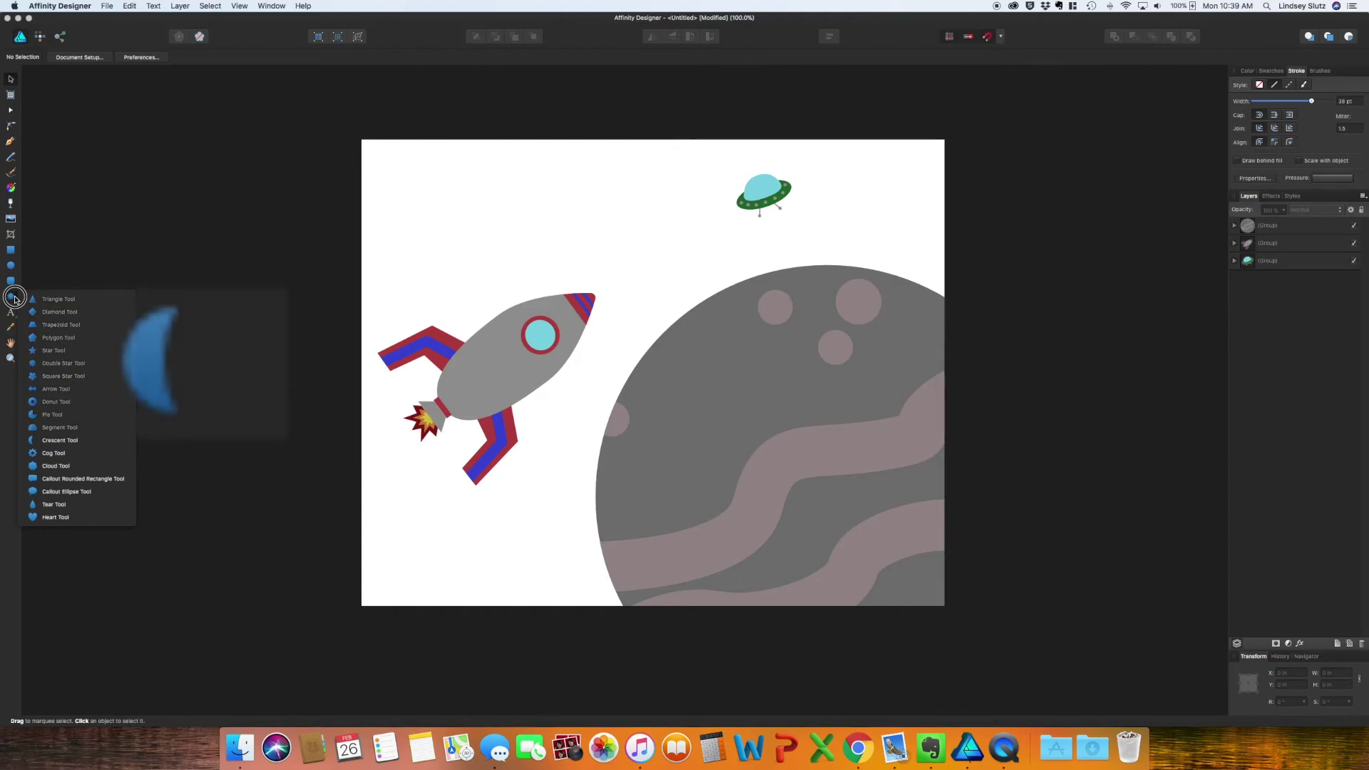
left_click(72, 441)
left_click_drag(556, 172, 626, 244)
left_click(1247, 70)
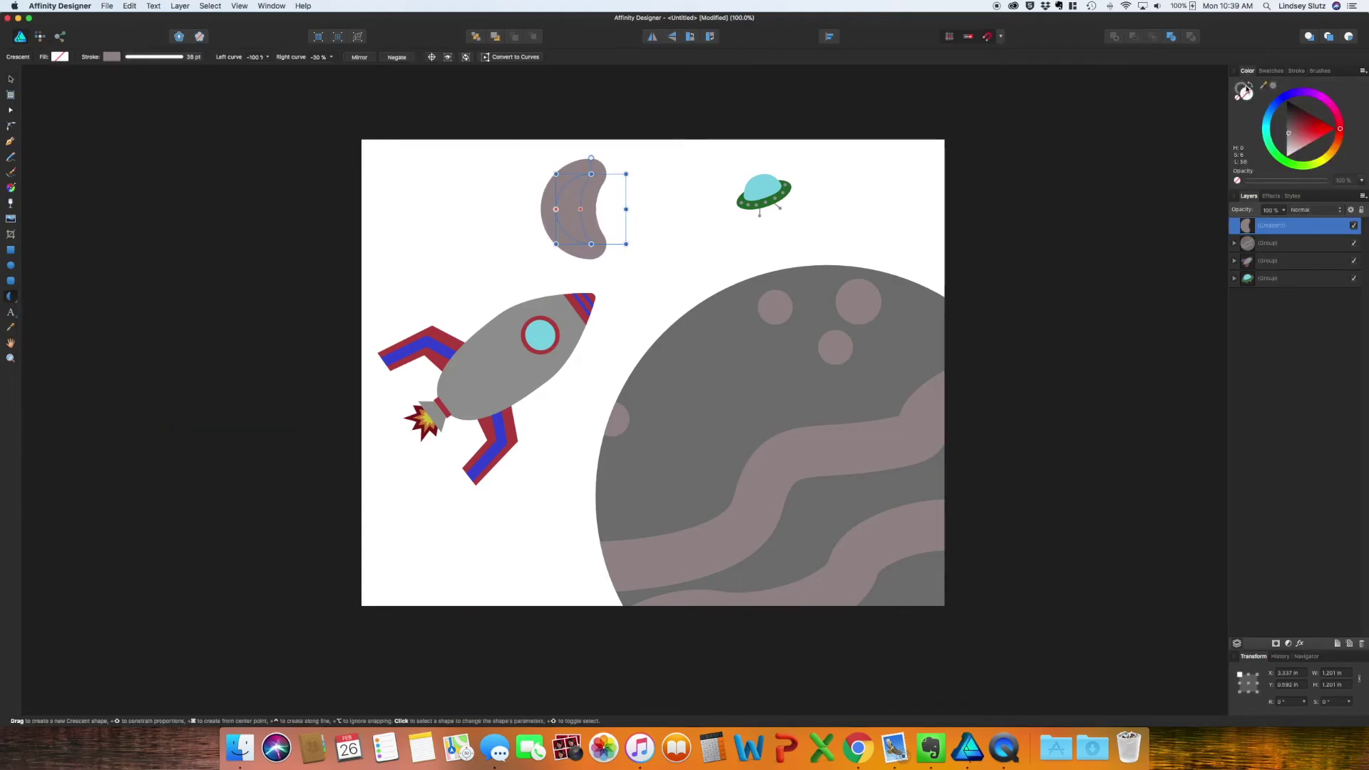
left_click(1249, 85)
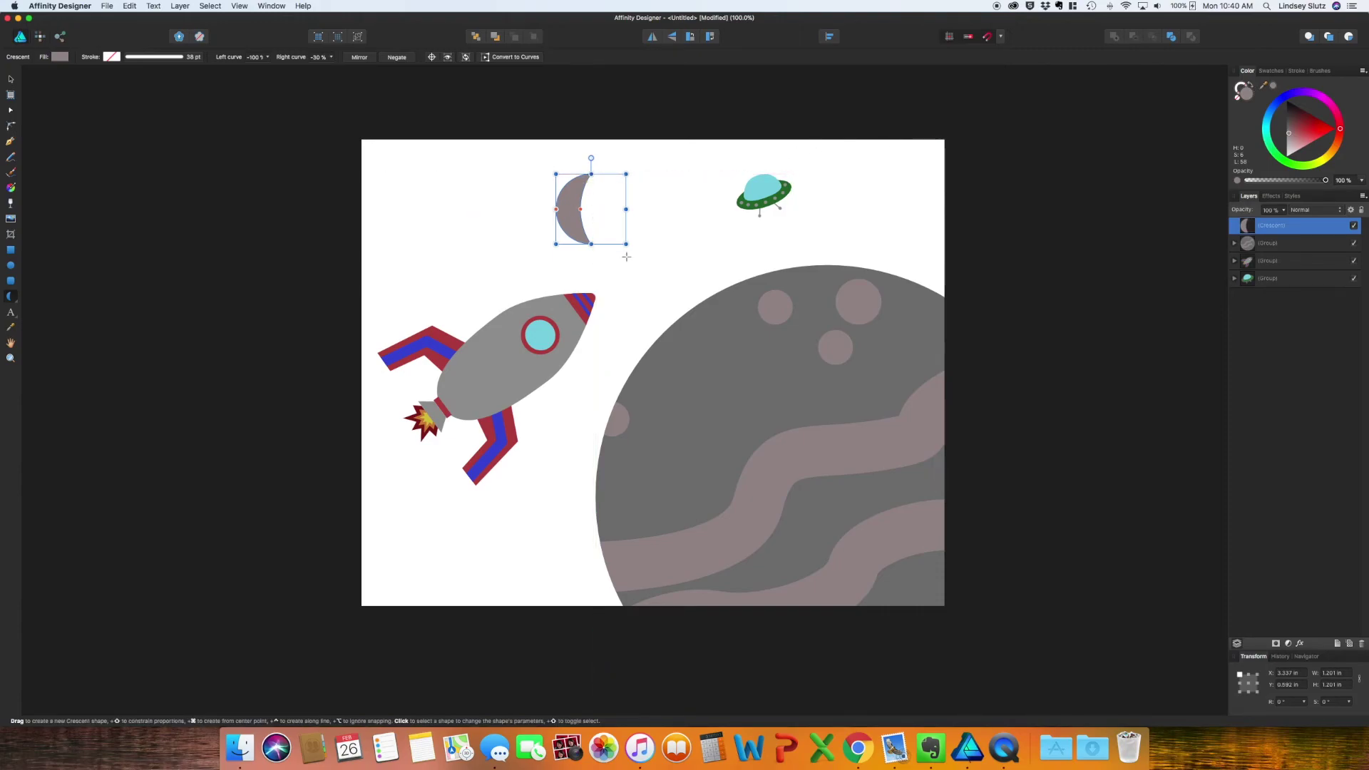
left_click_drag(626, 244, 653, 270)
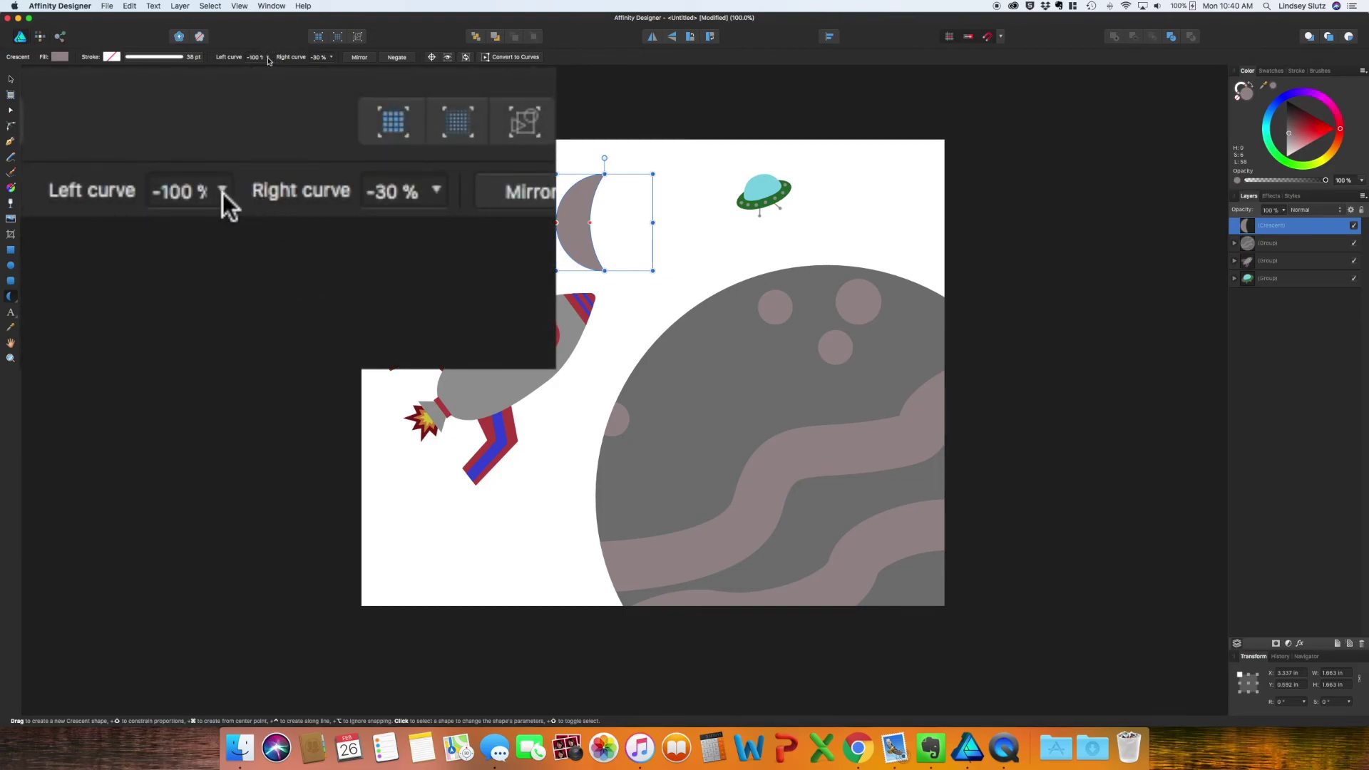
- Slim the crescent by setting its right curve to -55%
left_click(268, 57)
mouse_move(271, 70)
left_mouse_down()
mouse_move(322, 69)
mouse_move(260, 70)
left_mouse_up()
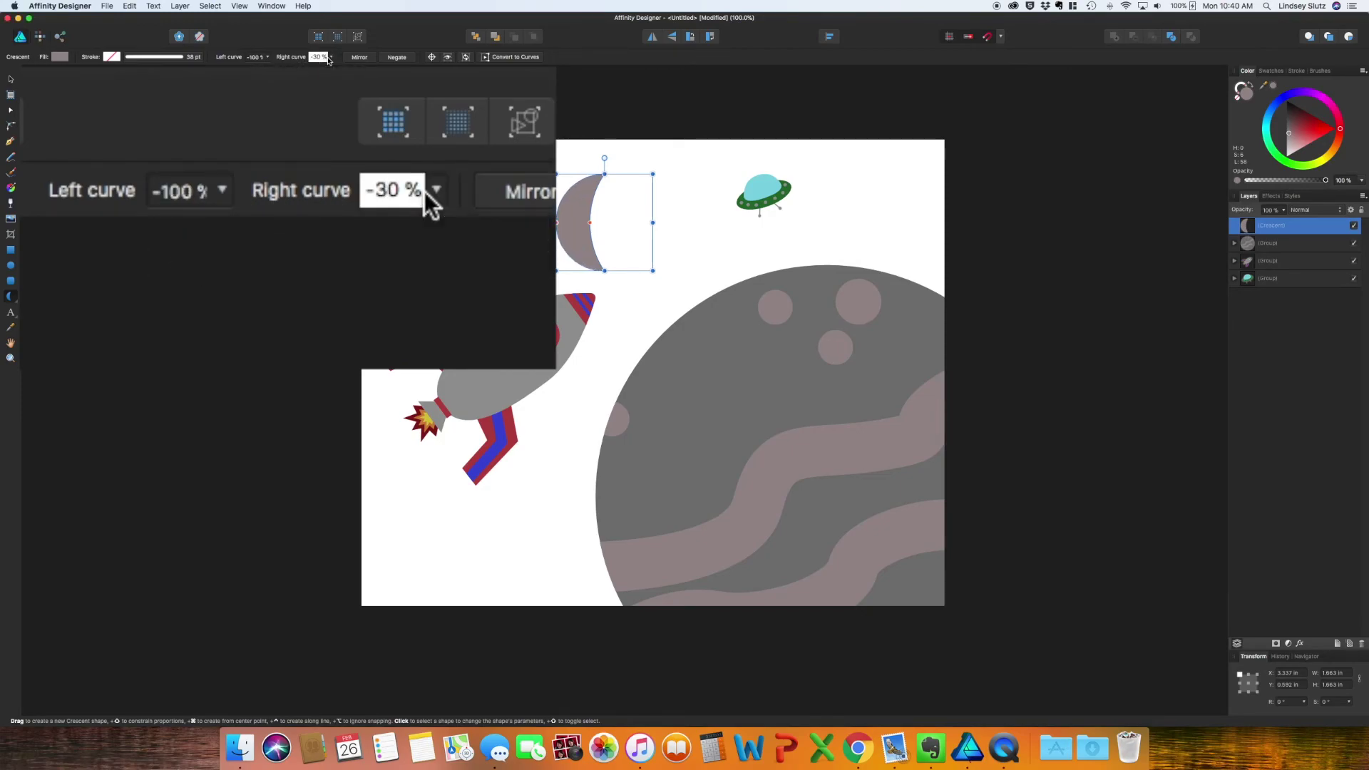
left_click(330, 58)
mouse_move(333, 71)
left_mouse_down()
mouse_move(392, 71)
mouse_move(316, 71)
left_mouse_up()
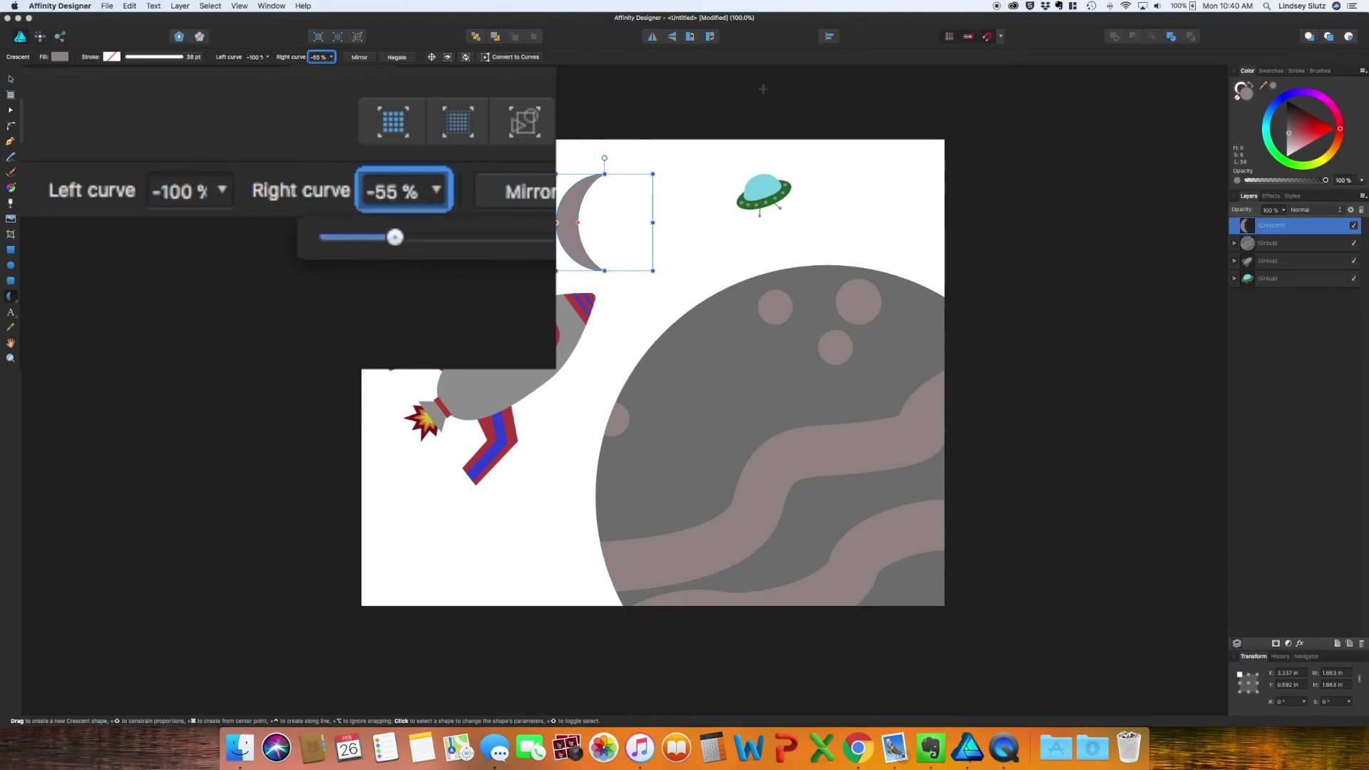
- Fill the crescent with pale yellow and place it tilted clockwise in the sky above the rocket's left half
left_click(1329, 161)
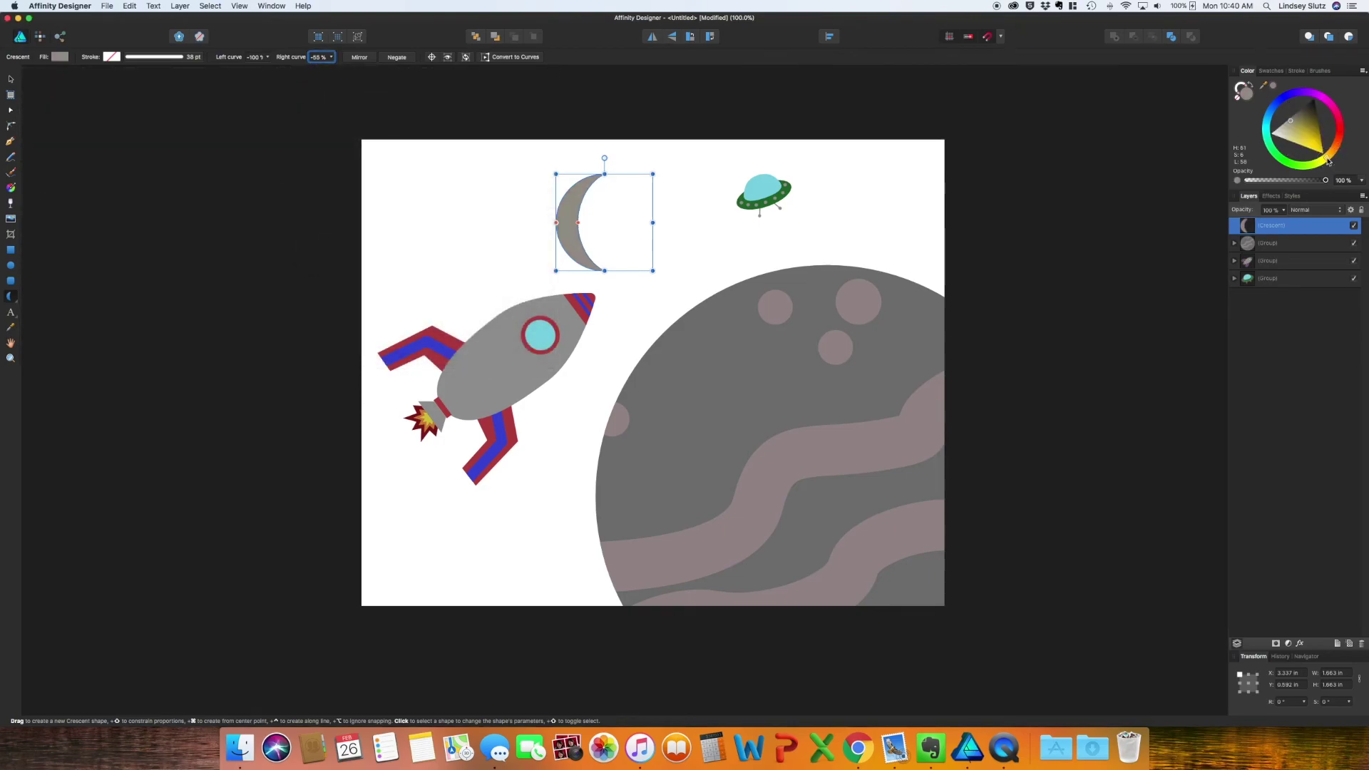
left_click_drag(1291, 123, 1292, 137)
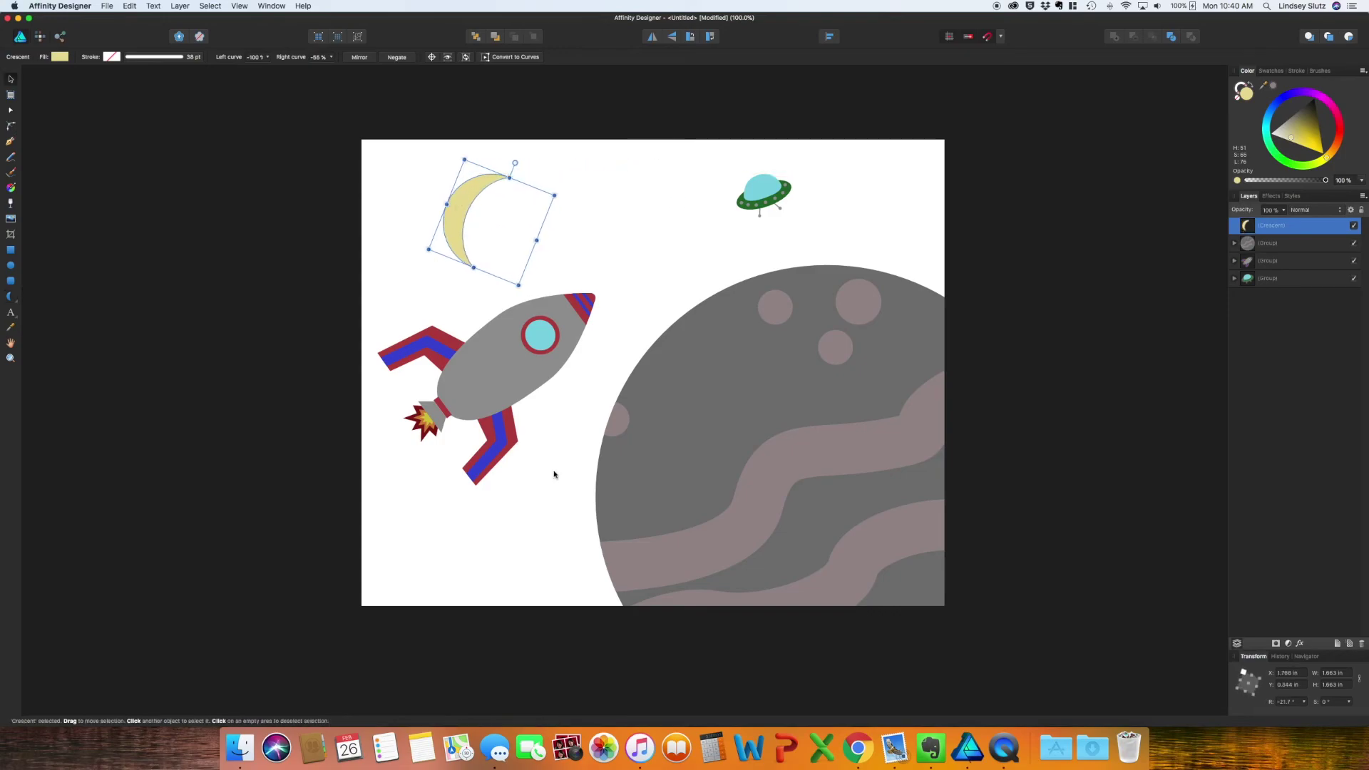
left_click(555, 474)
- Scatter ten small pale yellow five-pointed stars, about 0.2 in each, in the empty space around the moon, rocket and saucer
left_click(12, 302)
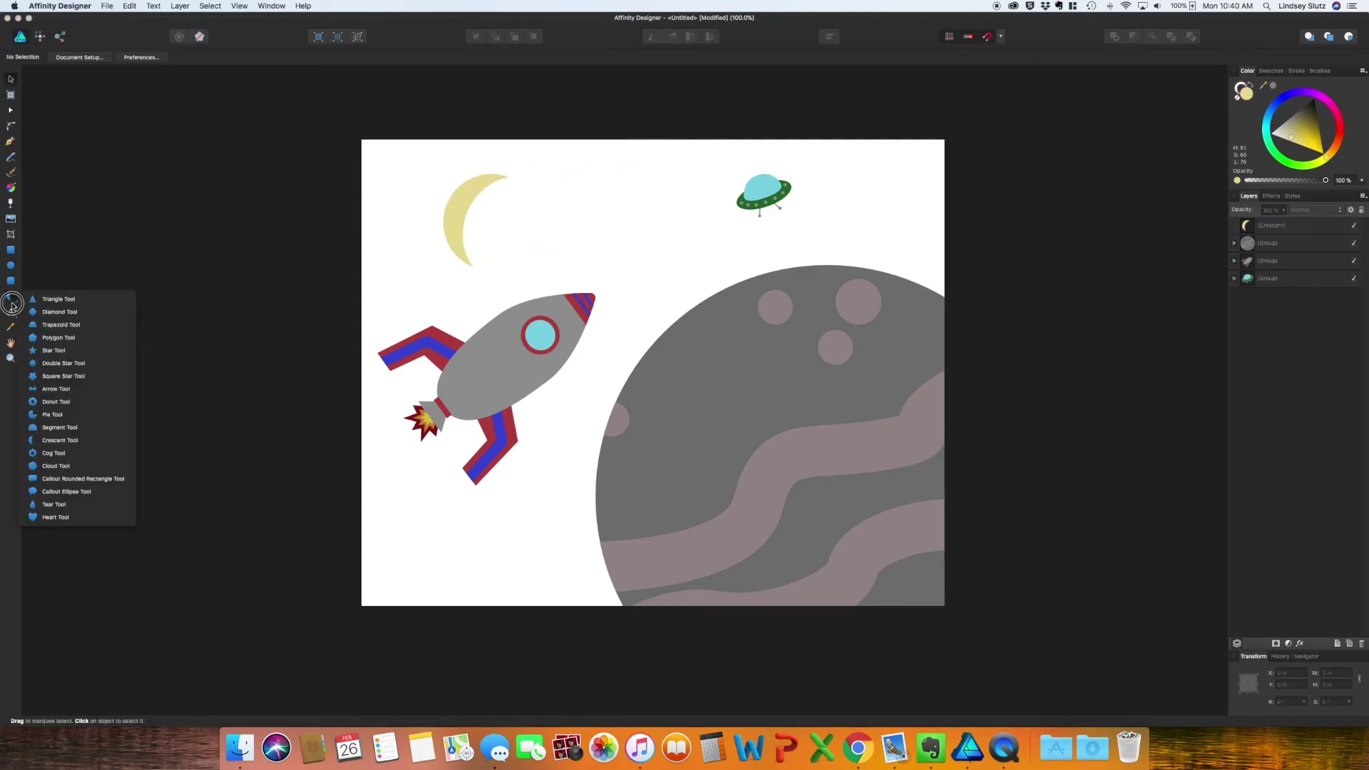
left_click(53, 350)
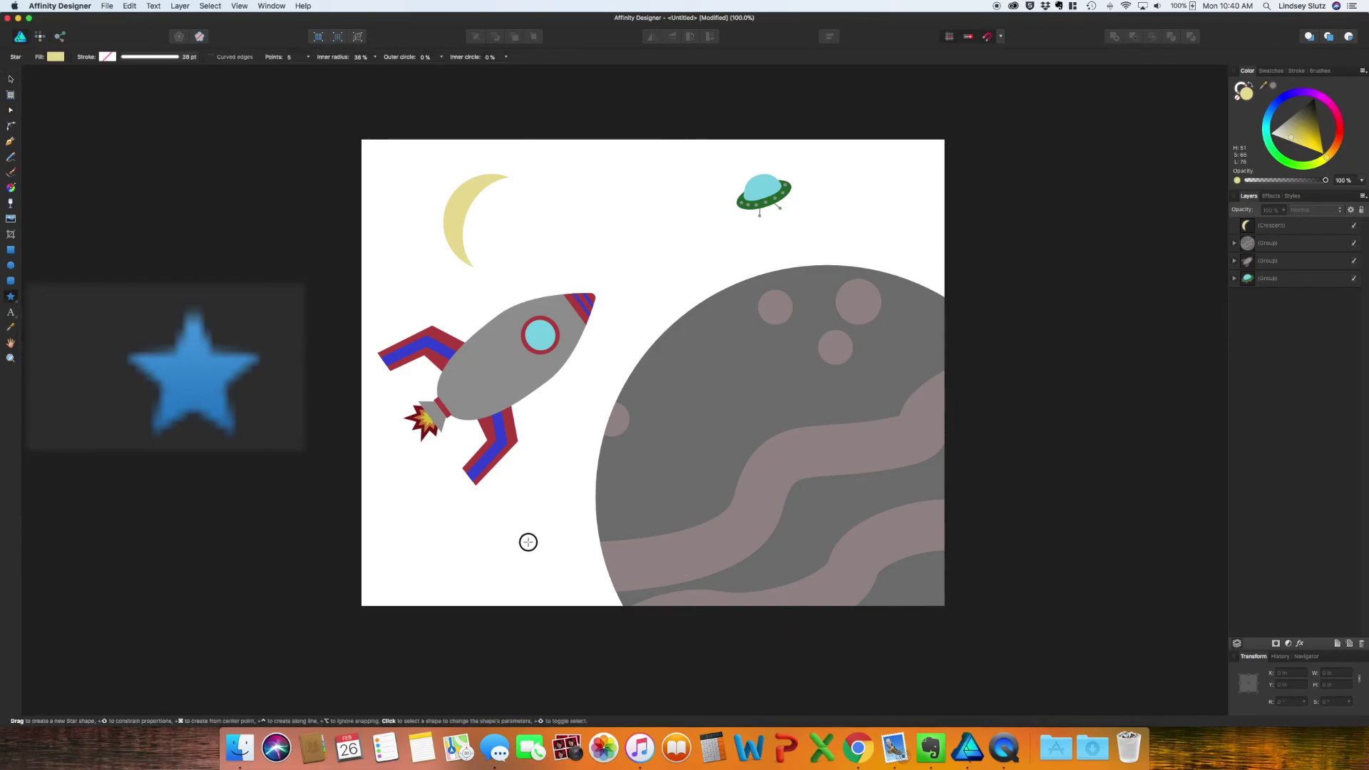
left_click_drag(525, 540, 538, 553)
left_click_drag(413, 486, 423, 496)
left_click_drag(701, 191, 713, 204)
left_click_drag(870, 205, 883, 217)
left_click_drag(378, 158, 390, 170)
left_click_drag(626, 293, 640, 305)
left_click_drag(557, 178, 570, 192)
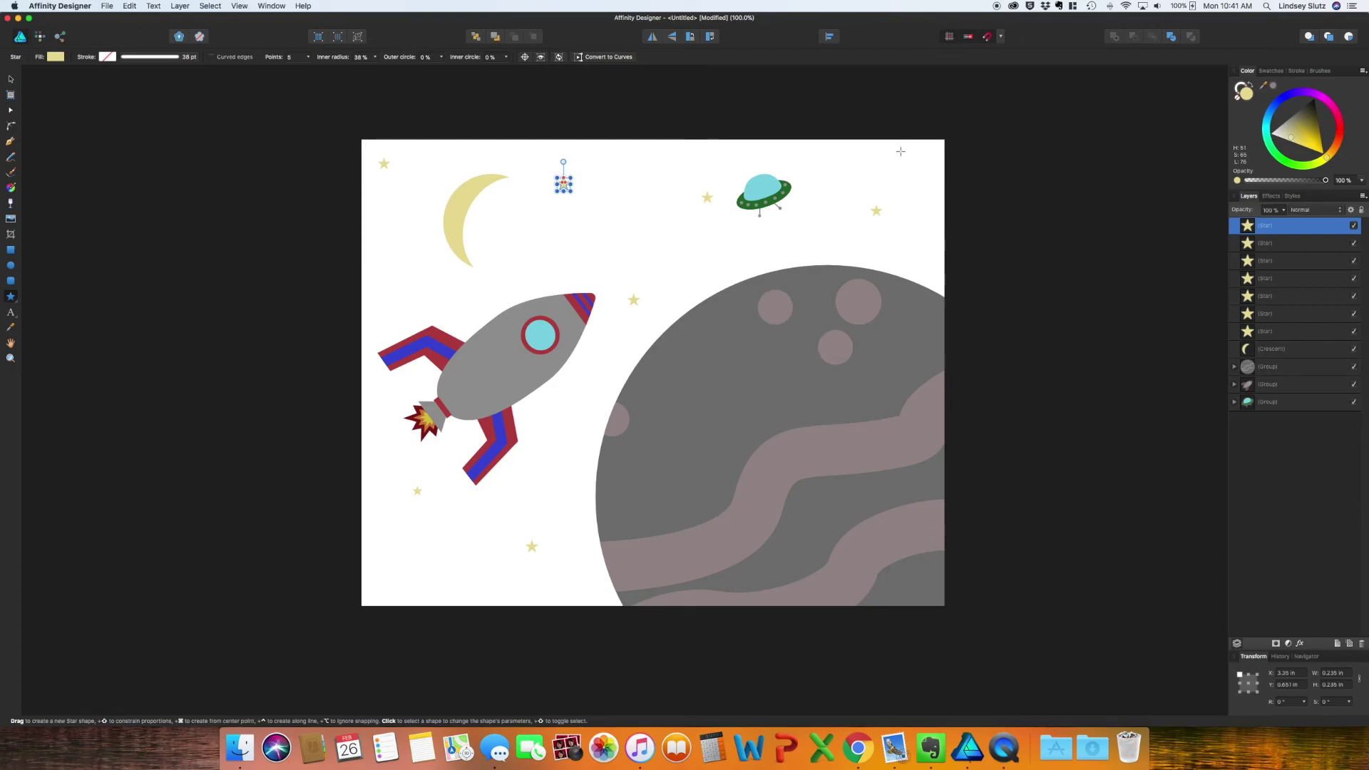
left_click_drag(909, 149, 900, 162)
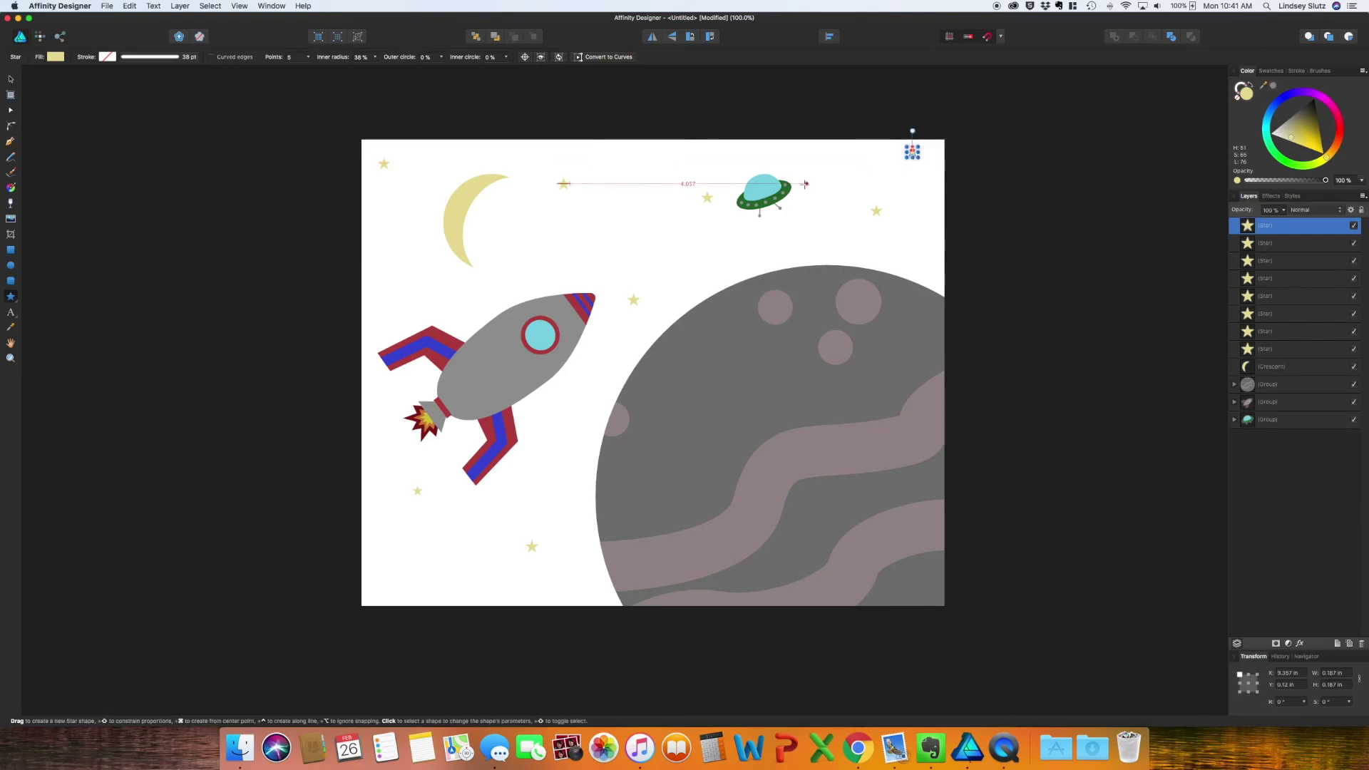
left_click_drag(446, 549, 460, 563)
mouse_move(376, 567)
left_mouse_down()
mouse_move(389, 581)
mouse_move(452, 559)
mouse_move(468, 587)
left_mouse_up()
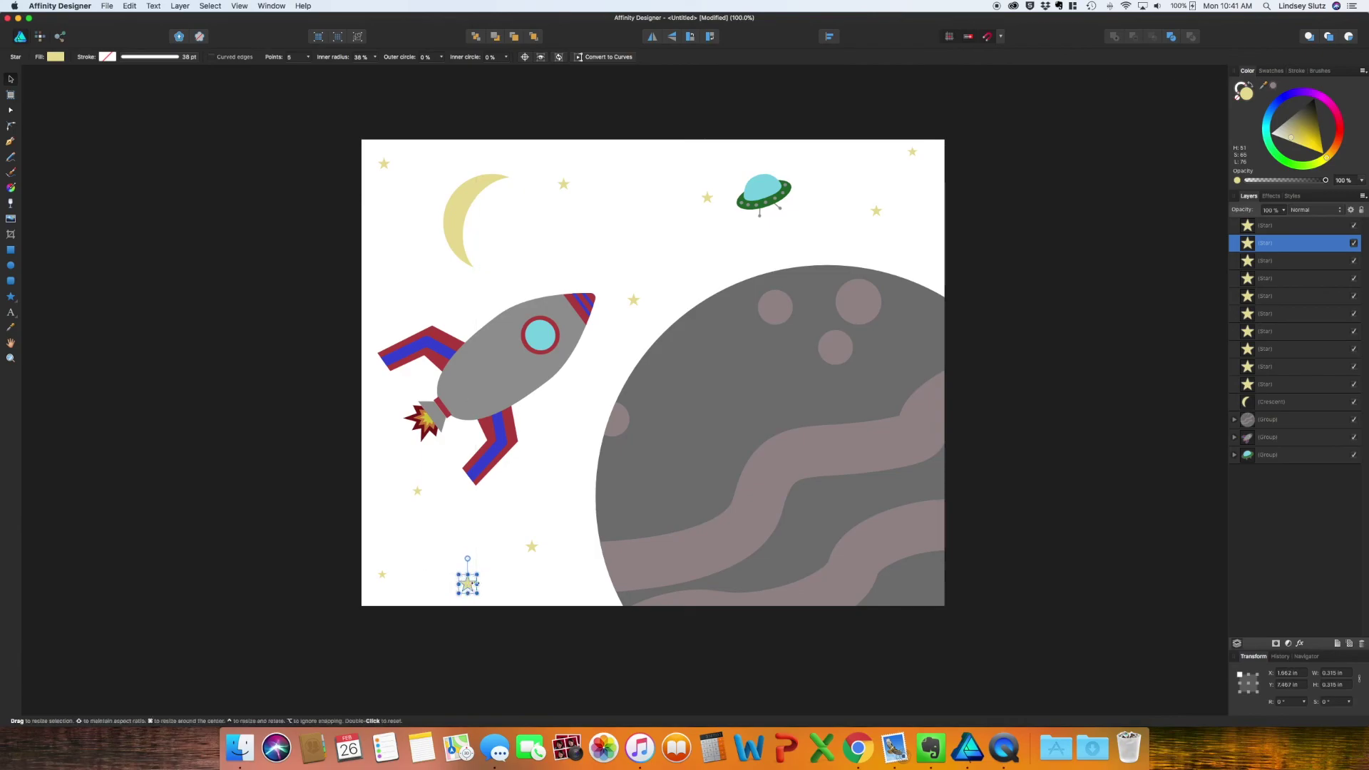
- Rotate the remaining upright stars one by one by varying small angles so they look random
left_click(382, 573)
left_click_drag(388, 566, 403, 532)
left_click(419, 493)
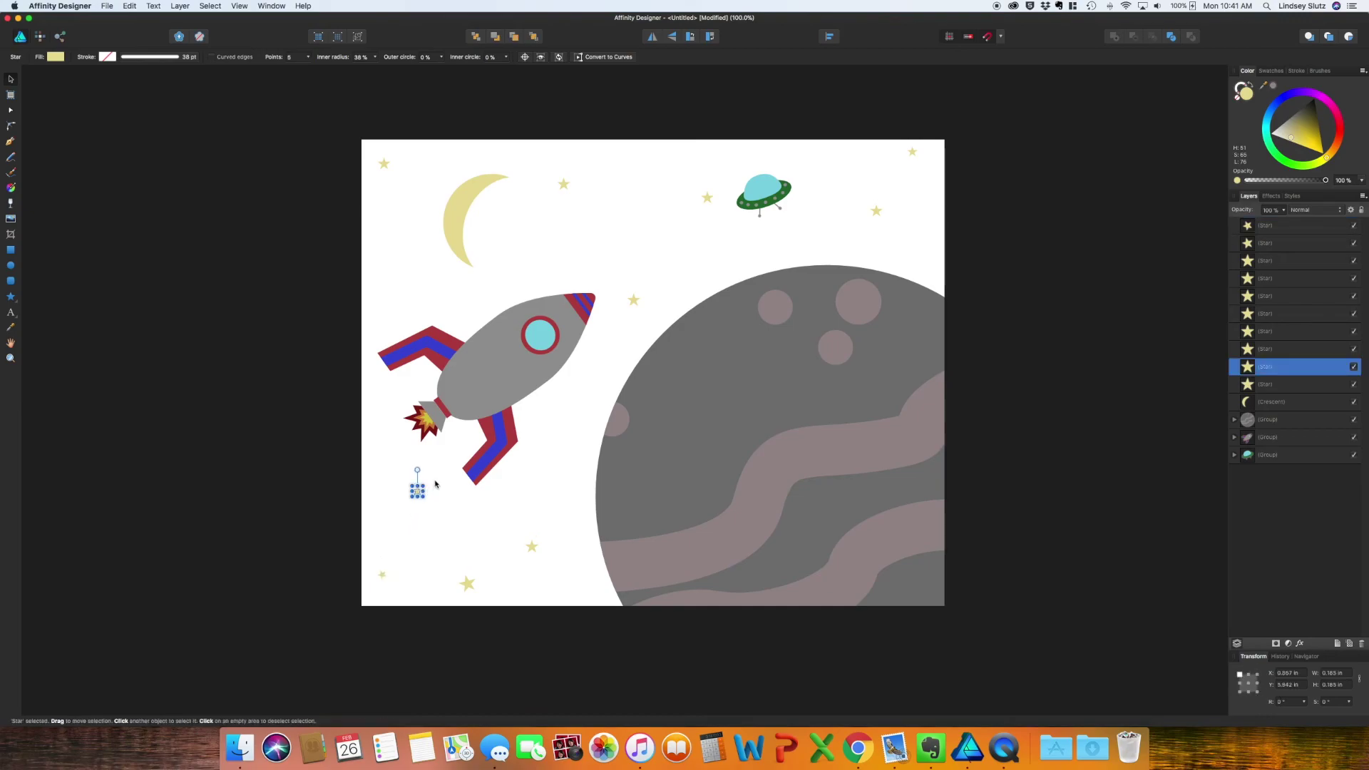
left_click_drag(429, 484, 432, 488)
left_click(531, 546)
left_click_drag(542, 538, 544, 547)
left_click(383, 163)
left_click_drag(392, 151, 395, 159)
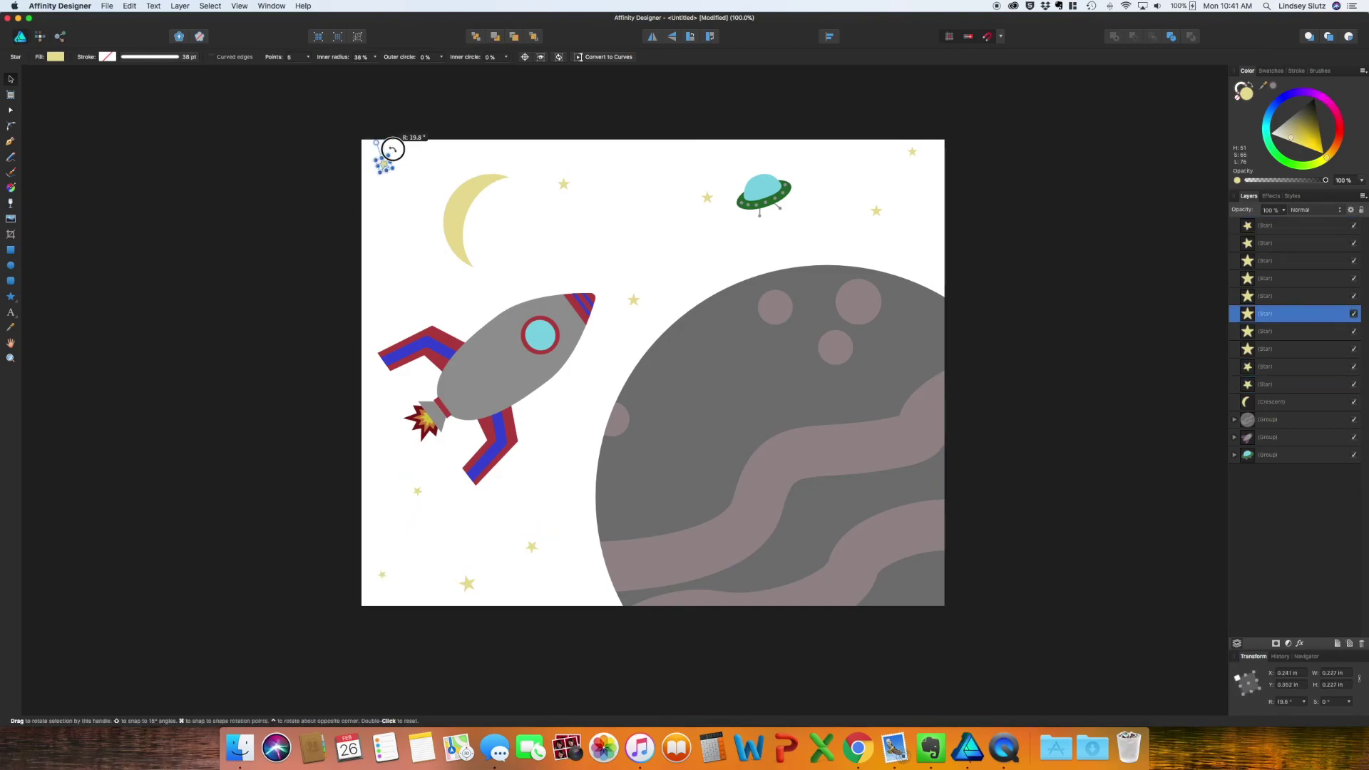
left_click(564, 184)
left_click_drag(573, 175, 577, 180)
left_click(636, 301)
left_click_drag(634, 280, 642, 283)
left_click(707, 198)
left_click_drag(707, 176, 716, 180)
left_click(877, 211)
left_click_drag(877, 190, 870, 191)
left_click(913, 152)
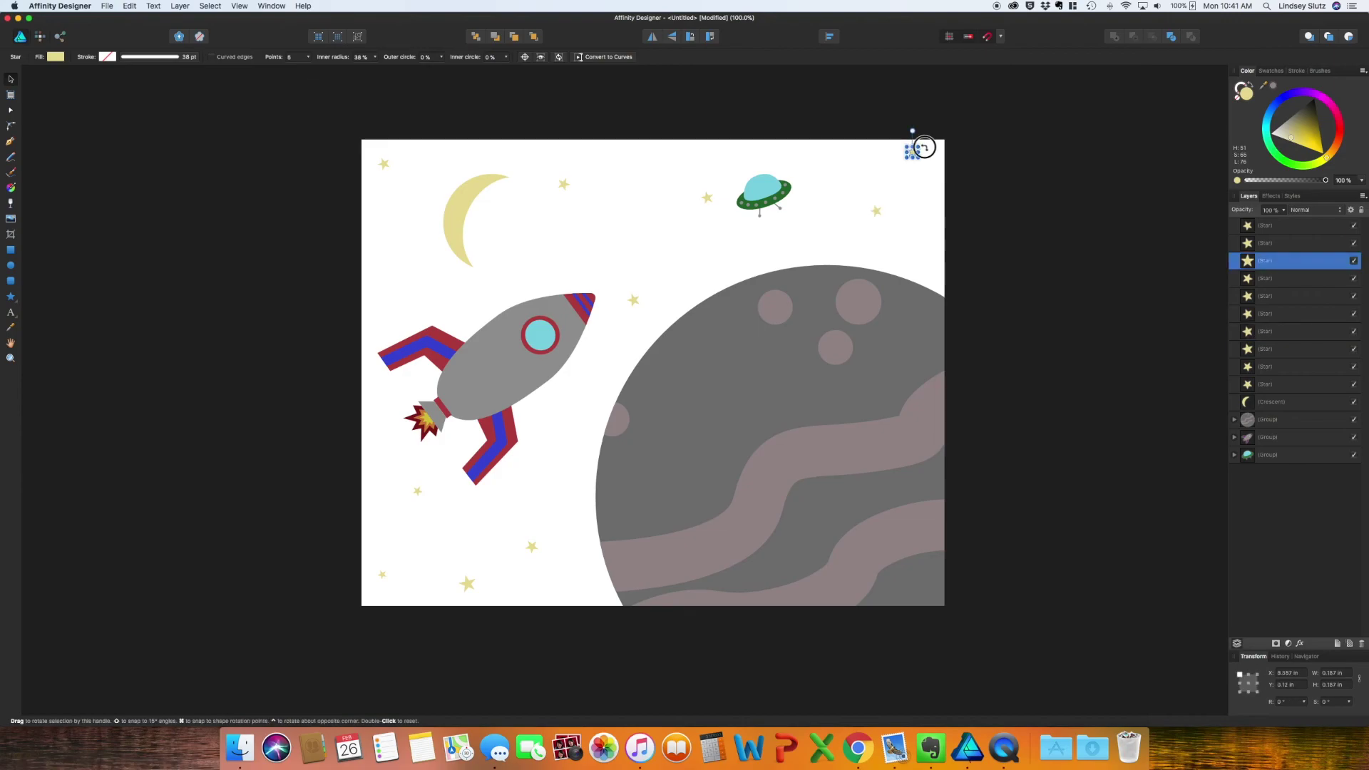
left_click_drag(912, 131, 920, 134)
- Add three tiny pale yellow circles as distant stars around the moon and the rocket's upper side
left_click(11, 265)
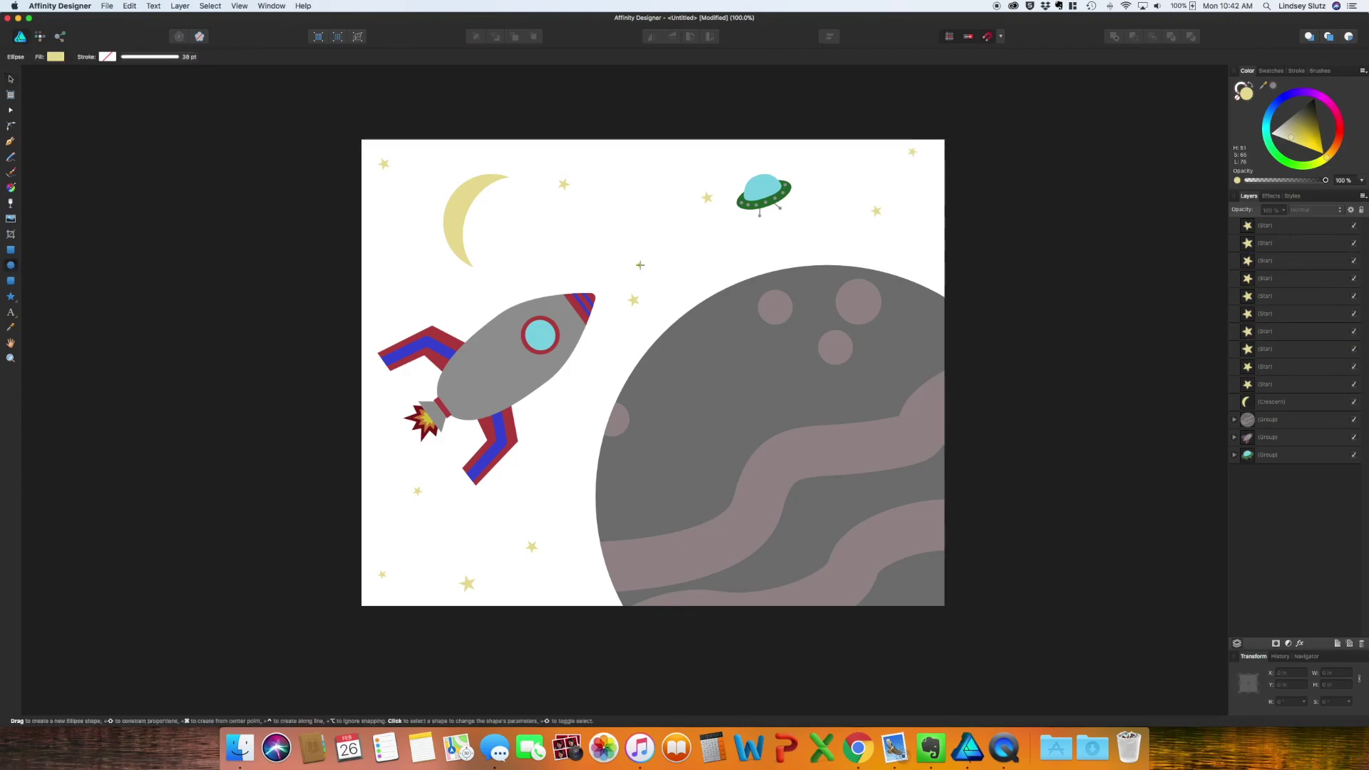
left_click_drag(608, 240, 772, 580)
key("super+plus")
key("super+plus")
key("v")
left_click_drag(694, 276, 99, 457)
left_click_drag(99, 457, 67, 119)
key("super+minus")
key("super+minus")
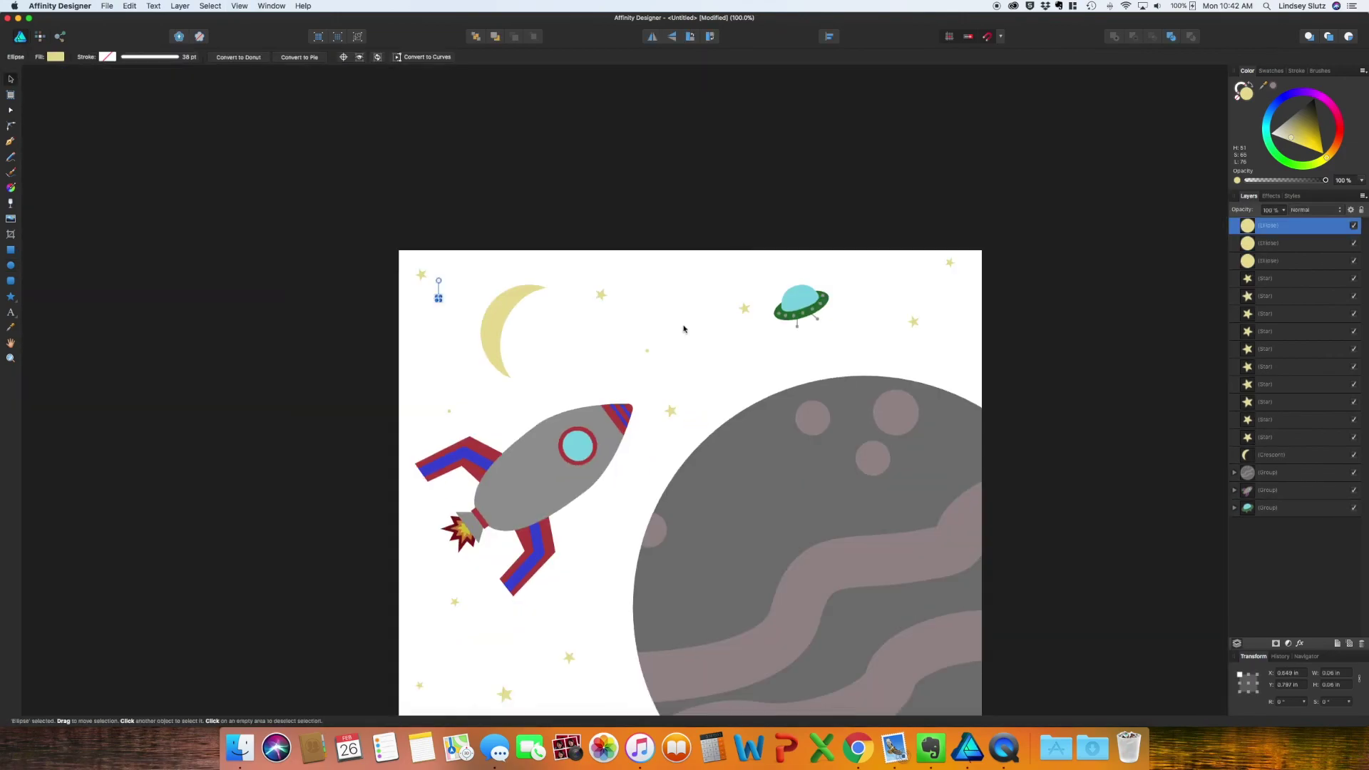
left_click(647, 350)
left_click(450, 411)
- Add four more tiny pale yellow circles, two near the saucer and two below the rocket
left_click_drag(874, 273, 881, 280)
left_click_drag(944, 348, 952, 355)
left_click_drag(582, 555, 589, 562)
scroll(596, 648, "down", 1)
left_click_drag(415, 573, 419, 577)
left_click(11, 79)
scroll(1024, 416, "down", 1)
left_click(1024, 416)
- Add a dark navy background rectangle about 10.39 by 8.33 in, covering the whole canvas behind all other objects
left_click(11, 250)
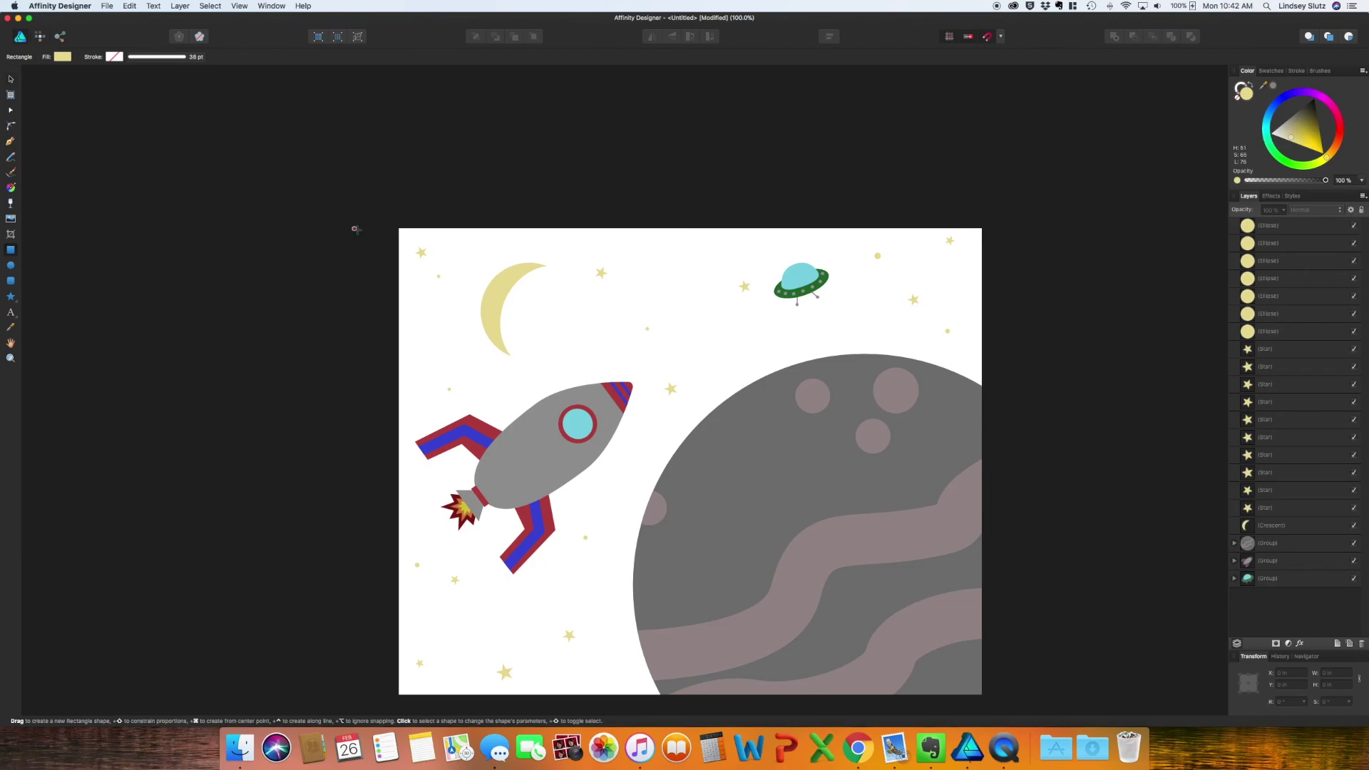
mouse_move(387, 216)
left_mouse_down()
mouse_move(507, 335)
mouse_move(895, 557)
mouse_move(993, 701)
left_mouse_up()
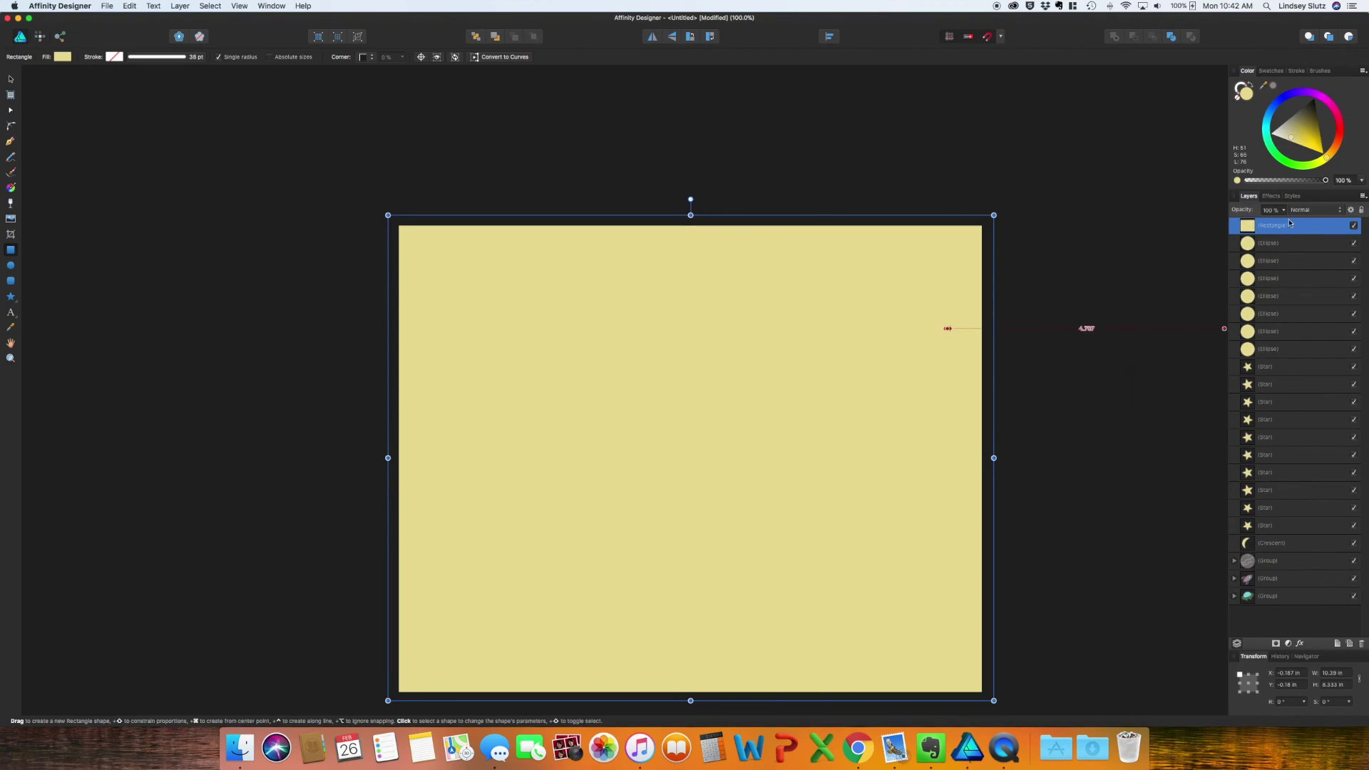
left_click(1282, 97)
left_click_drag(1299, 129, 1294, 146)
key("super+shift+bracketleft")
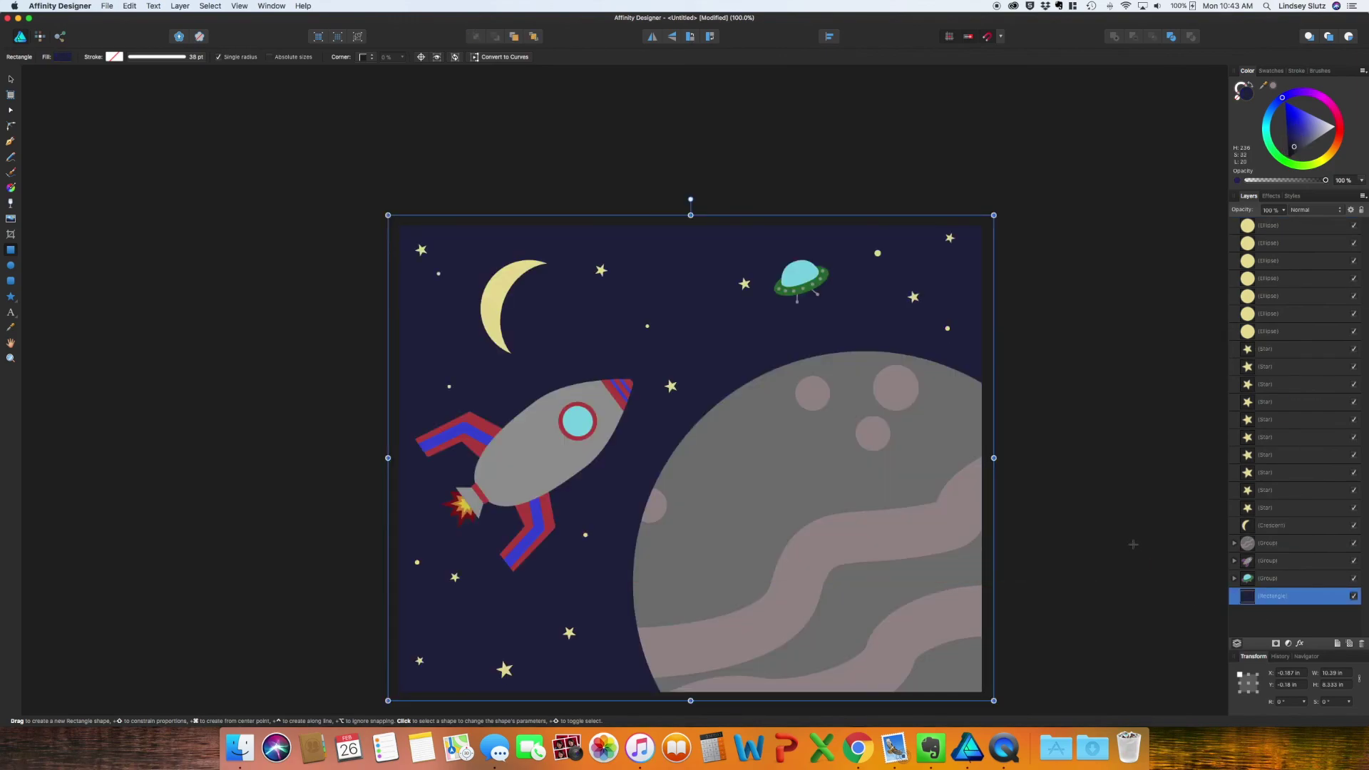